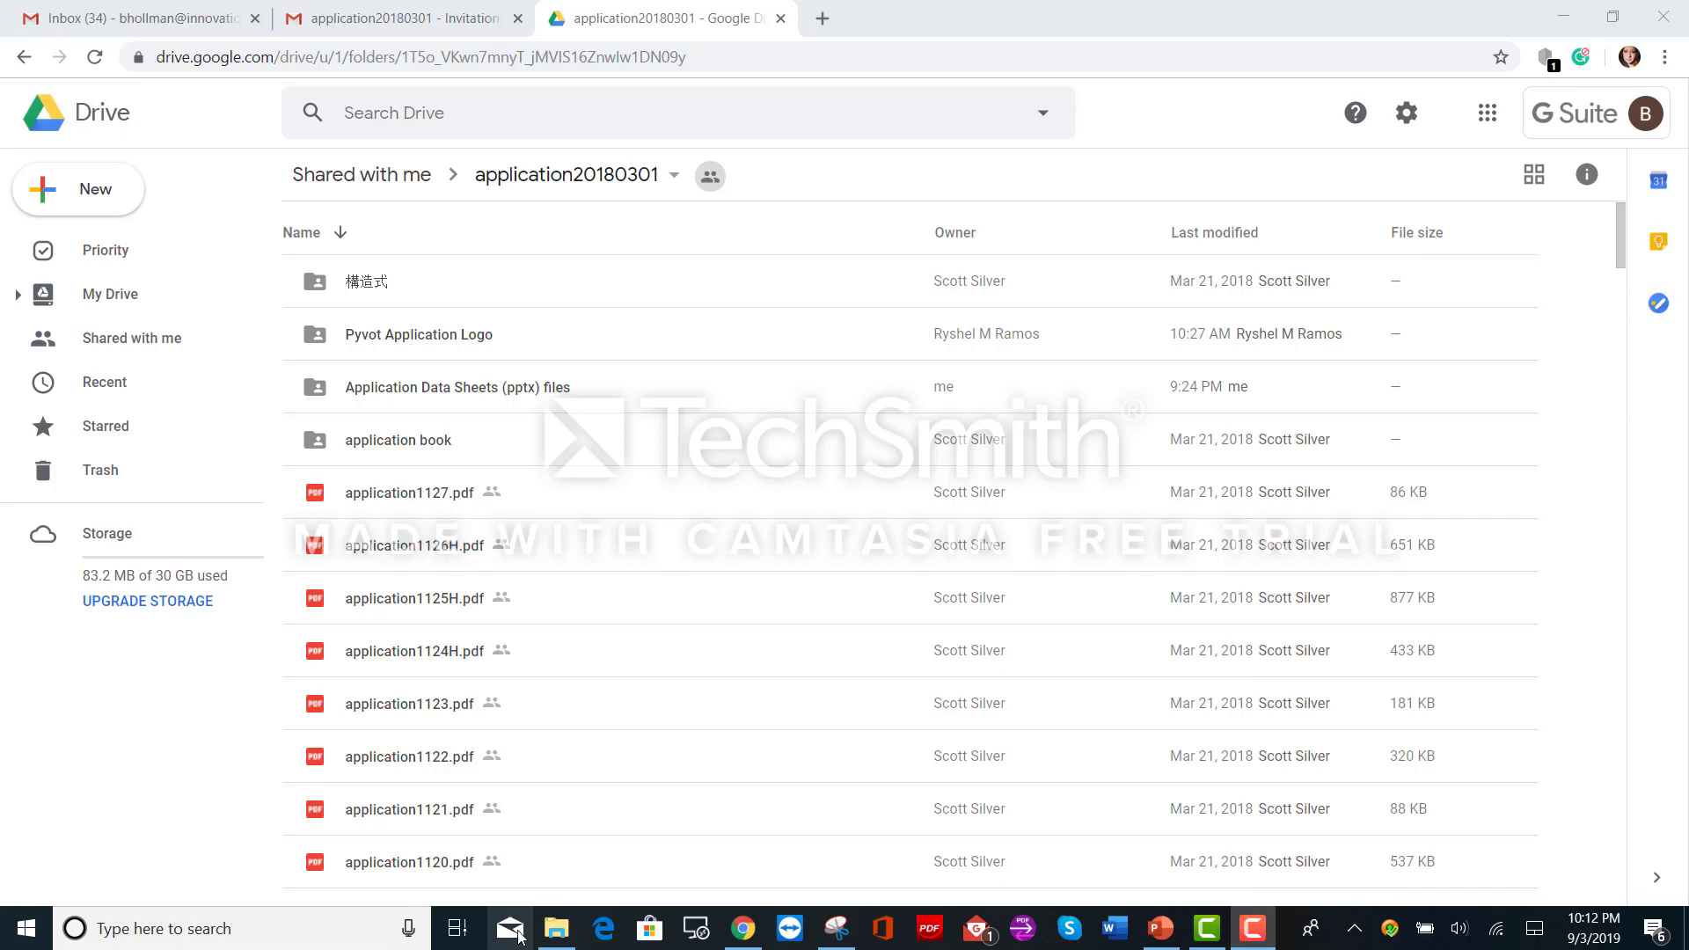
- Switch to File Explorer and open application1126H from the Downloads folder in Nuance Power PDF
{"action": "left_click", "coordinate": [554, 938]}
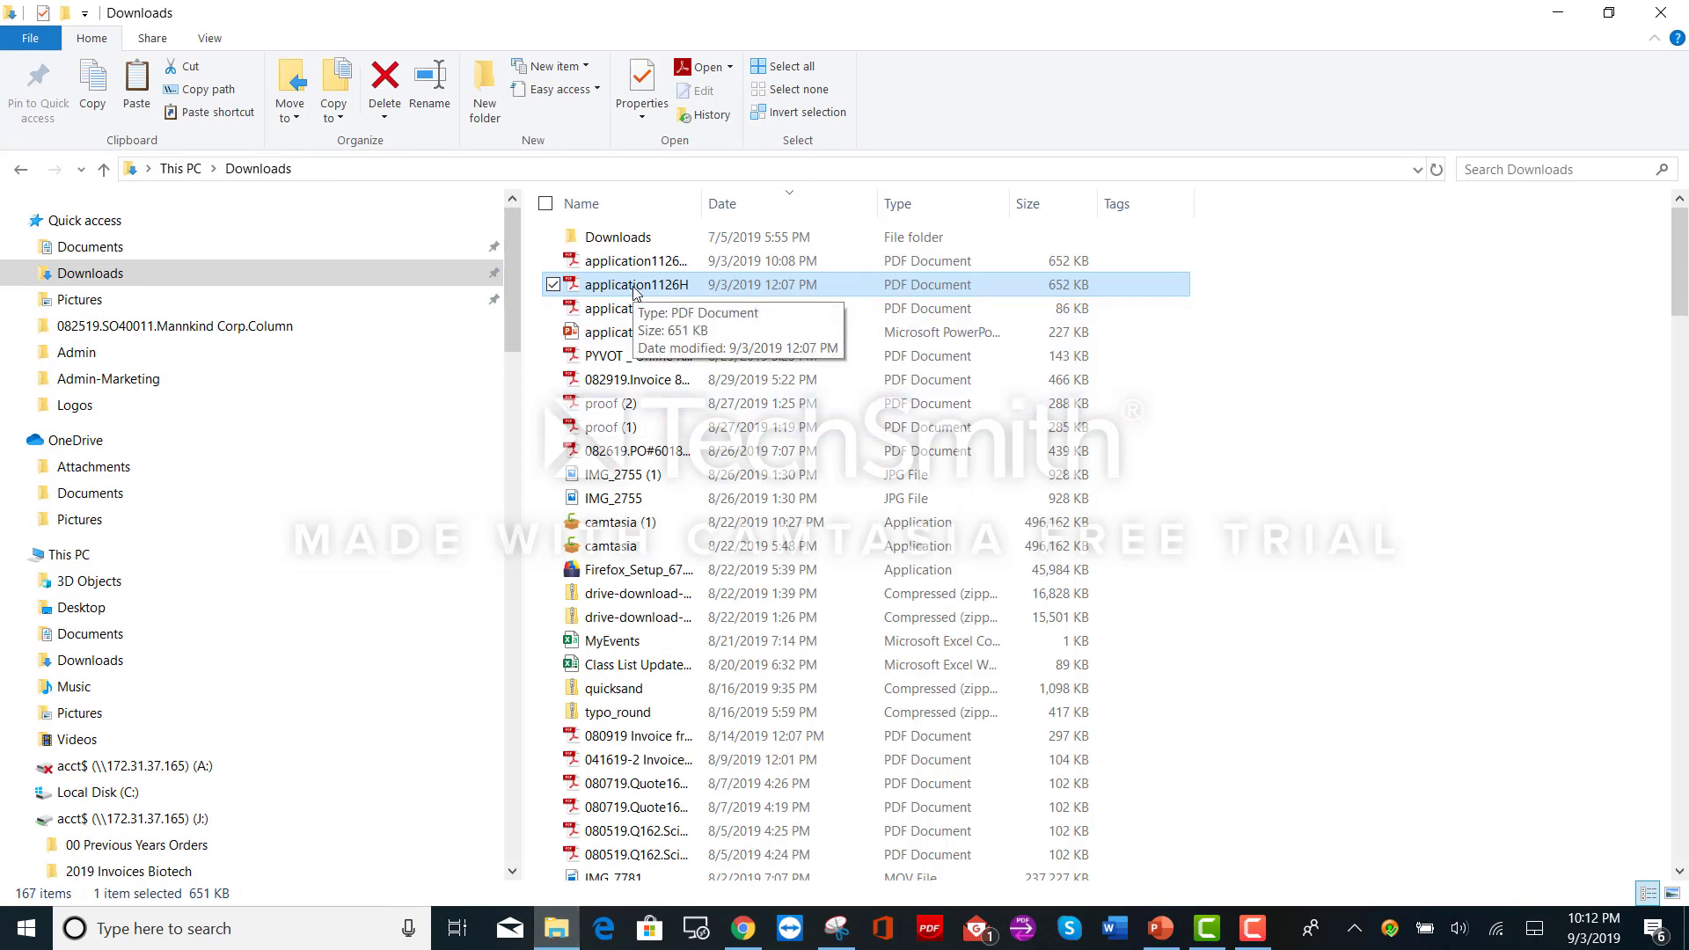
{"action": "right_click", "coordinate": [635, 292]}
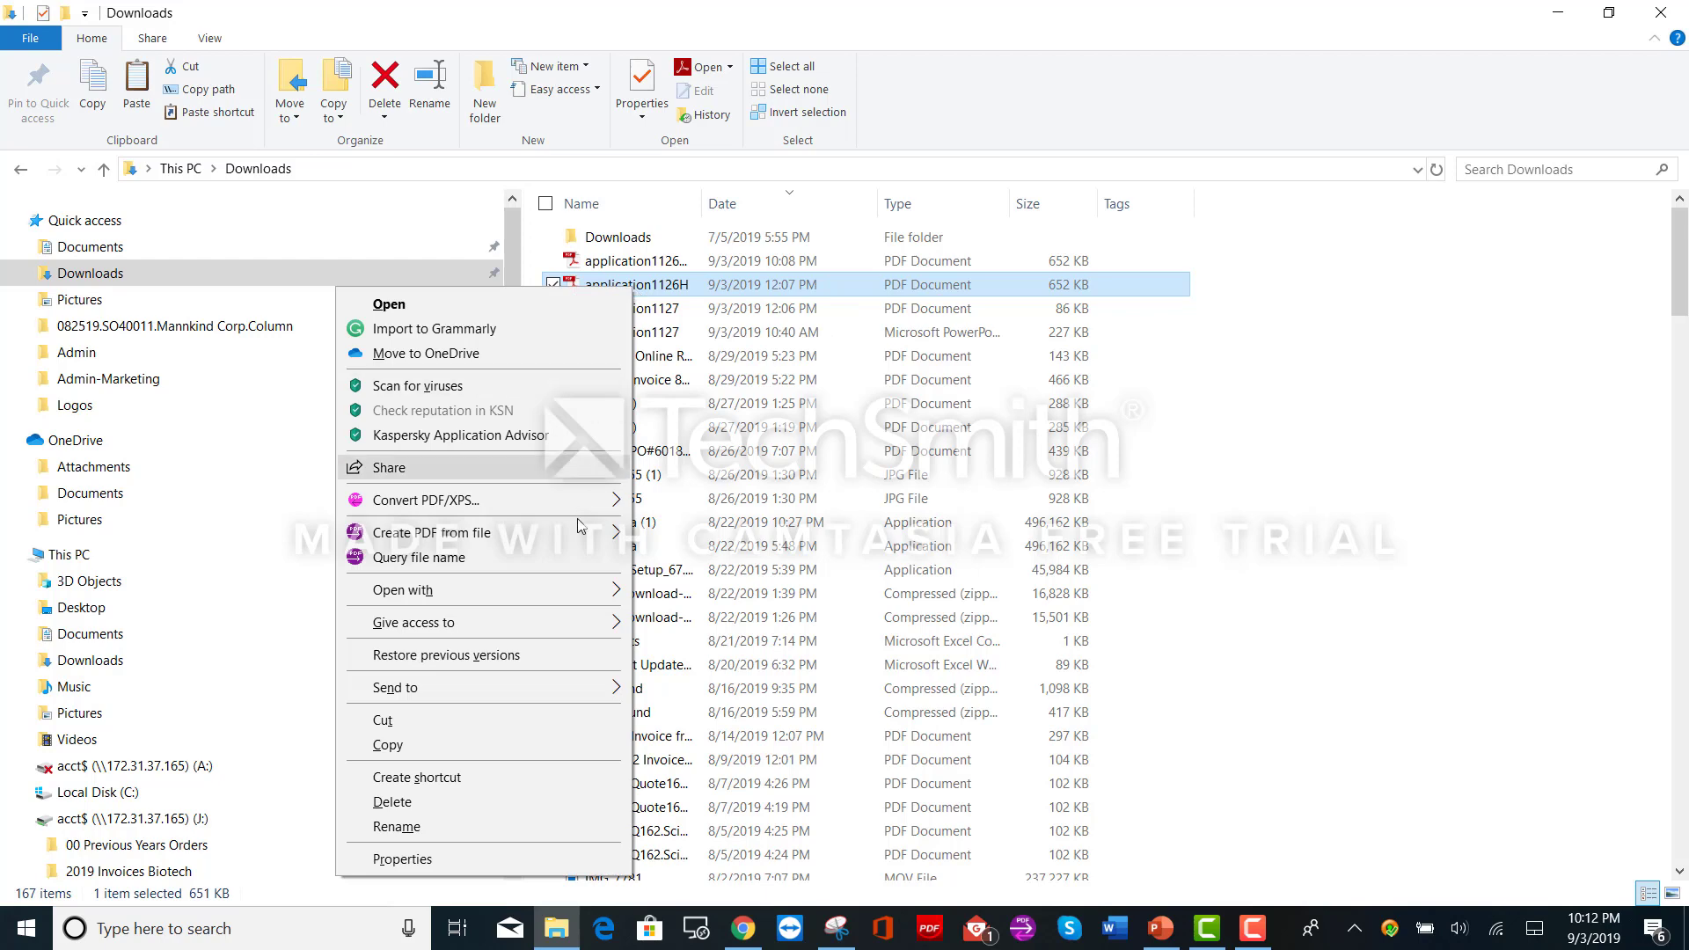
{"action": "mouse_move", "coordinate": [568, 593]}
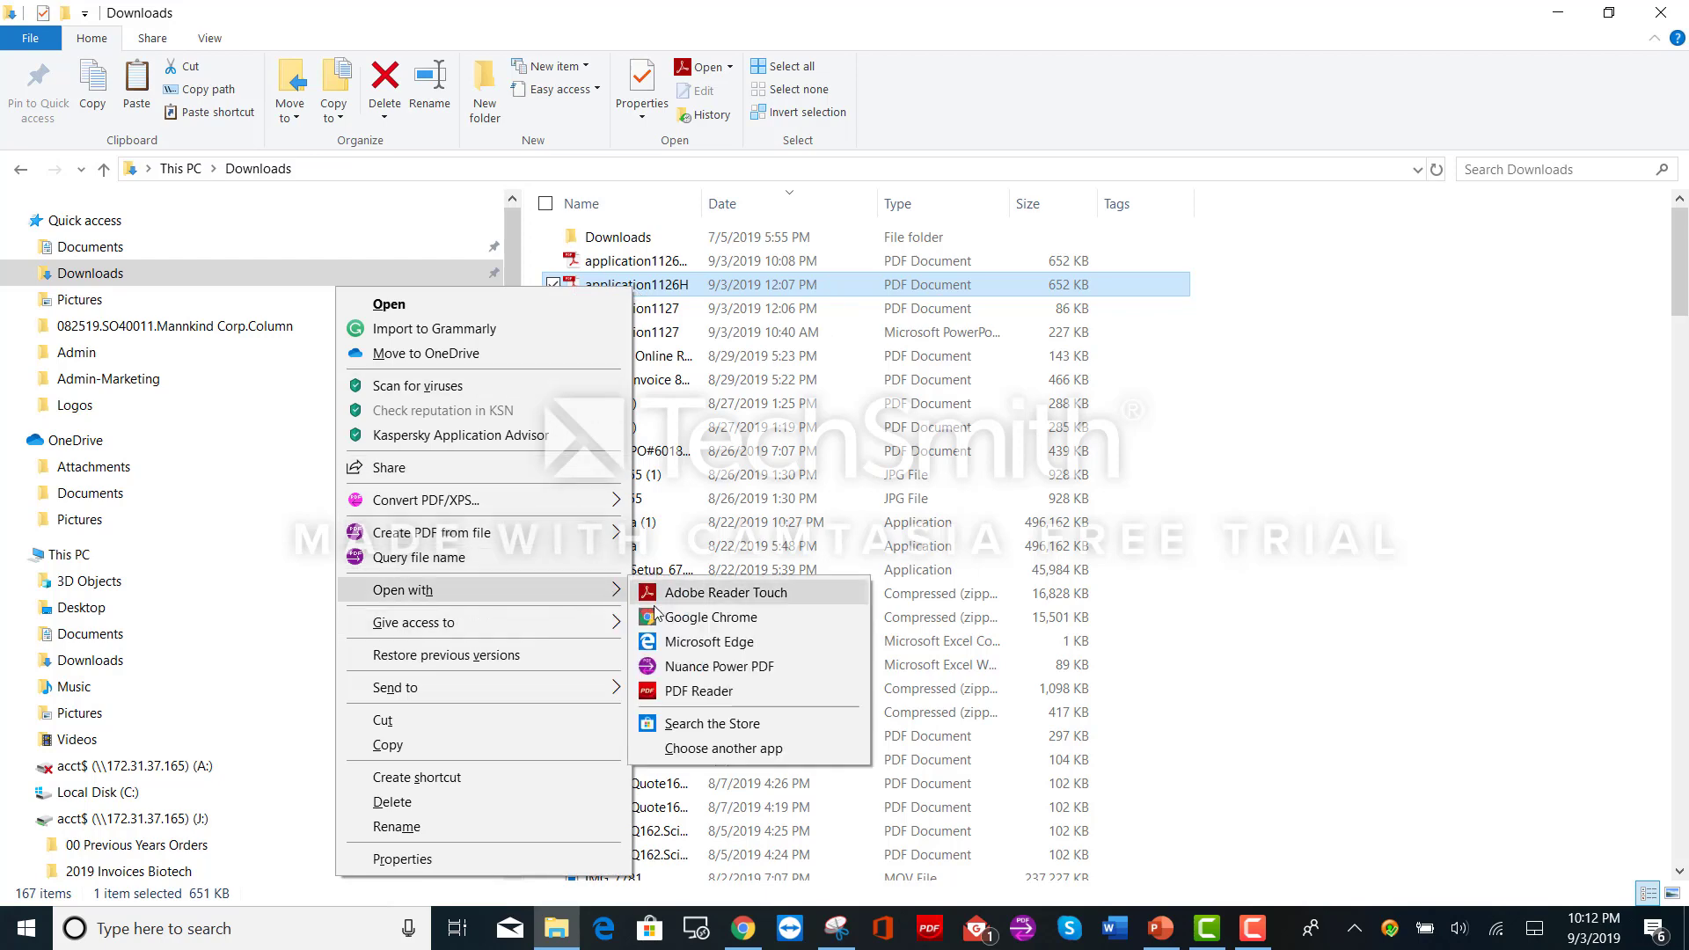
{"action": "left_click", "coordinate": [696, 669]}
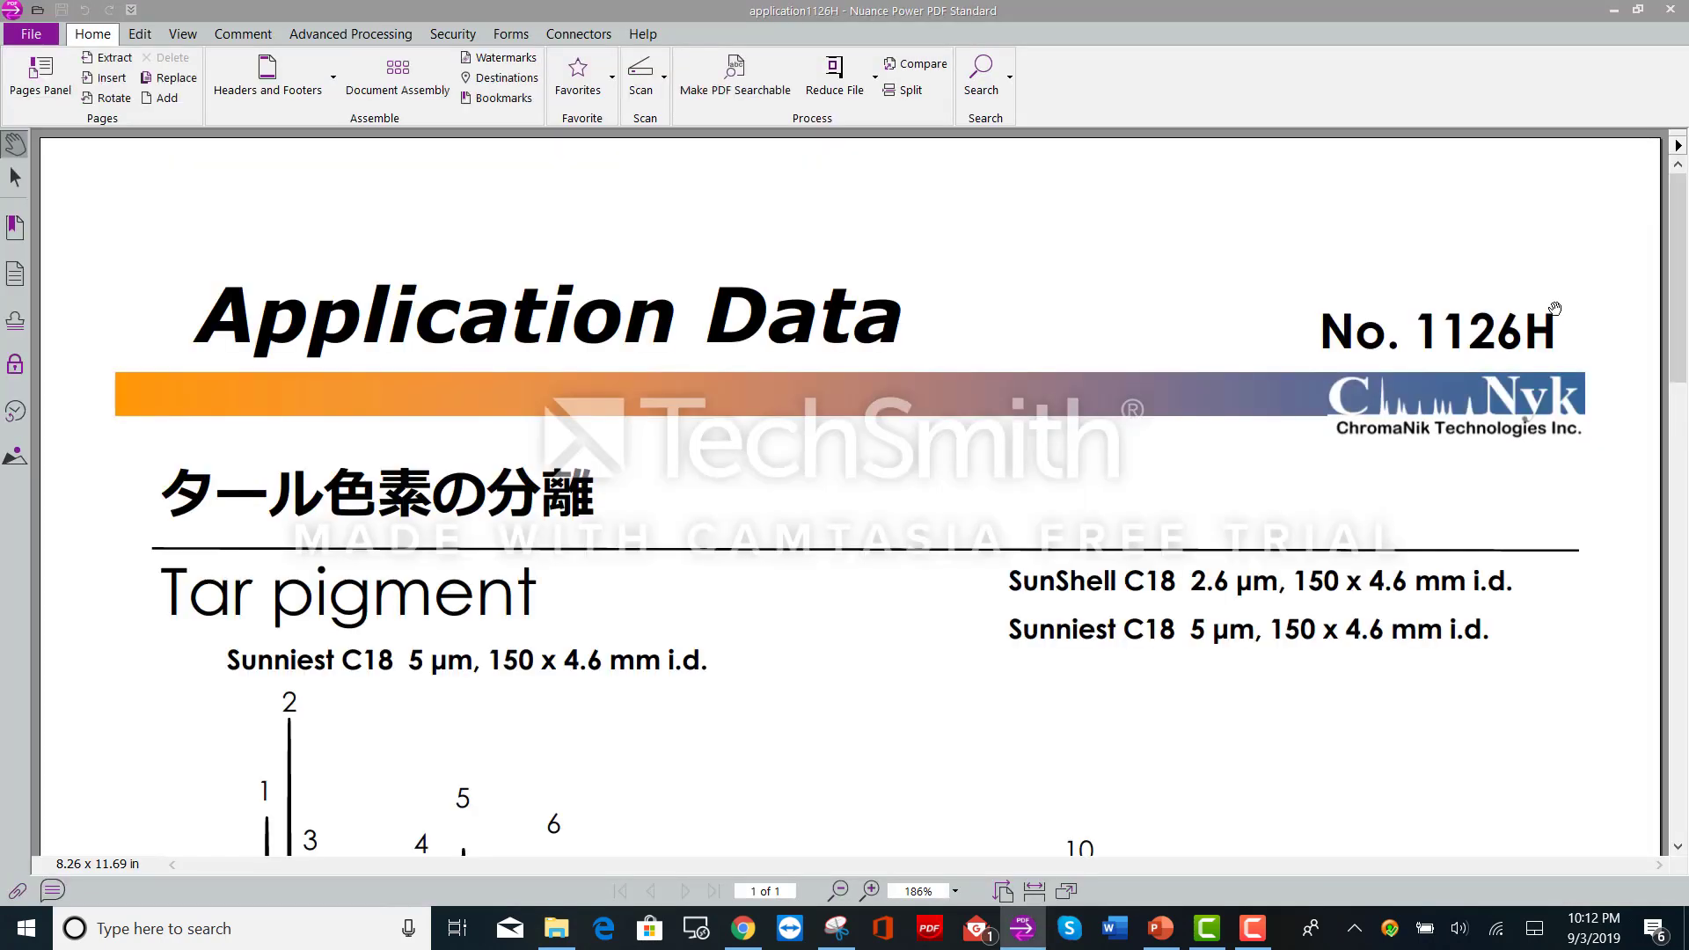
- Enable object editing and delete the large frame object that surrounds the whole page content
{"action": "left_click_drag", "start_coordinate": [1681, 237], "coordinate": [1678, 714]}
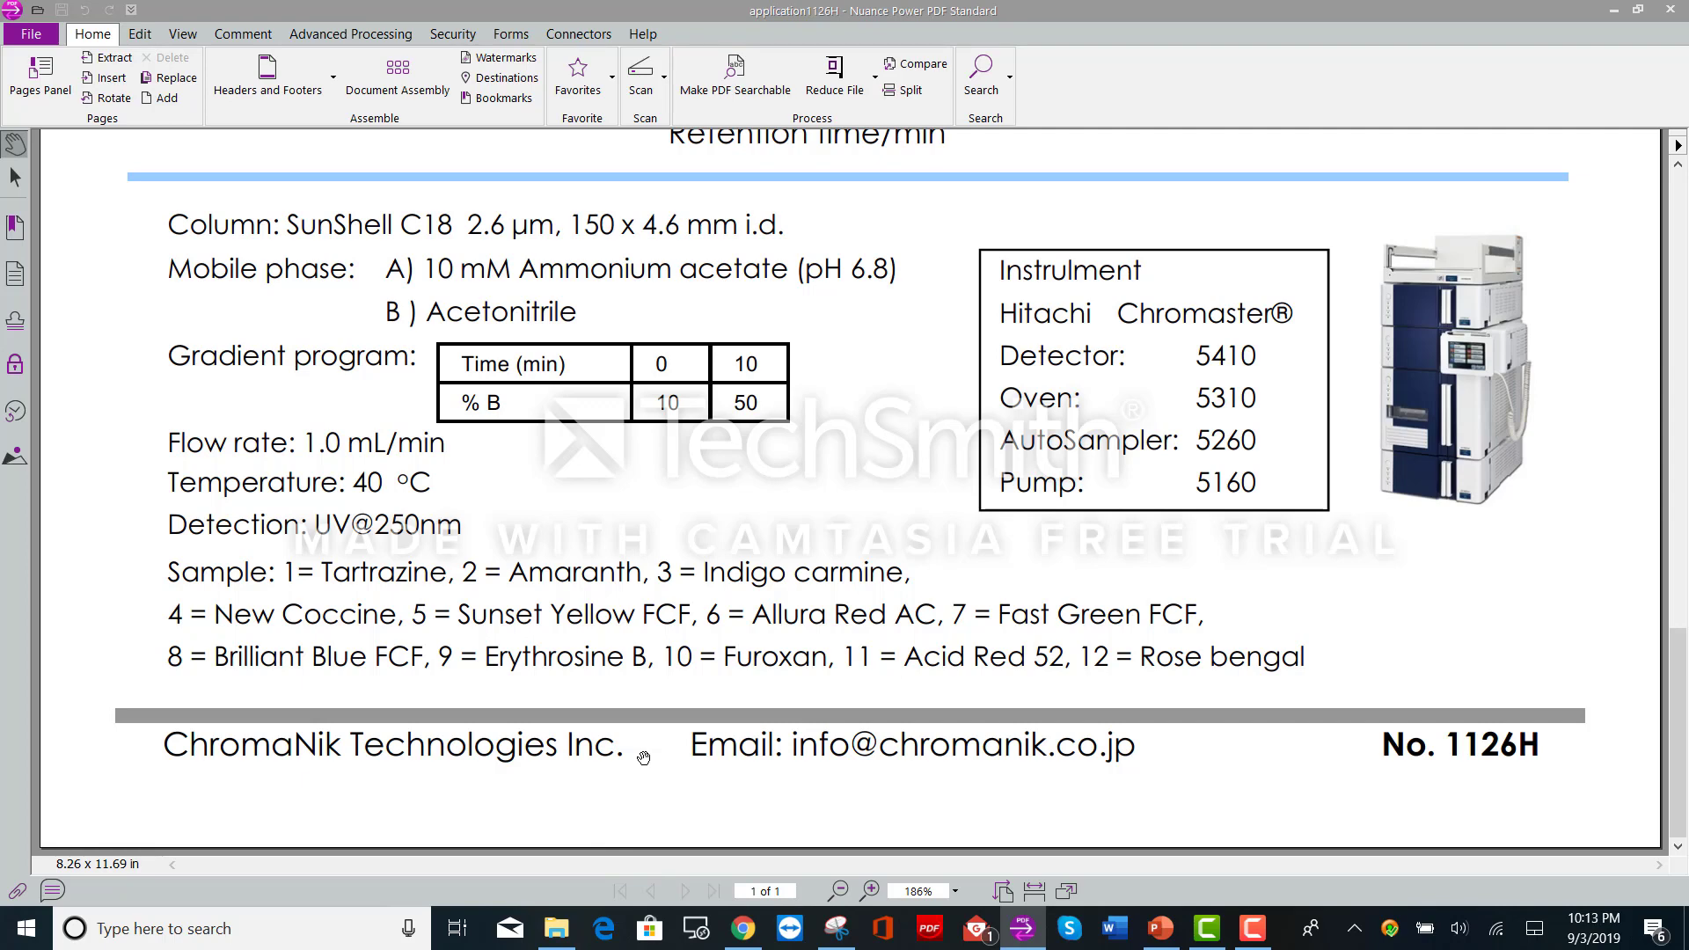
{"action": "left_click", "coordinate": [139, 34]}
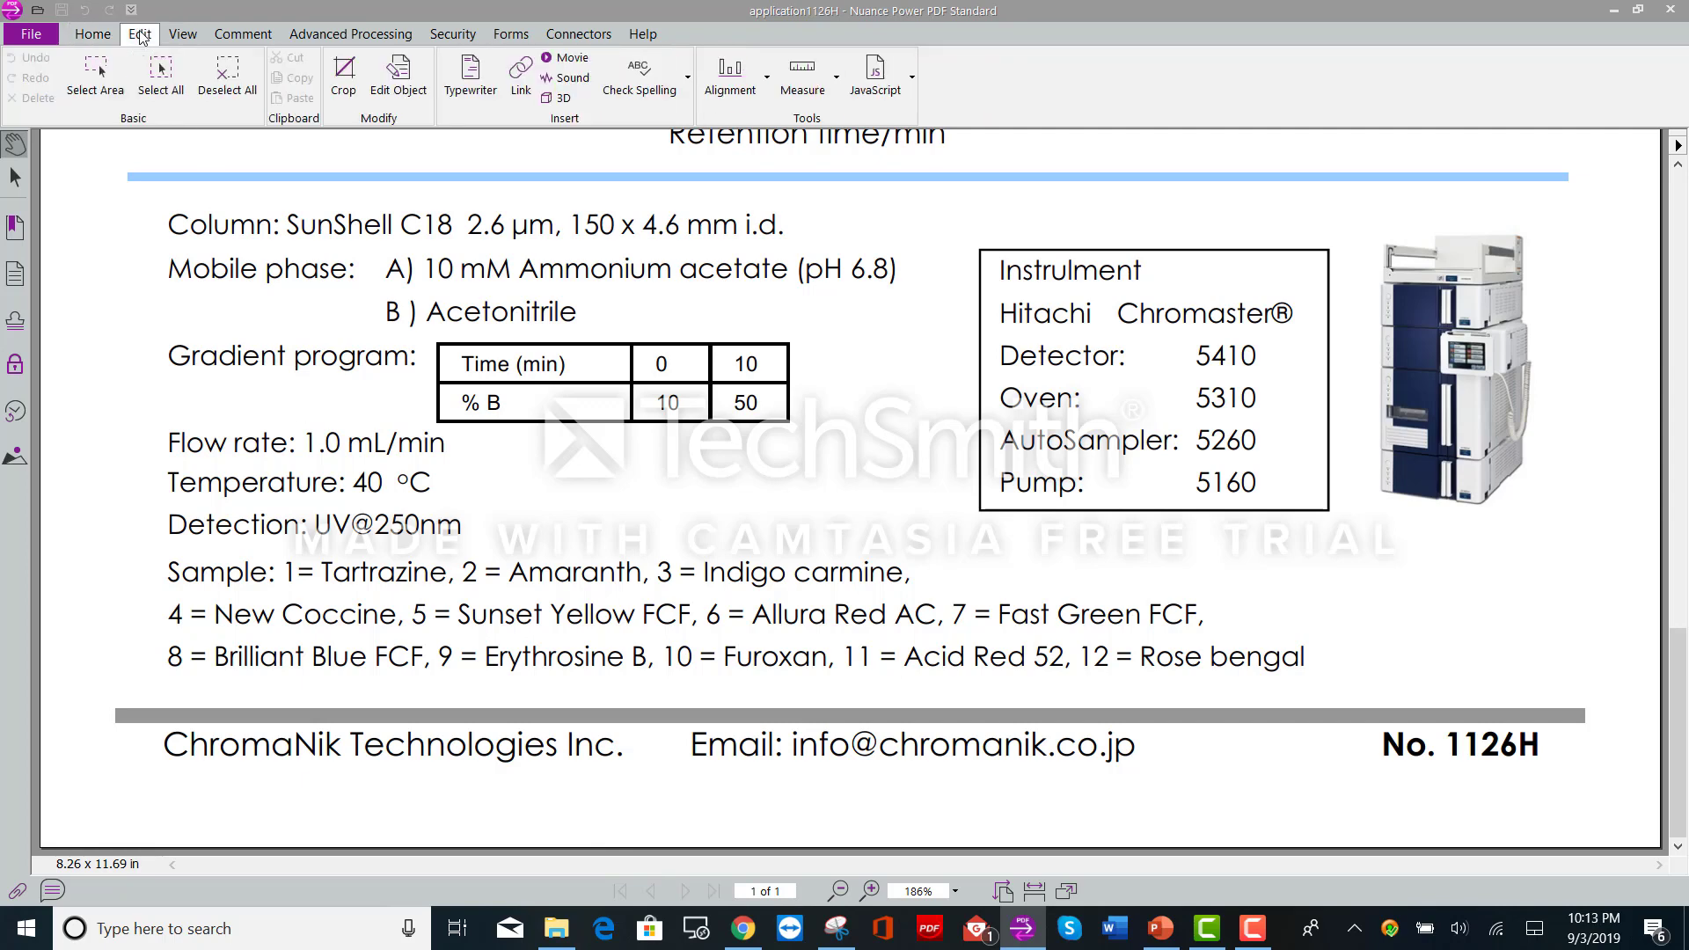
{"action": "left_click", "coordinate": [387, 86]}
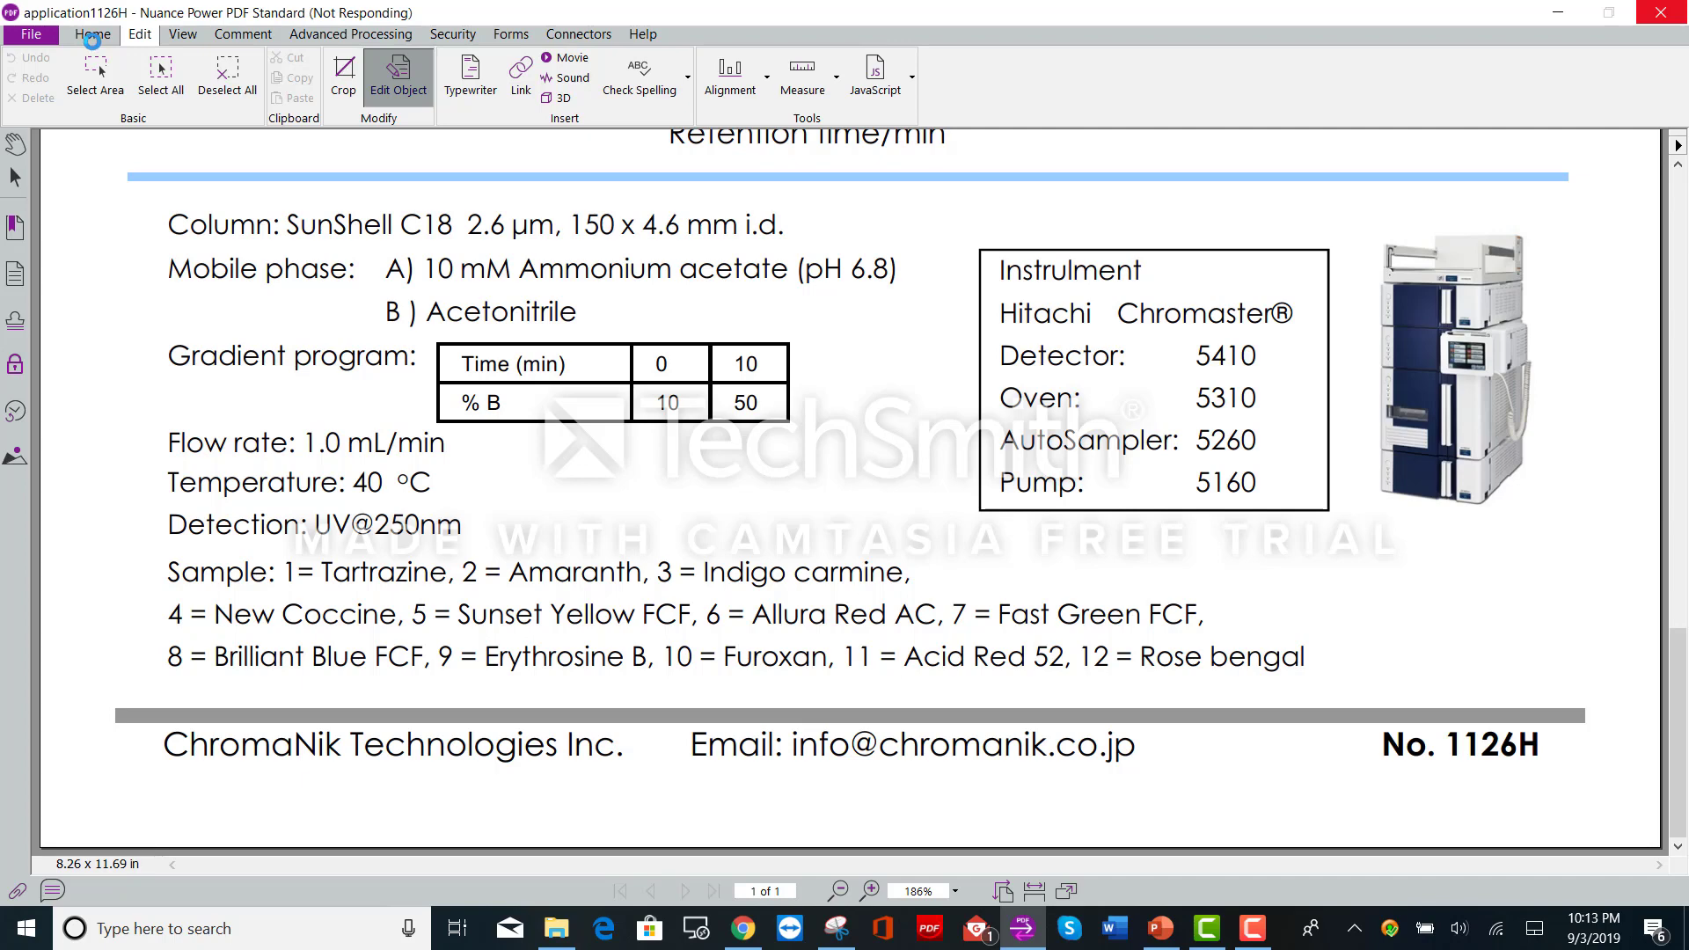
{"action": "left_click", "coordinate": [92, 41]}
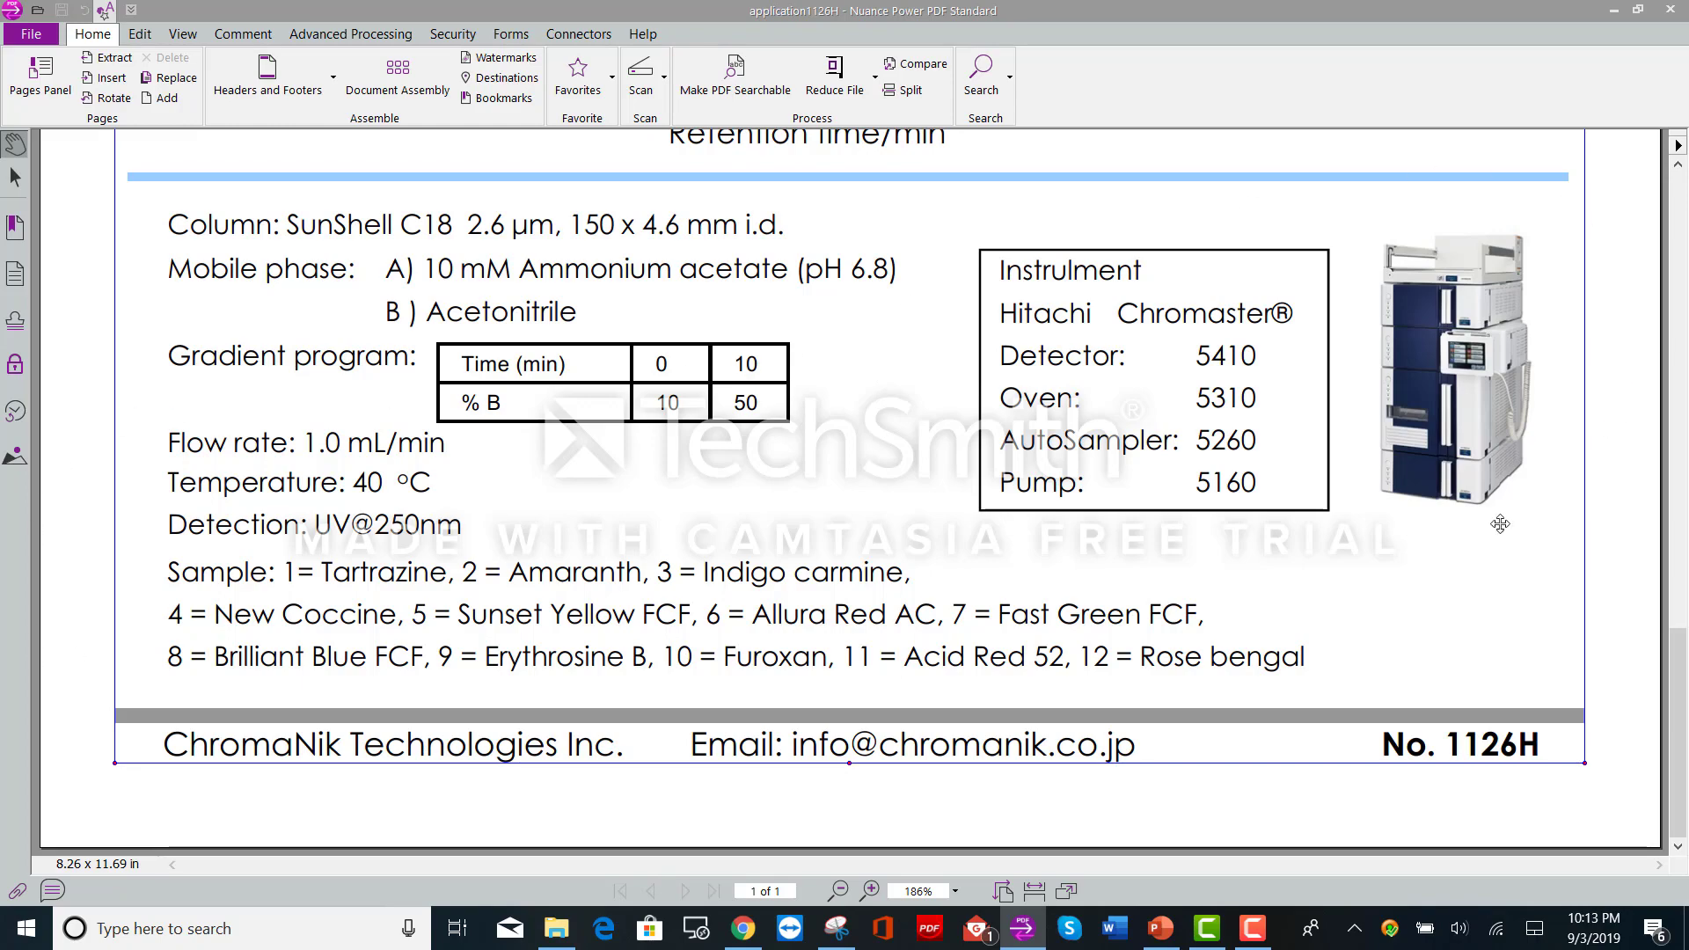
{"action": "left_click_drag", "start_coordinate": [1678, 666], "coordinate": [1680, 157]}
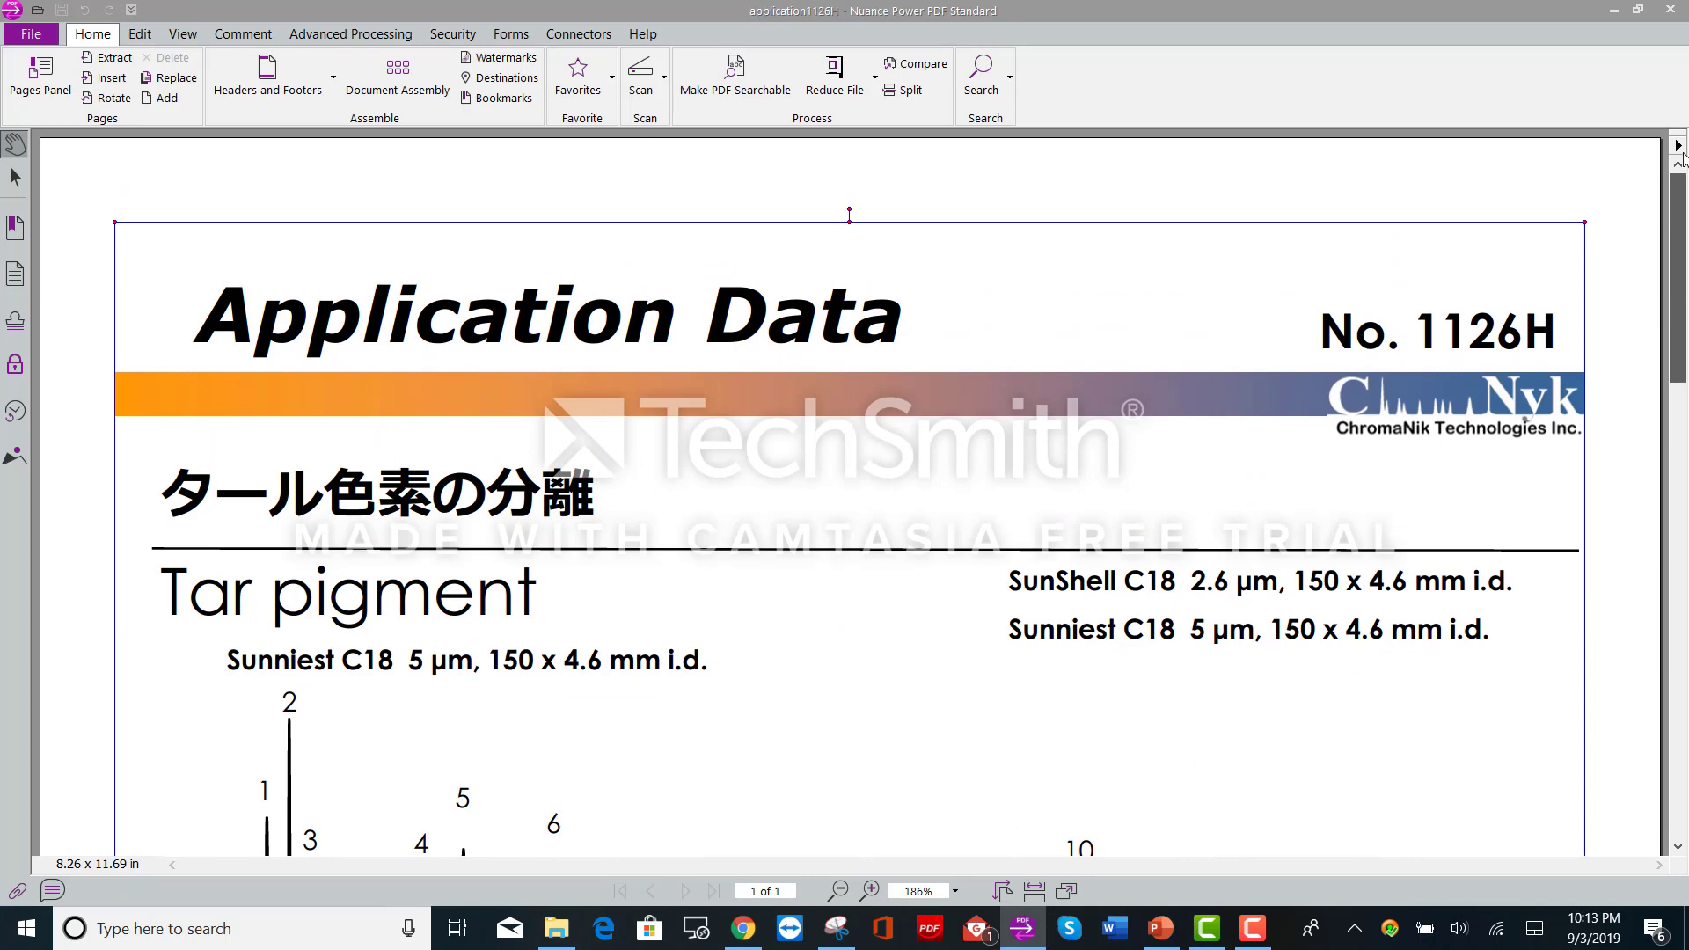
{"action": "right_click", "coordinate": [1465, 246]}
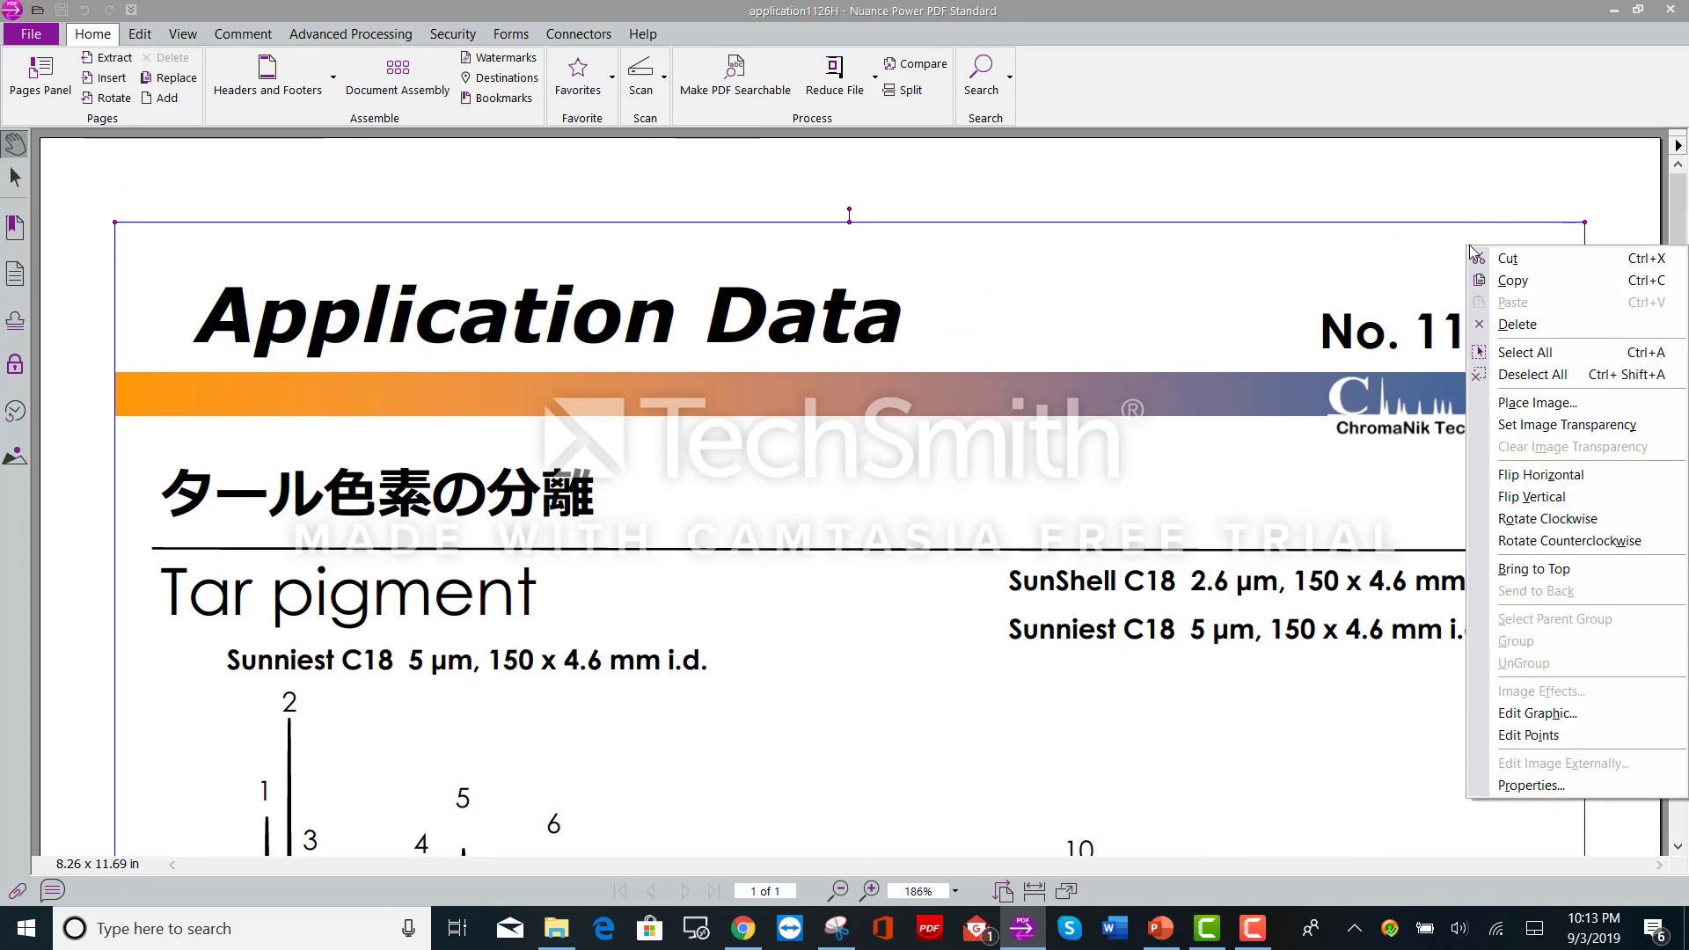
{"action": "left_click", "coordinate": [1515, 323]}
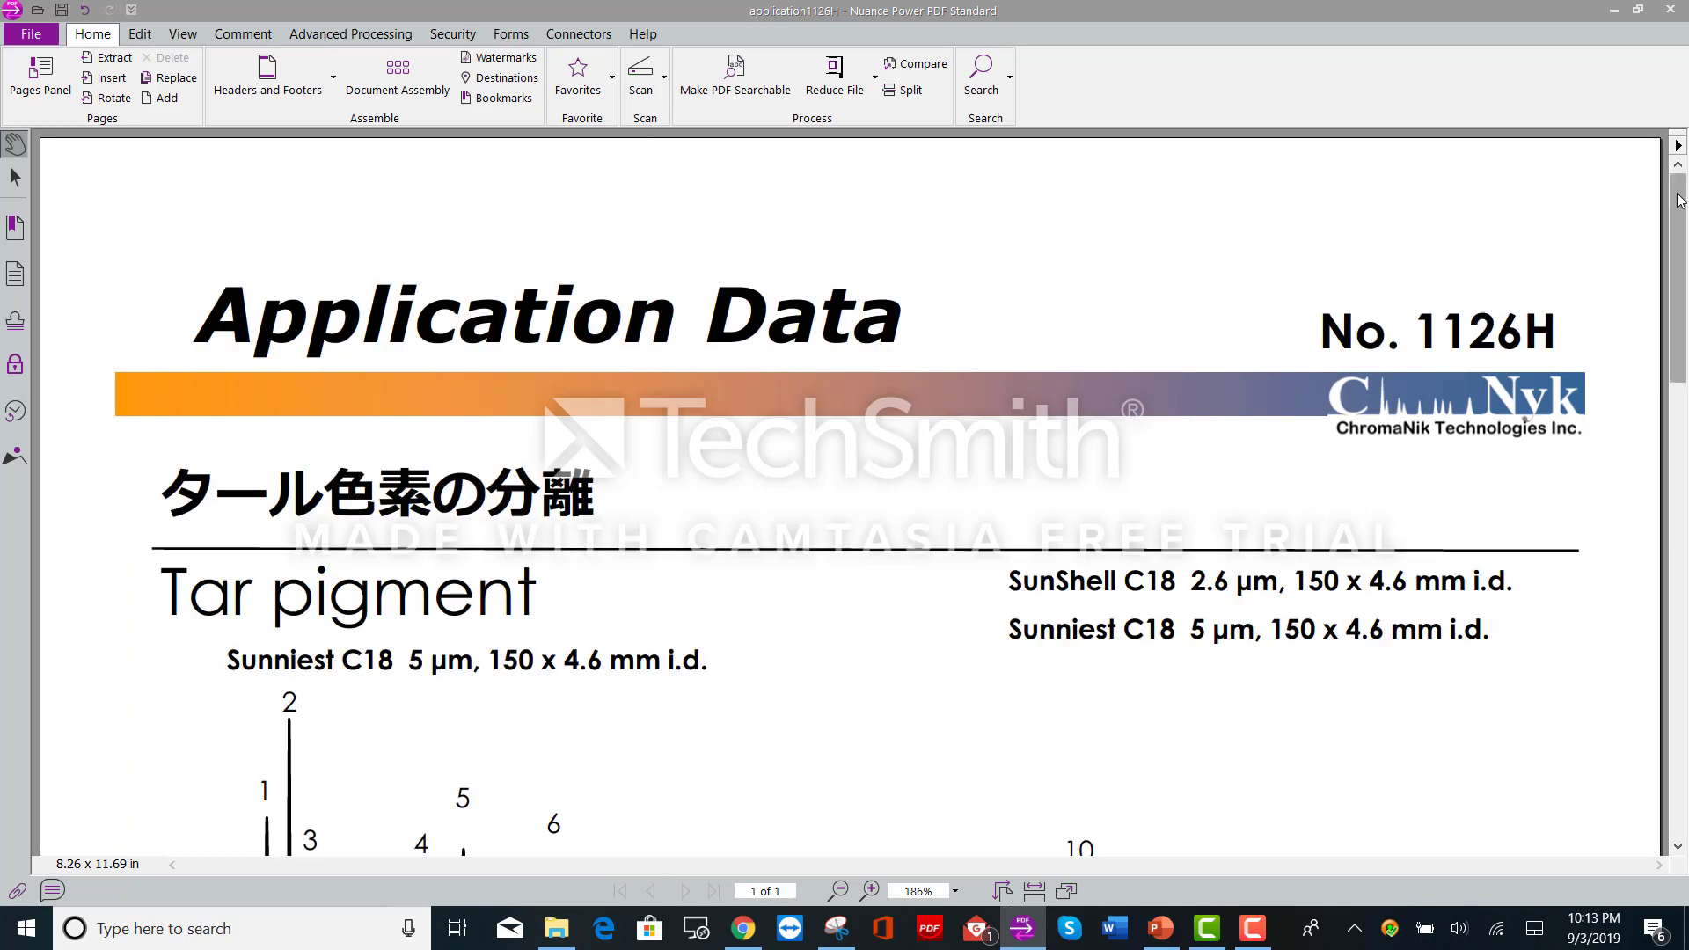
- Delete the word "ChromaNik" from the footer beneath the grey line at the end of the page
{"action": "scroll", "coordinate": [1685, 280], "scroll_direction": "down", "scroll_amount": 3}
{"action": "left_click_drag", "start_coordinate": [1687, 280], "coordinate": [1687, 859]}
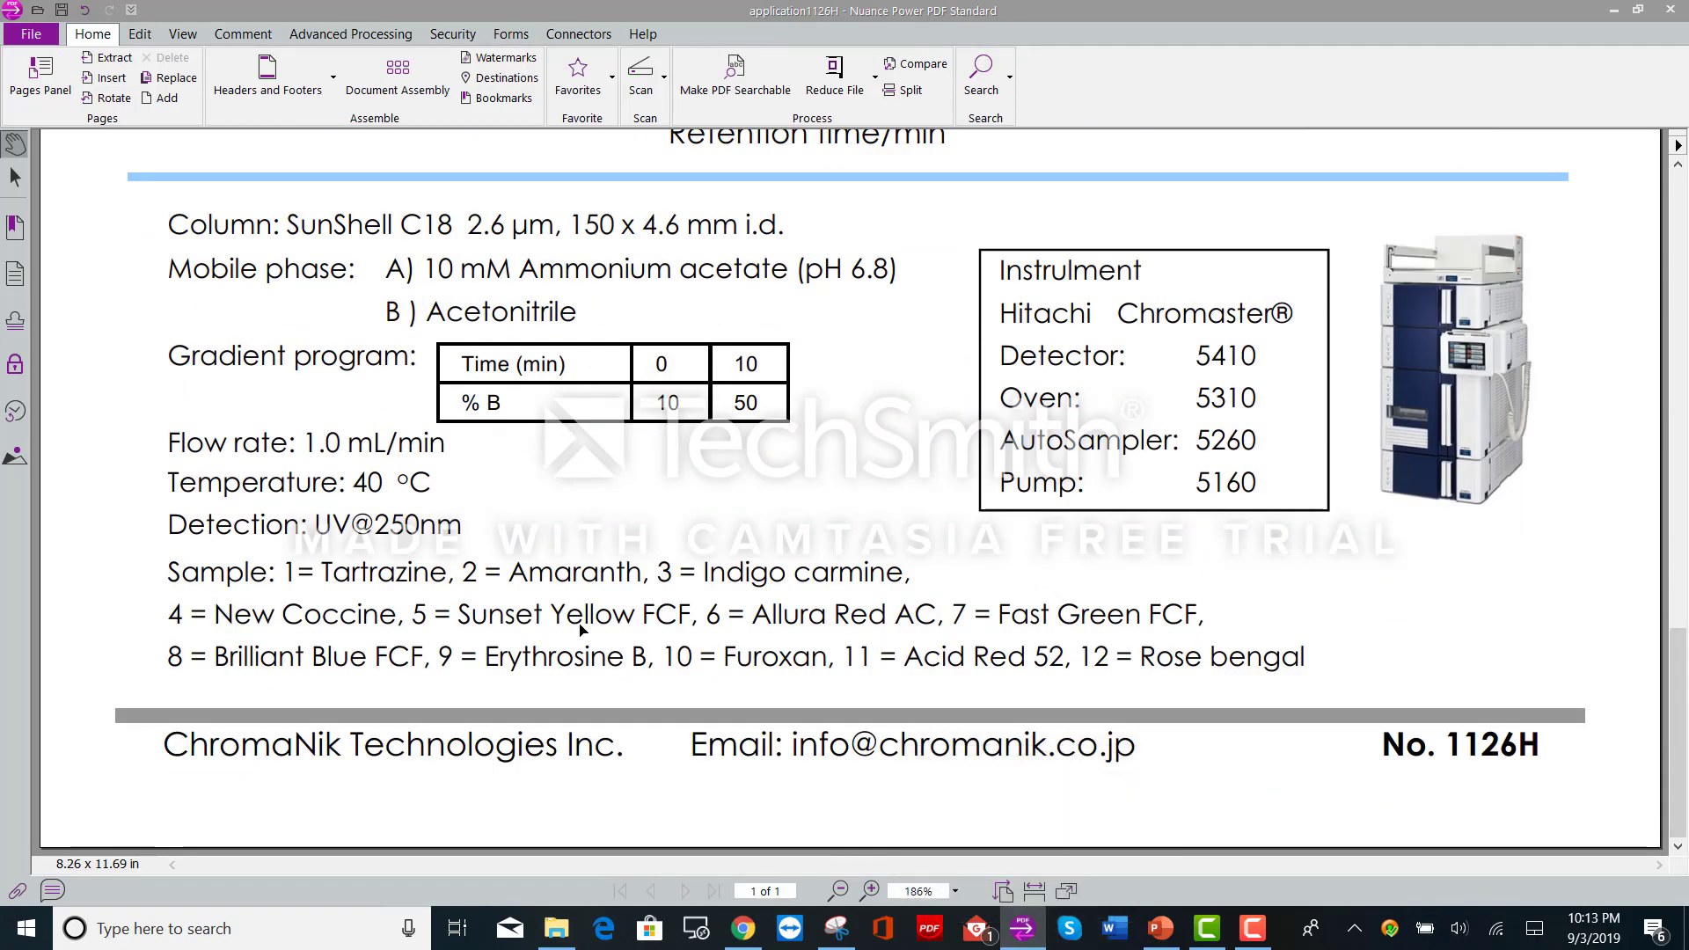
{"action": "left_click", "coordinate": [139, 39]}
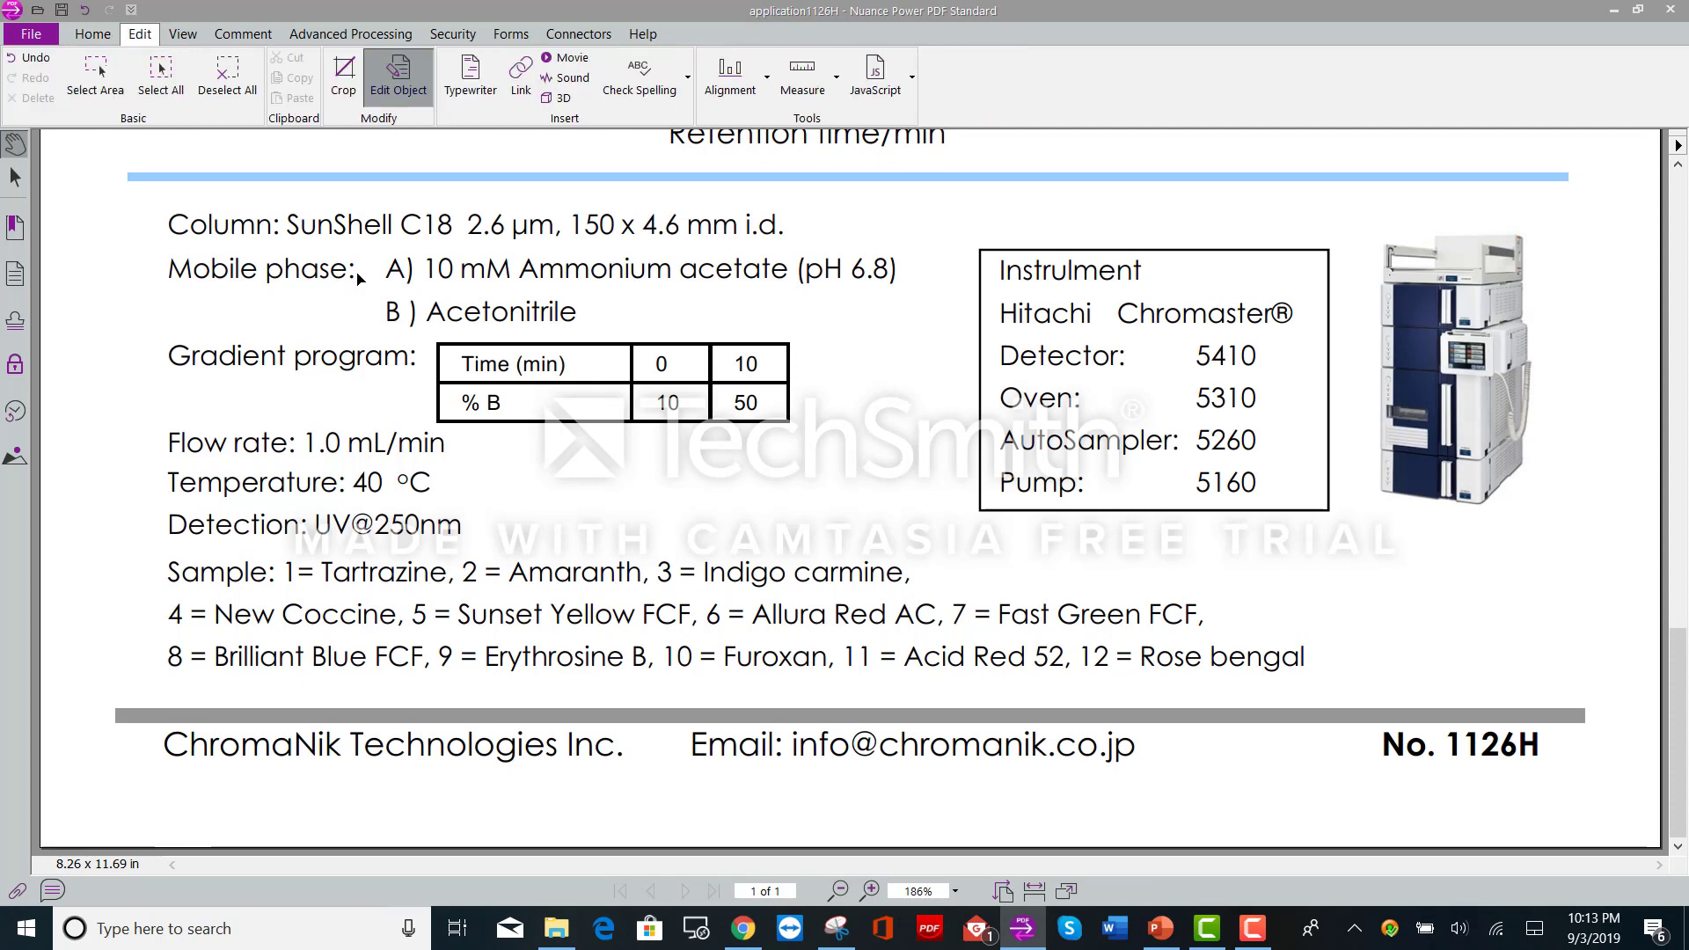
{"action": "left_click", "coordinate": [192, 747]}
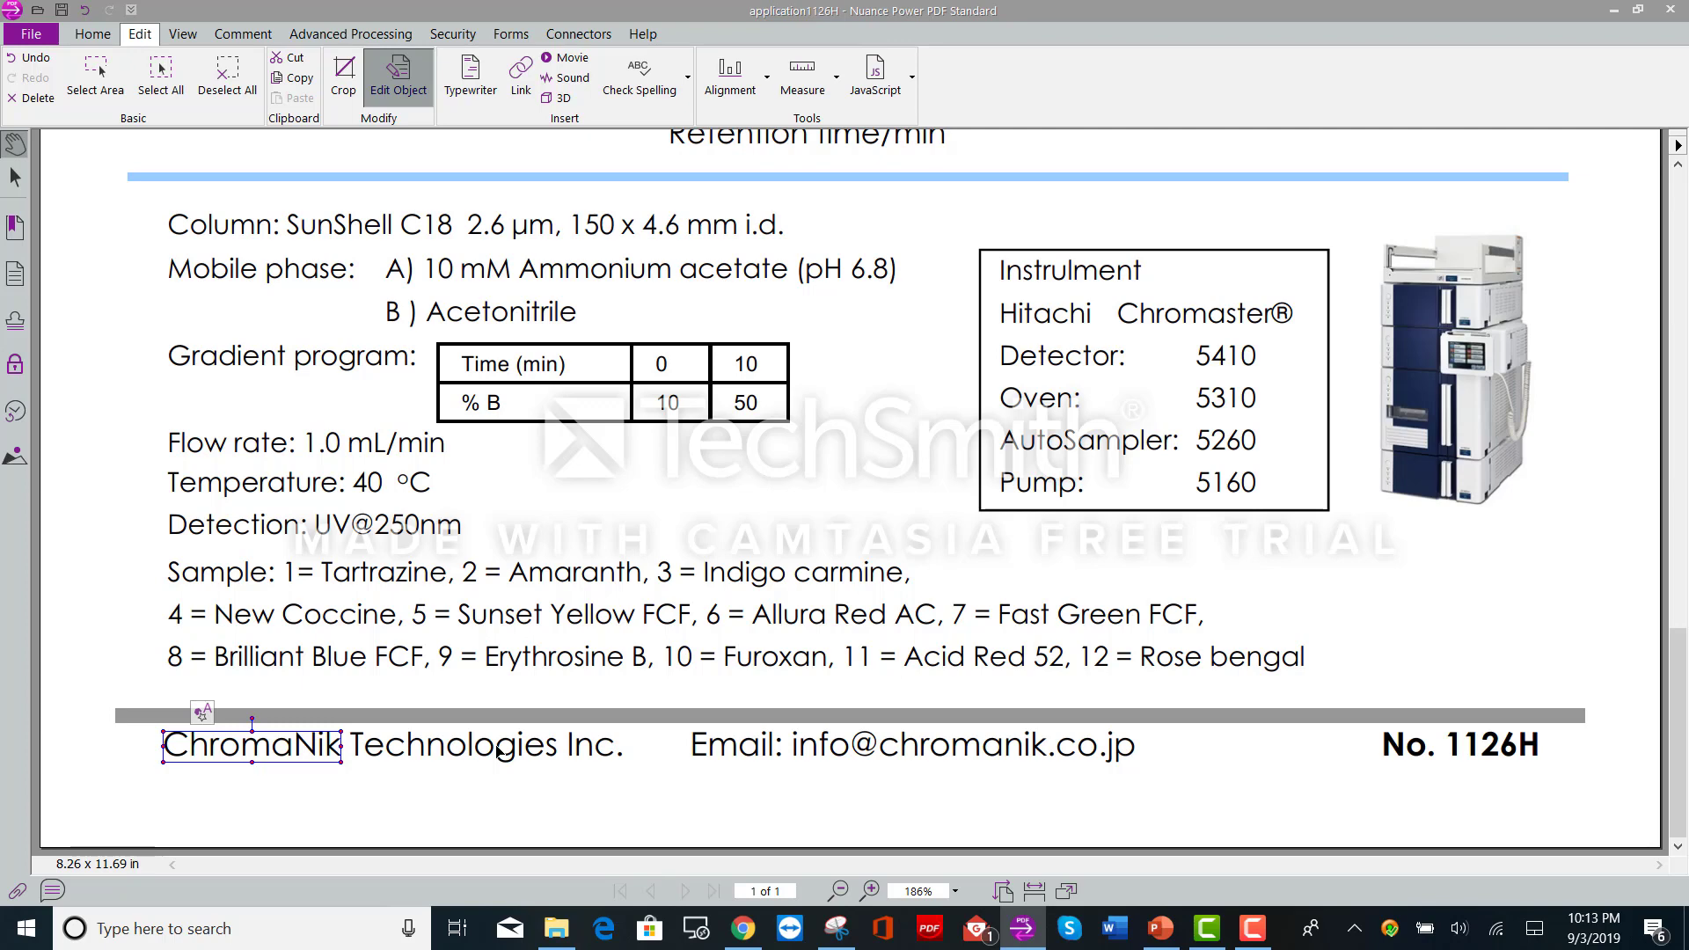
{"action": "right_click", "coordinate": [293, 745]}
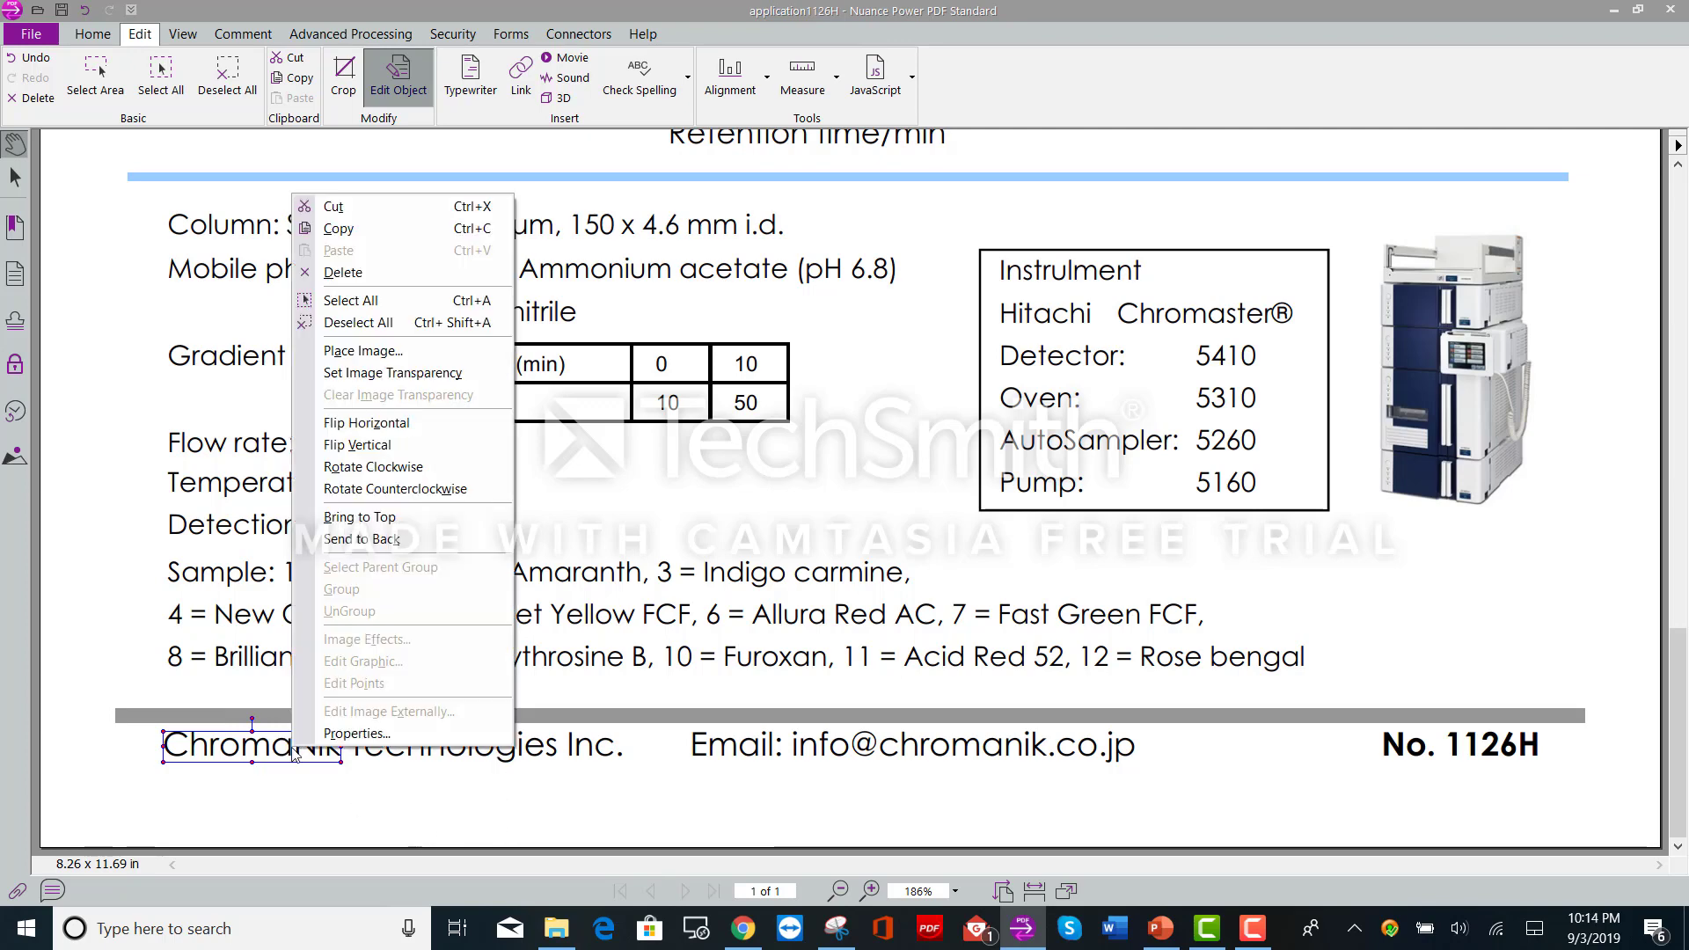
{"action": "left_click", "coordinate": [349, 277]}
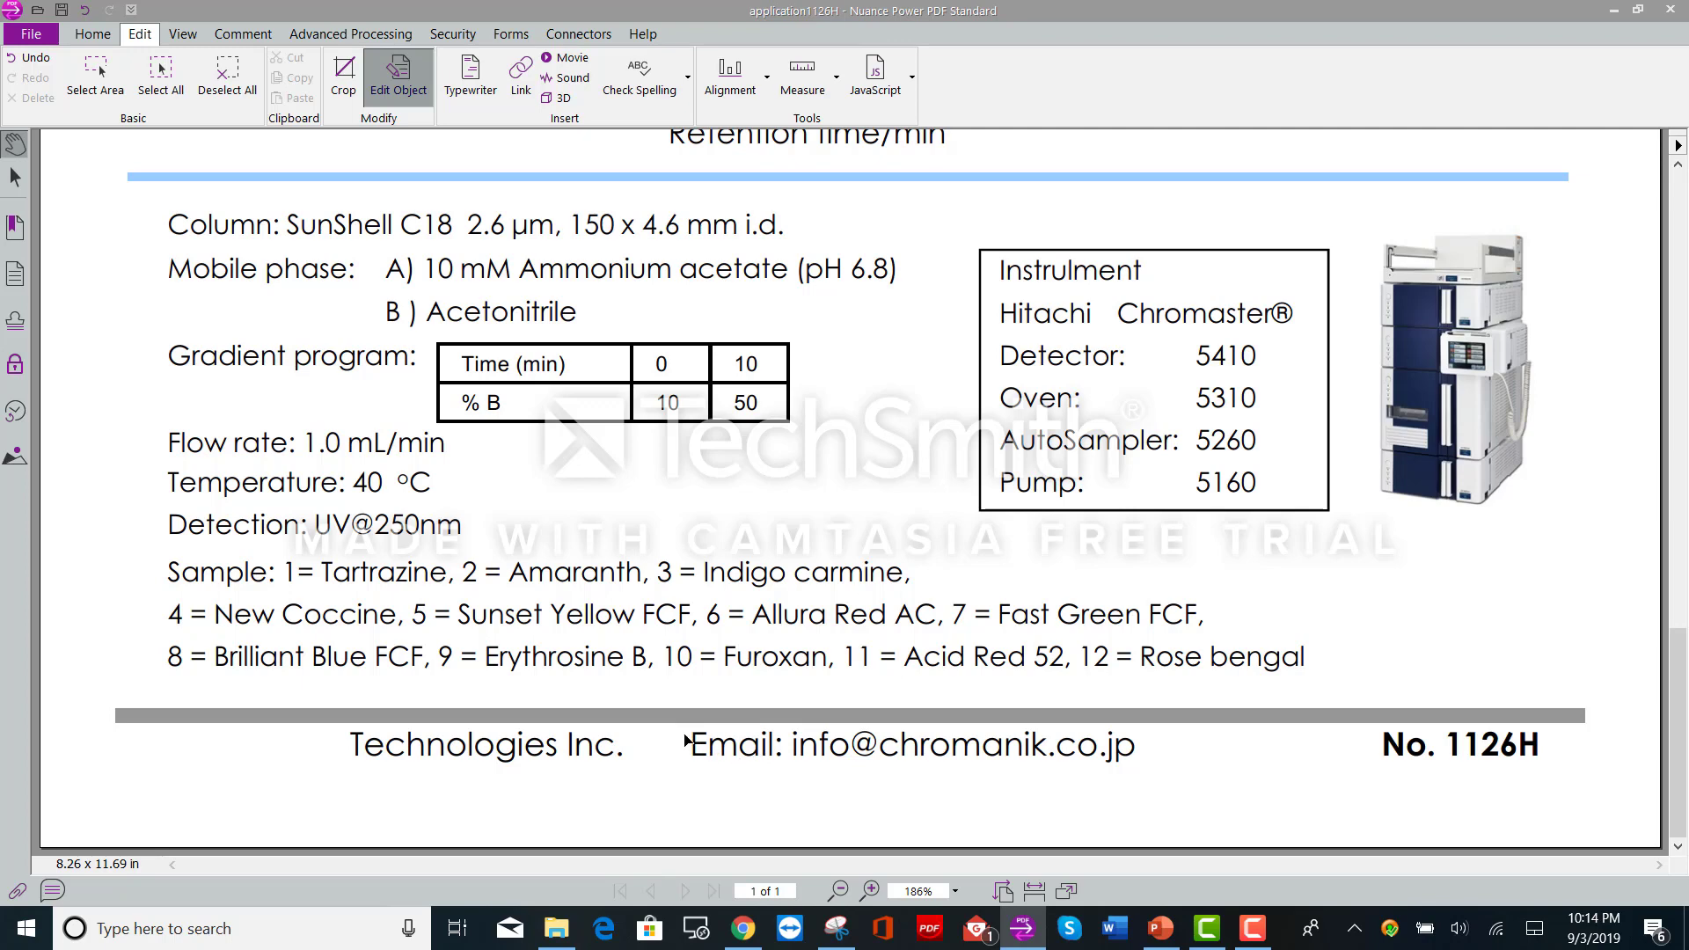
- Delete the contact e-mail text and the remaining "Technologies Inc." text from the footer
{"action": "left_click_drag", "start_coordinate": [687, 732], "coordinate": [1148, 781]}
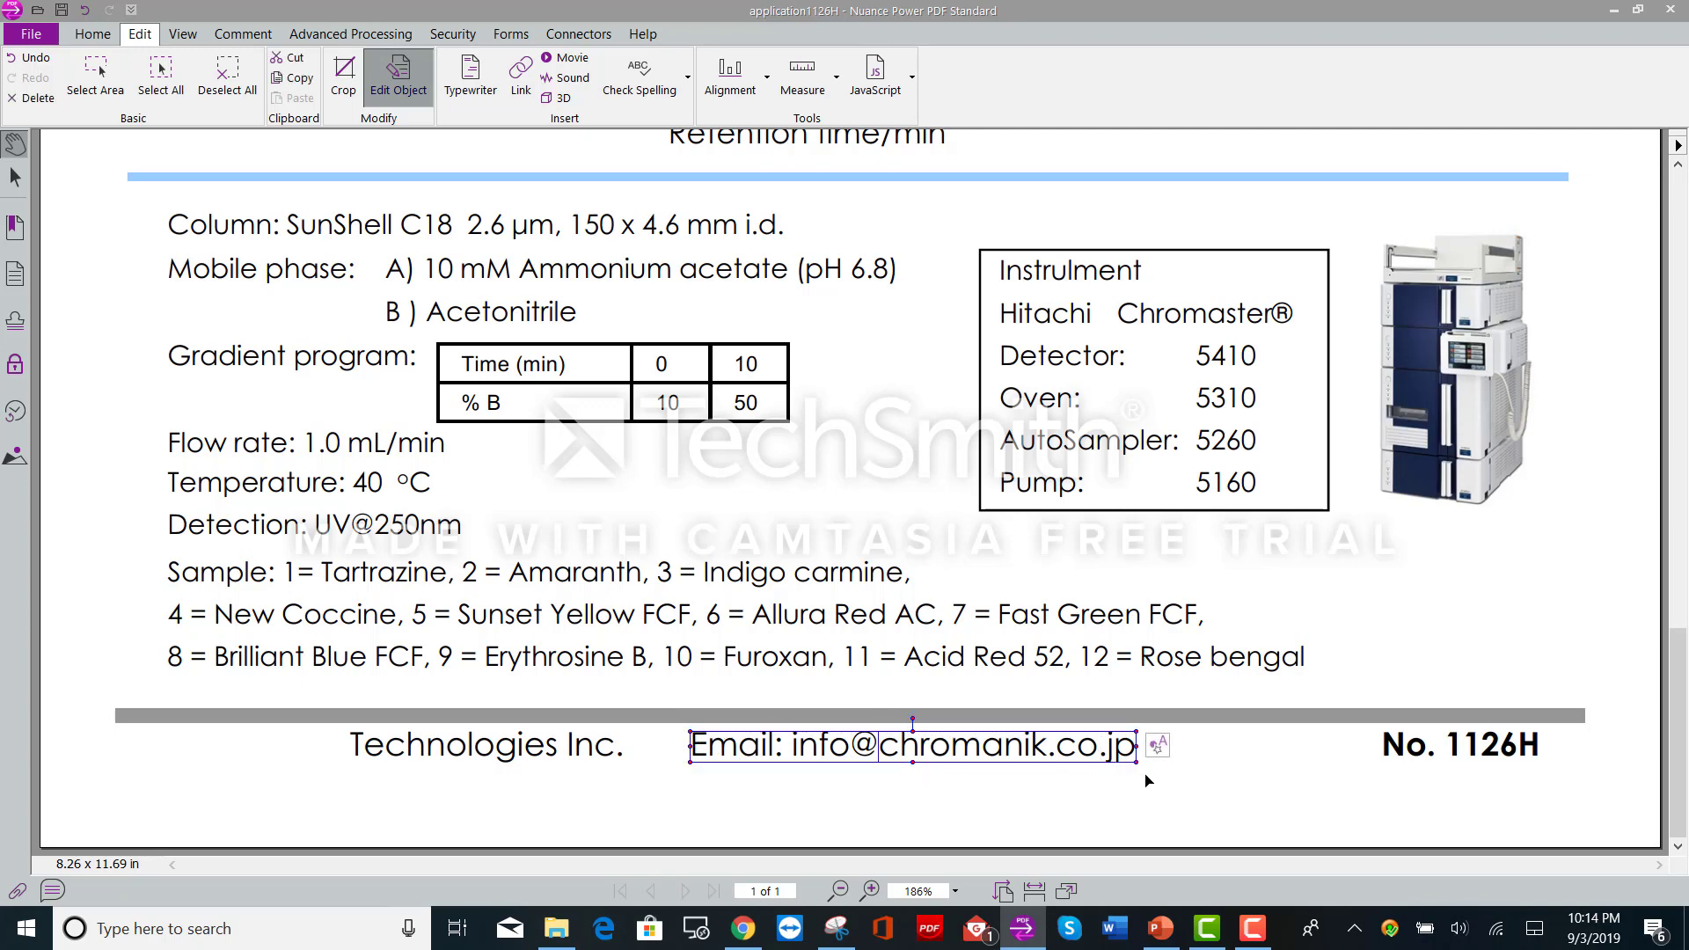
{"action": "key", "text": "Delete"}
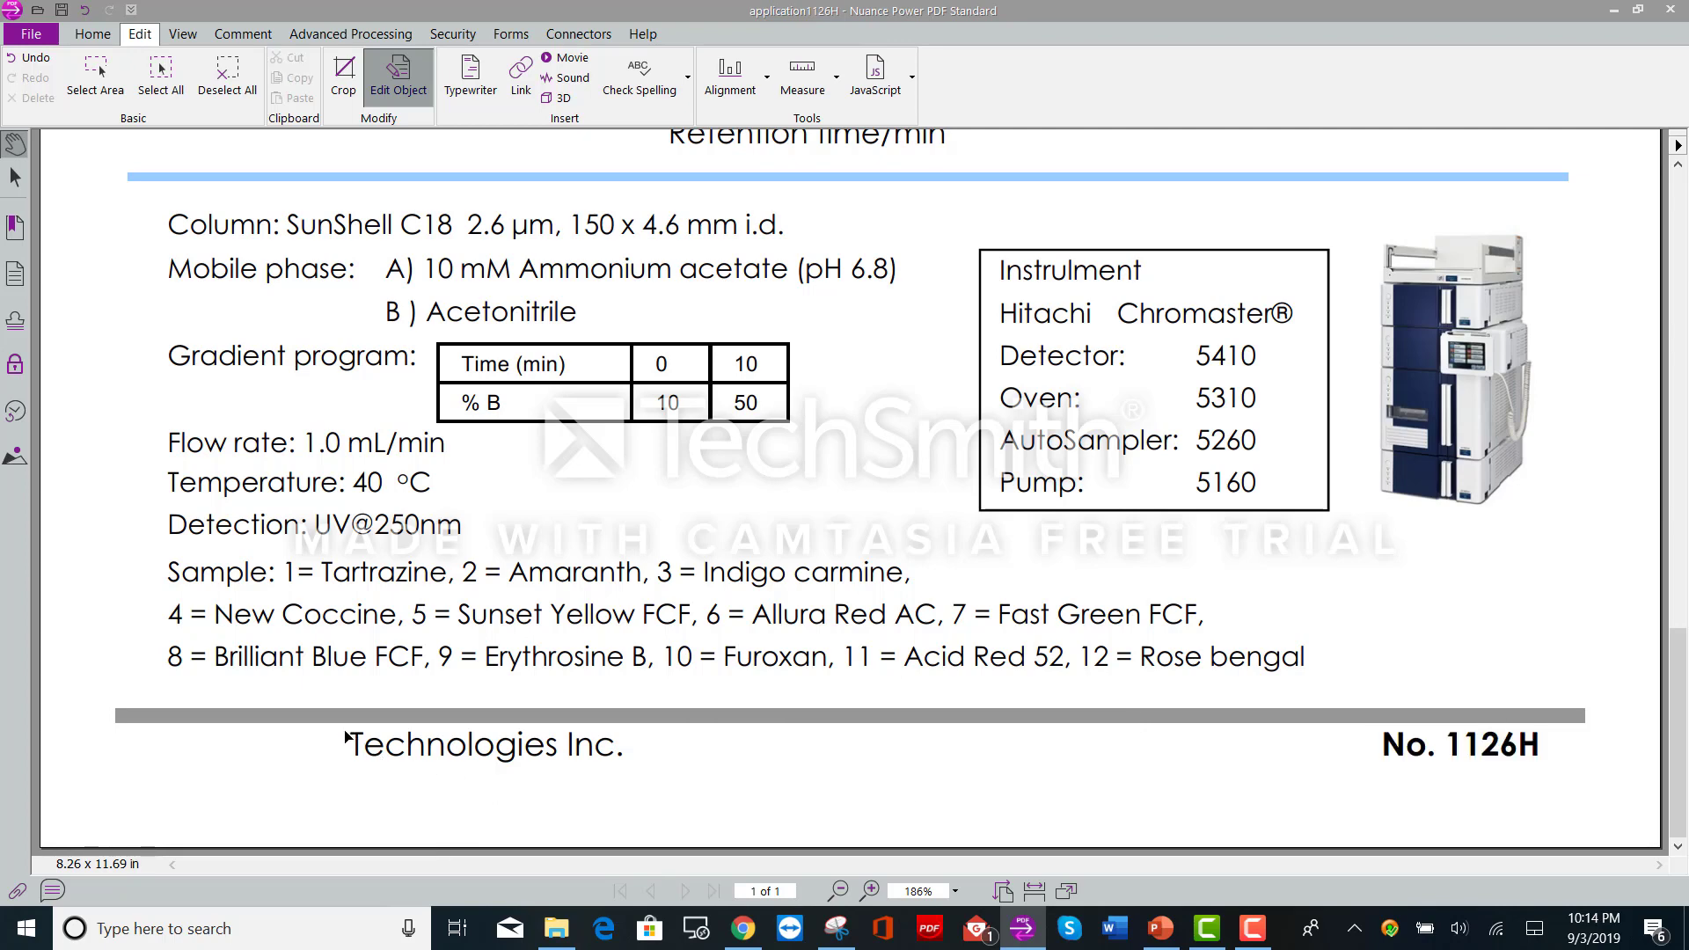
{"action": "left_click_drag", "start_coordinate": [344, 730], "coordinate": [652, 785]}
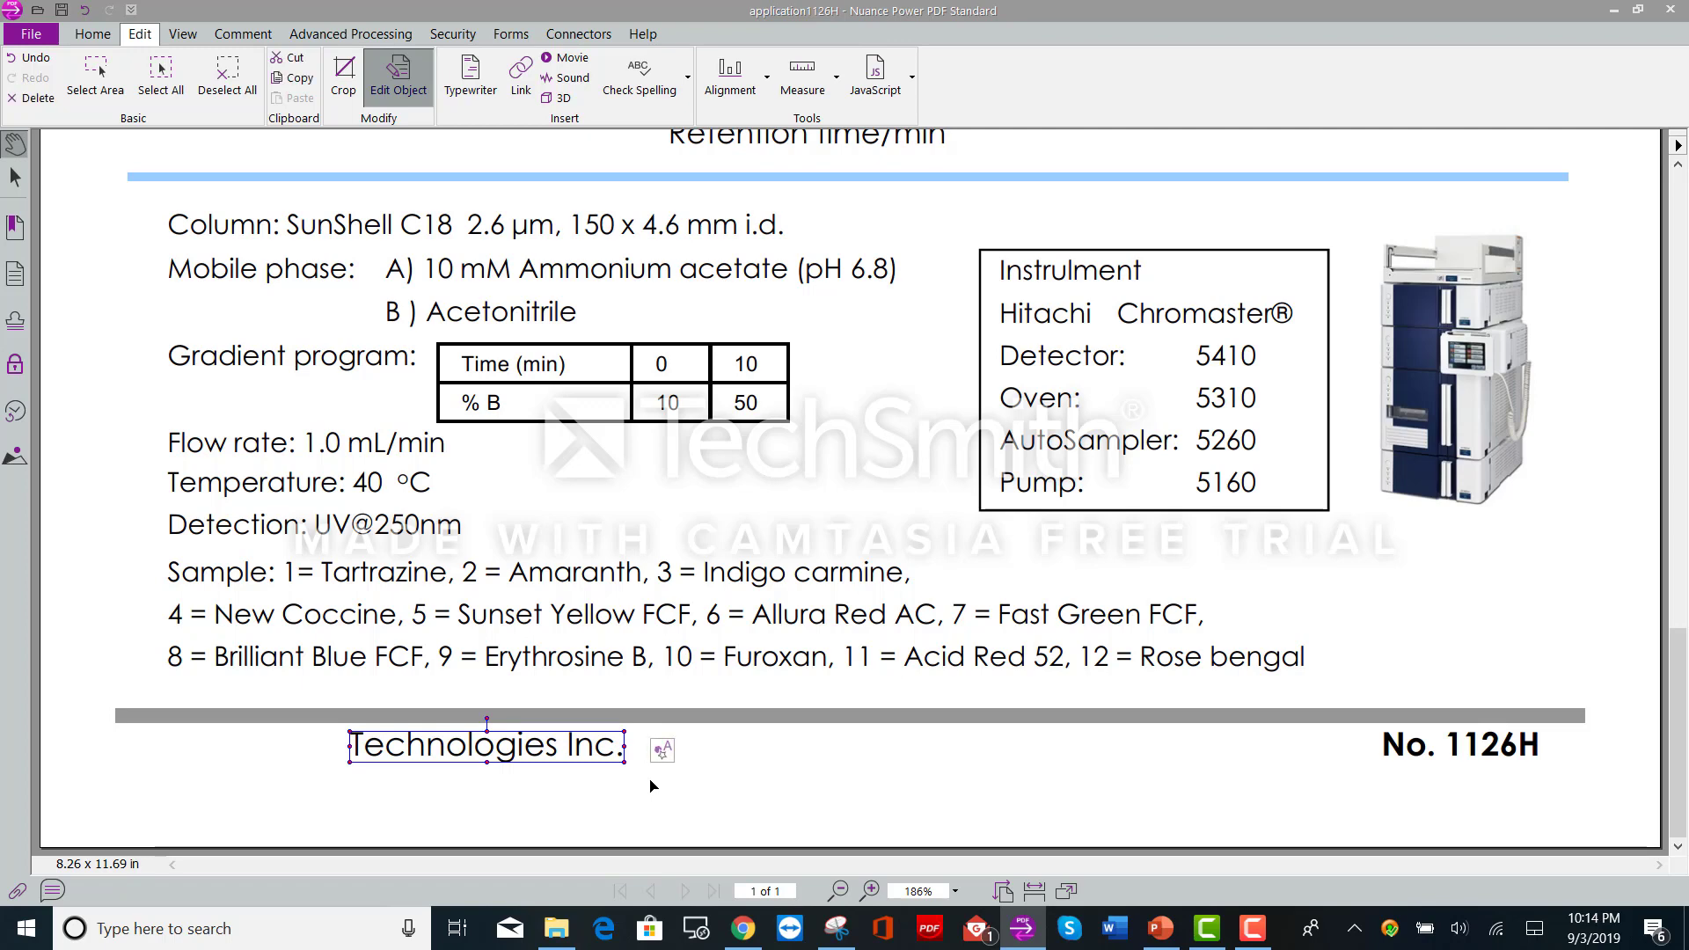
{"action": "key", "text": "Delete"}
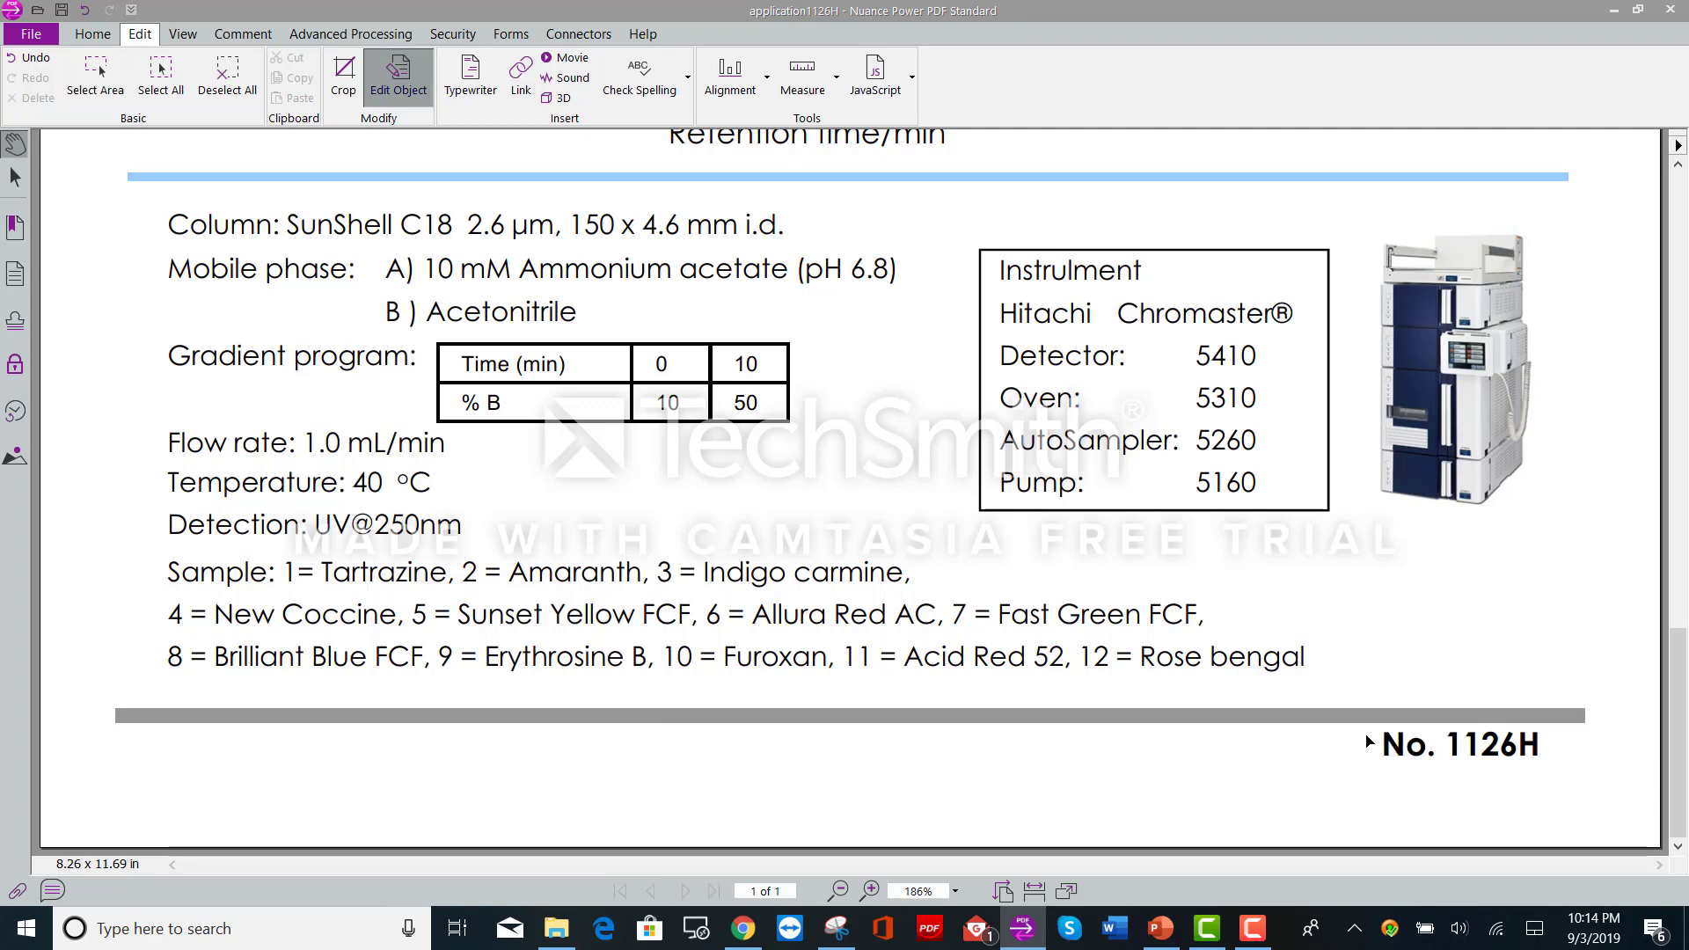
- Delete both parts of the document number in the footer, "1126H" and "No."
{"action": "left_click_drag", "start_coordinate": [1376, 732], "coordinate": [1541, 758]}
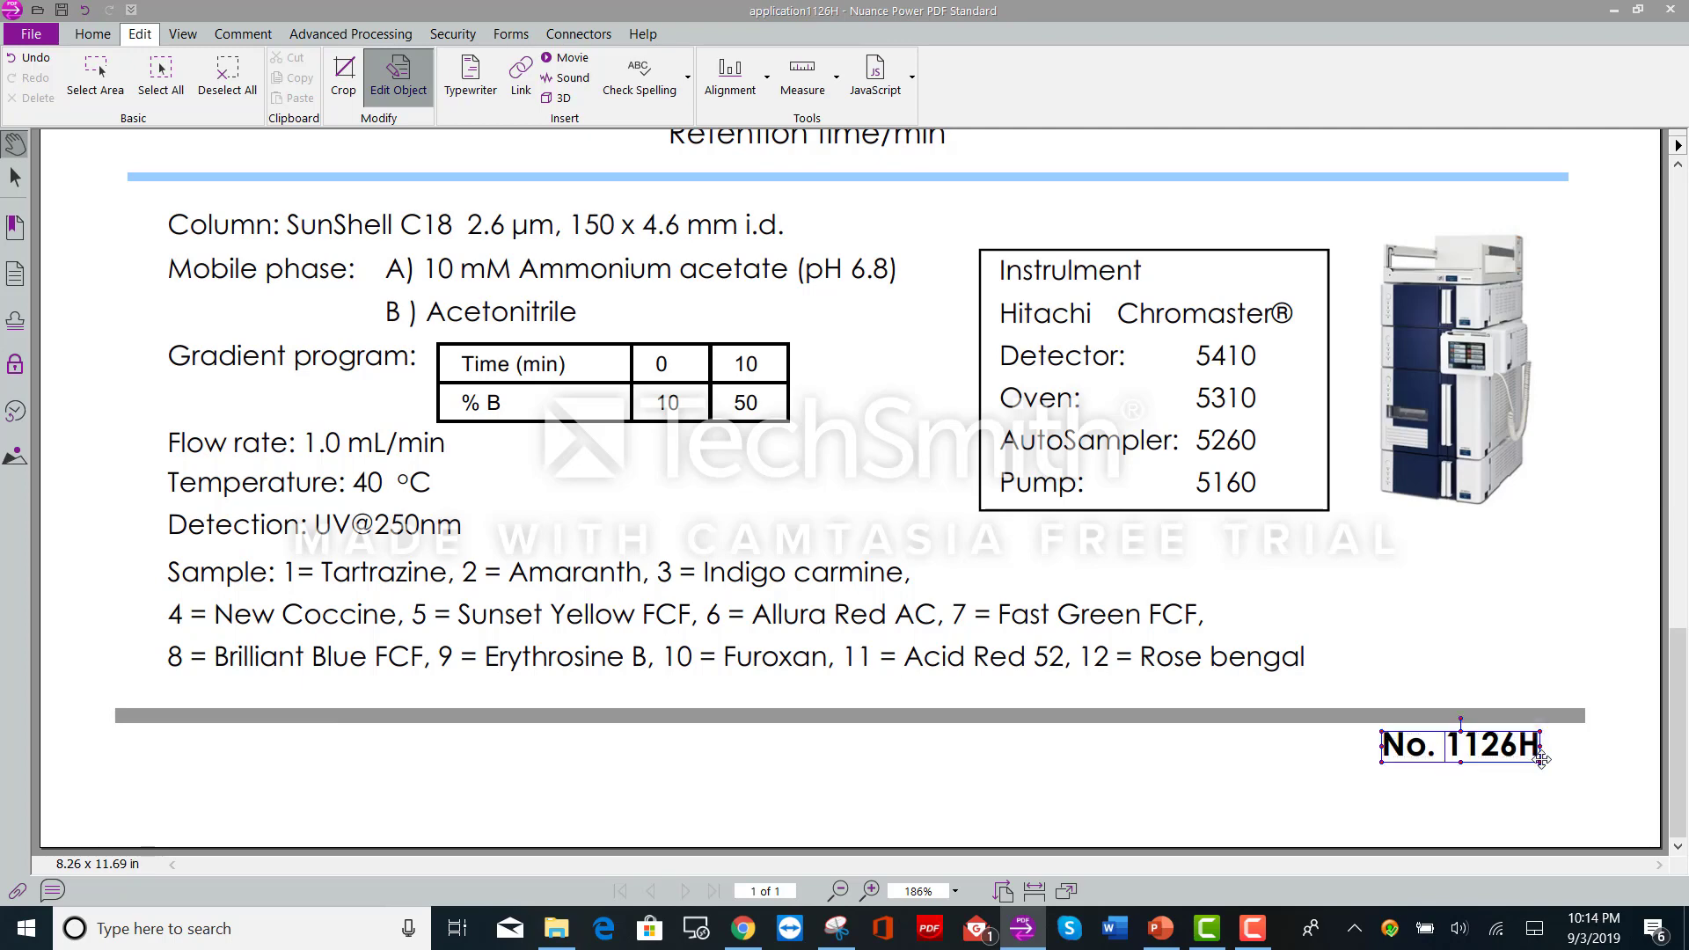
{"action": "left_click", "coordinate": [1564, 761]}
{"action": "double_click", "coordinate": [1519, 759]}
{"action": "left_click", "coordinate": [1504, 754]}
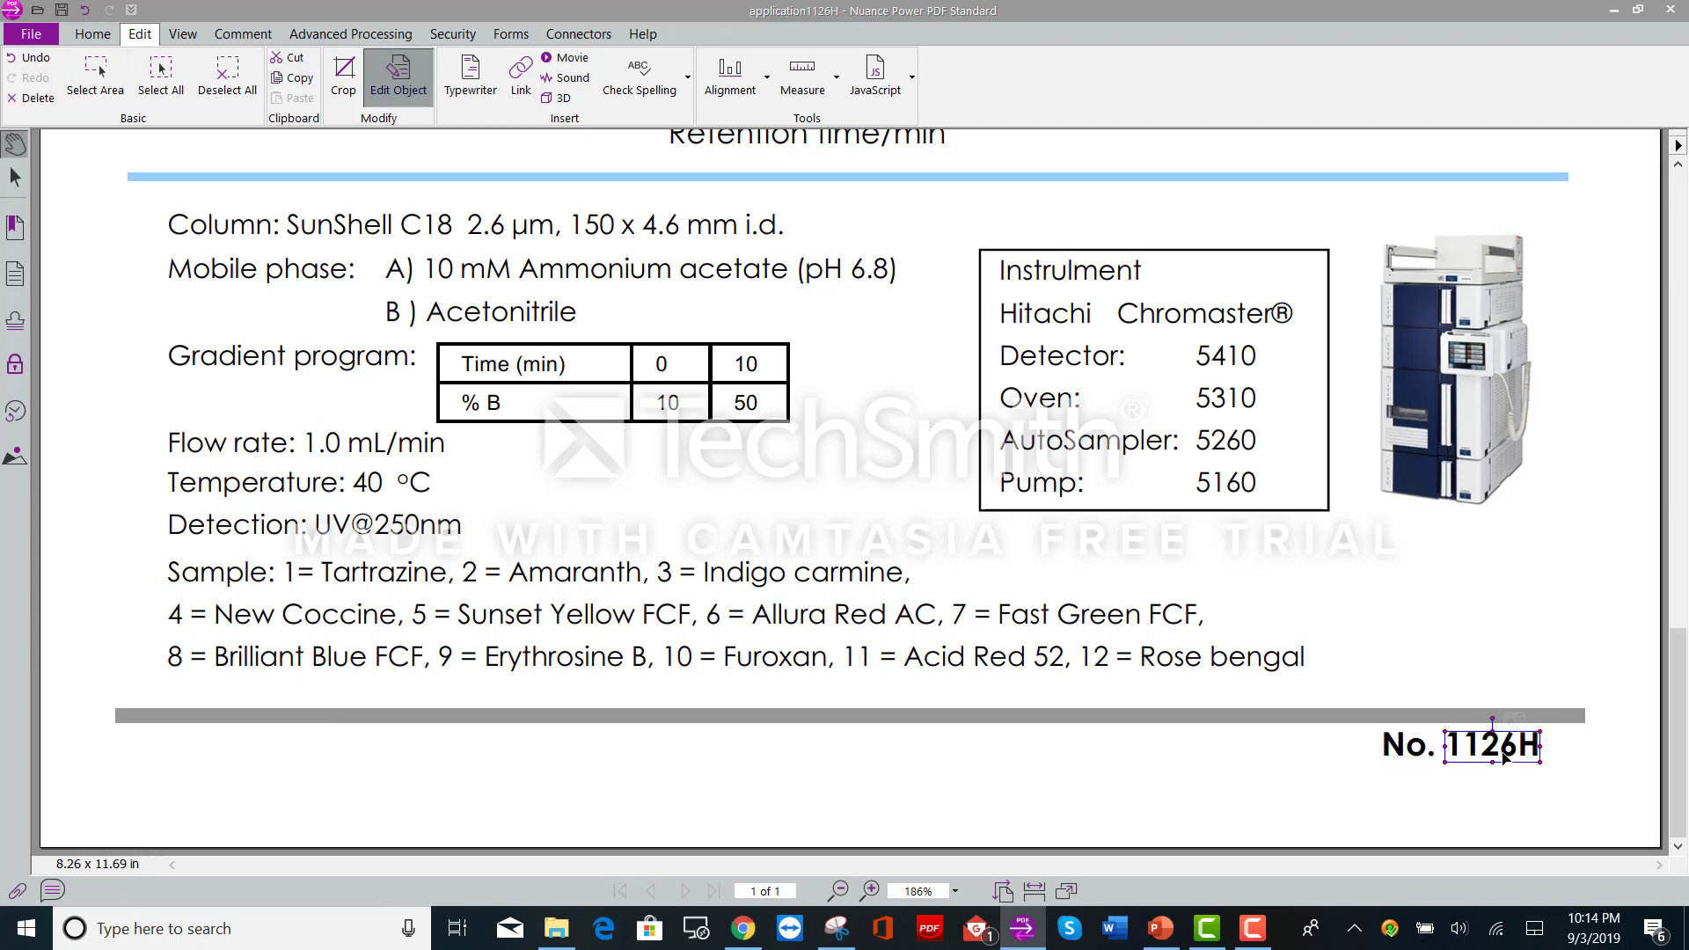
{"action": "right_click", "coordinate": [1504, 754]}
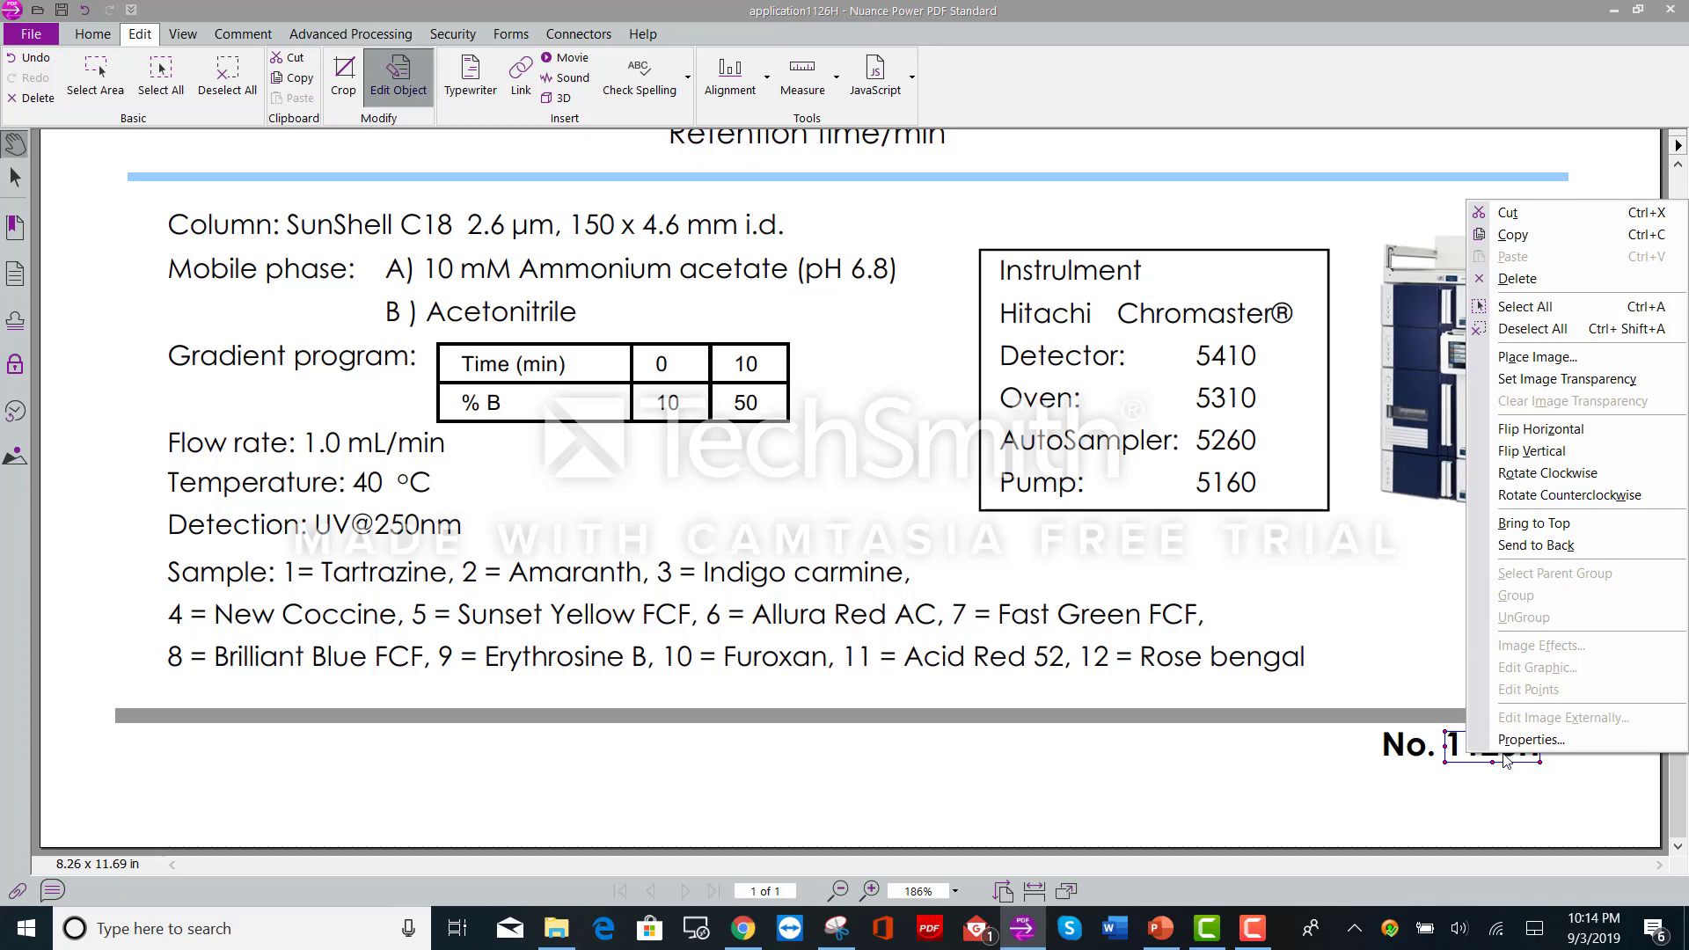
{"action": "left_click", "coordinate": [1516, 280]}
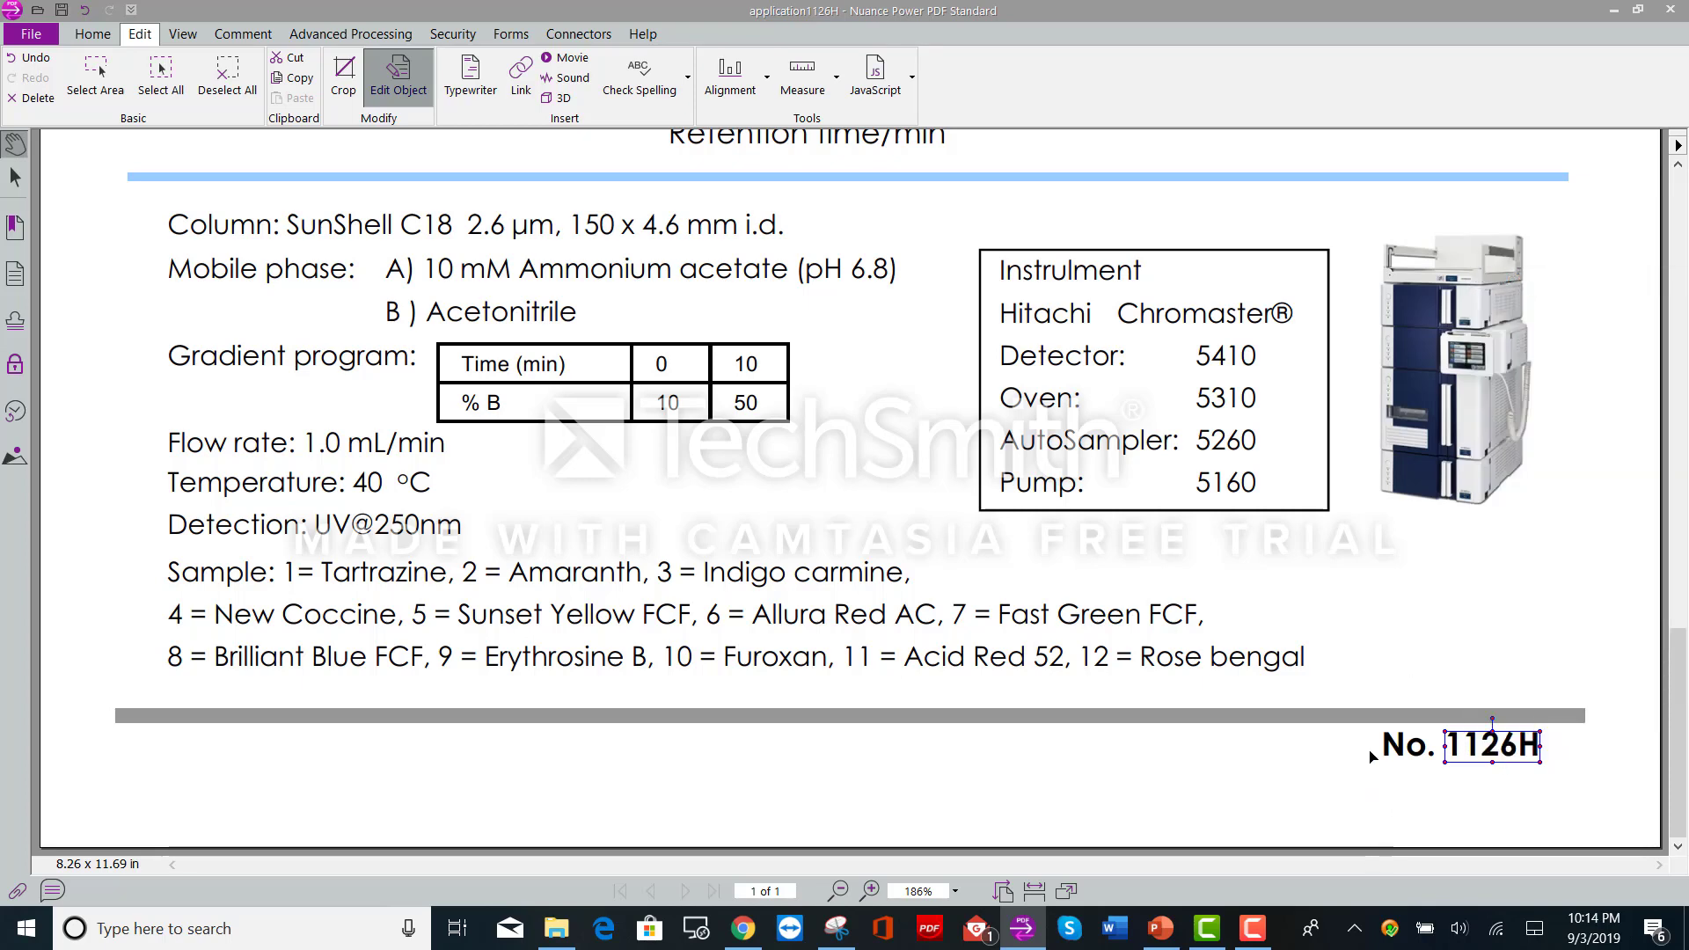
{"action": "left_click", "coordinate": [1462, 774]}
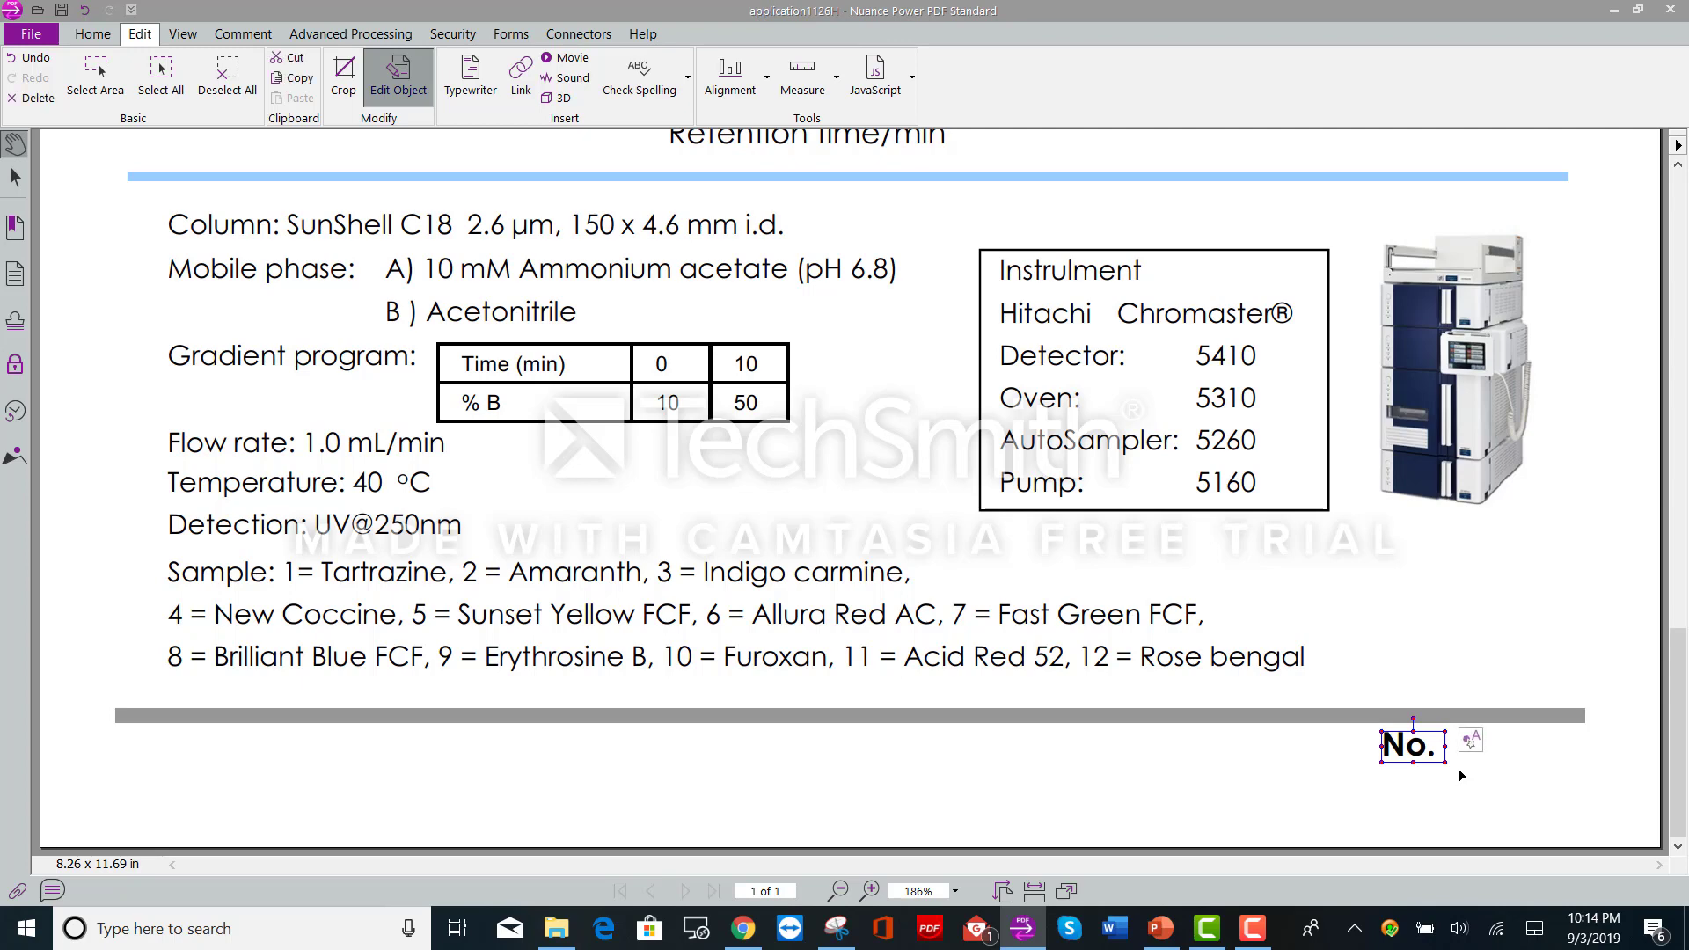
{"action": "key", "text": "Delete"}
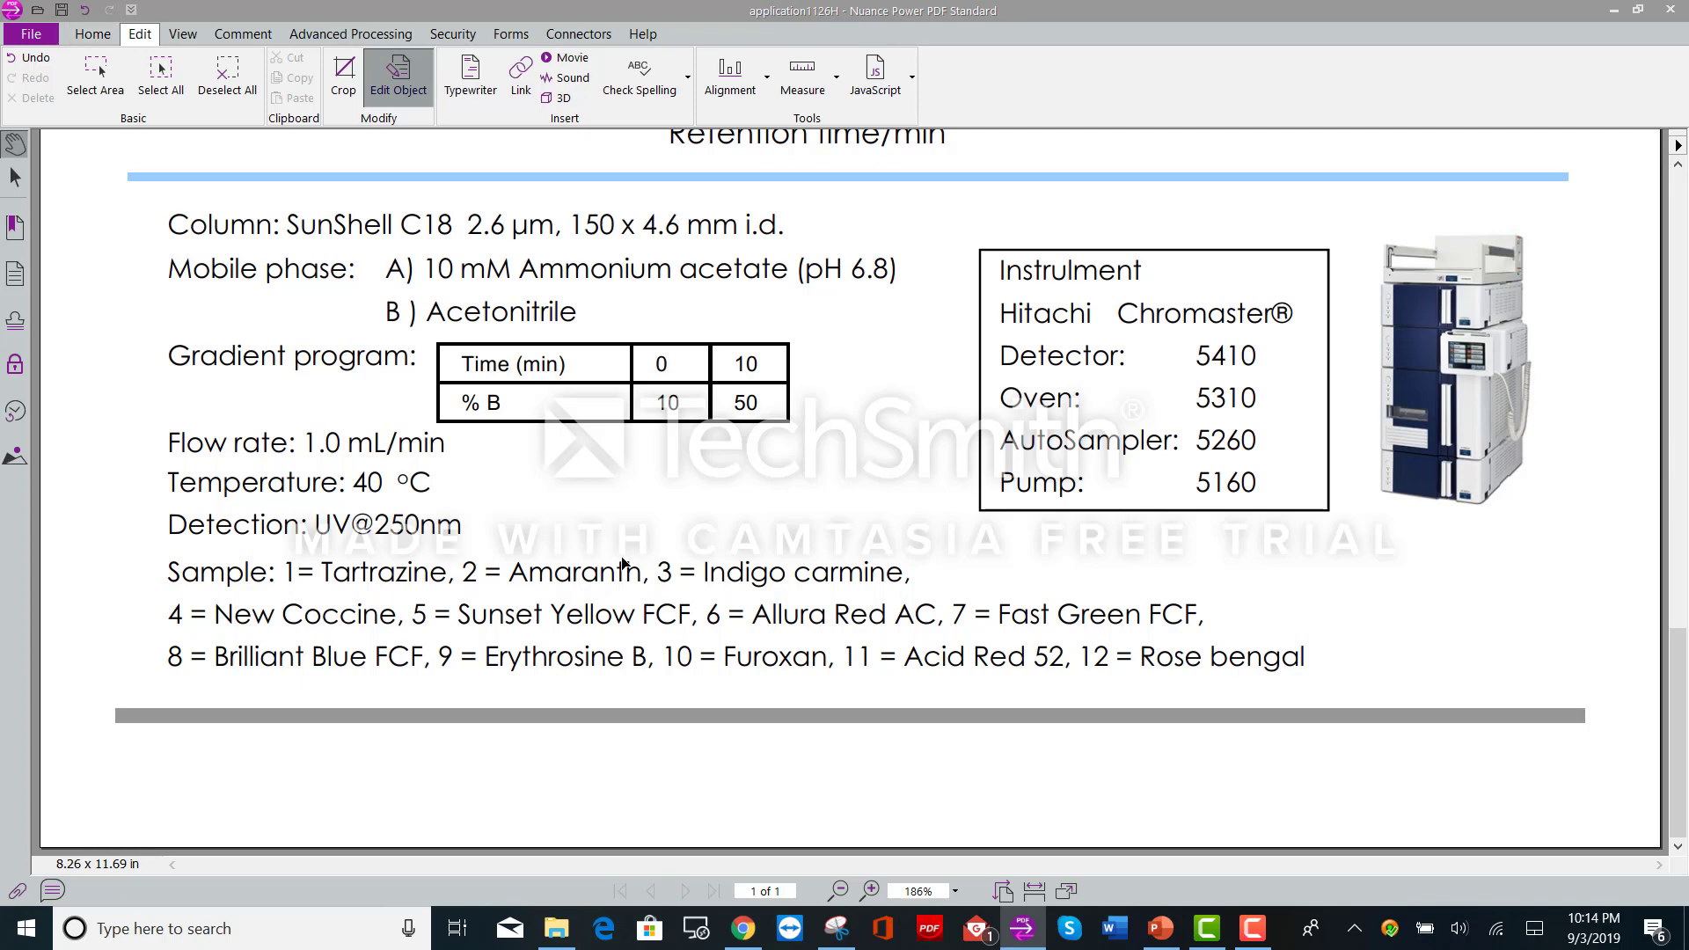
- Start placing an image in the empty footer and browse drive Z: to Admin-Marketing > Applications Logo and Datasheets
{"action": "left_click", "coordinate": [93, 35]}
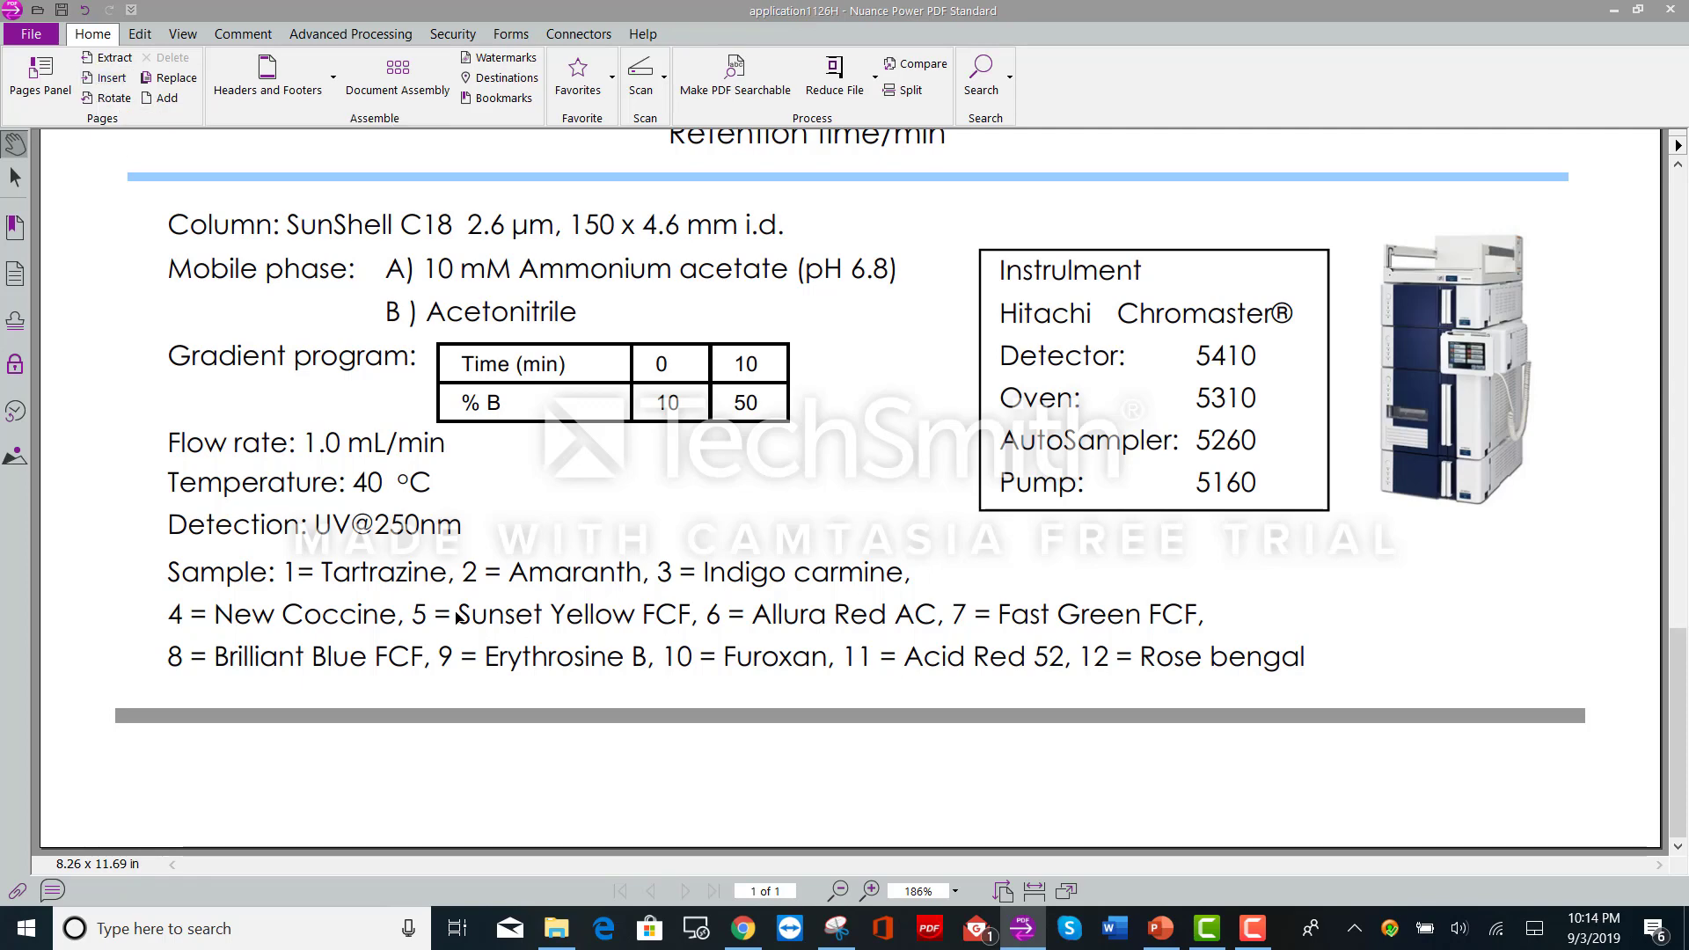
{"action": "right_click", "coordinate": [847, 778]}
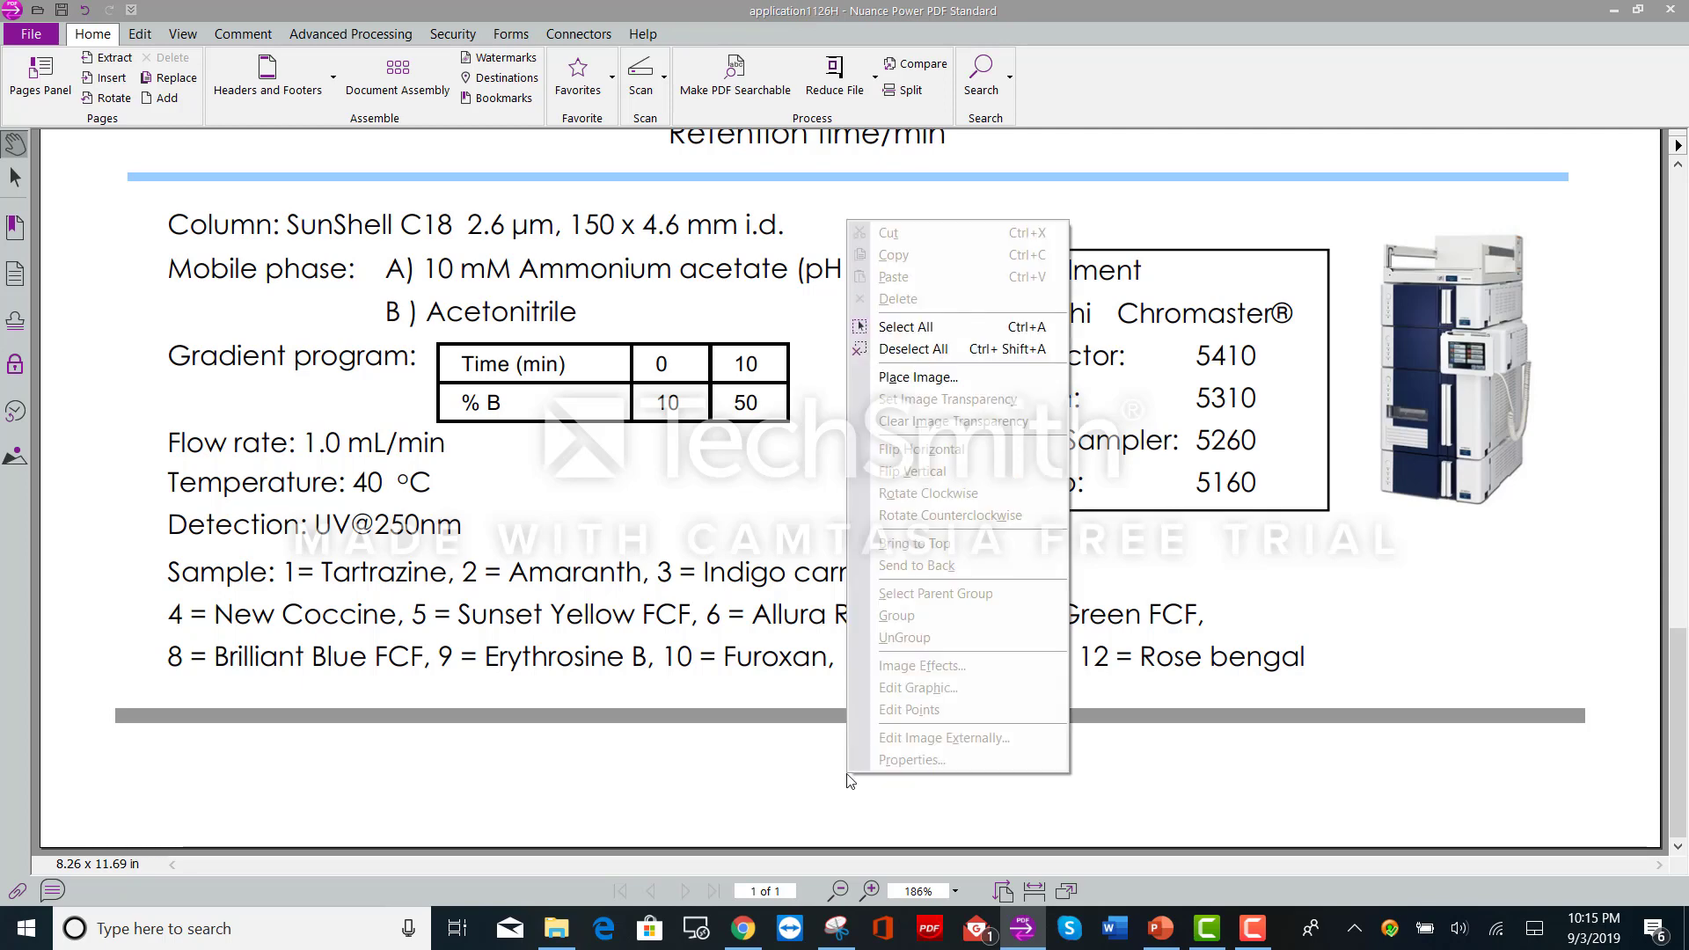
{"action": "left_click", "coordinate": [740, 774]}
{"action": "right_click", "coordinate": [789, 797]}
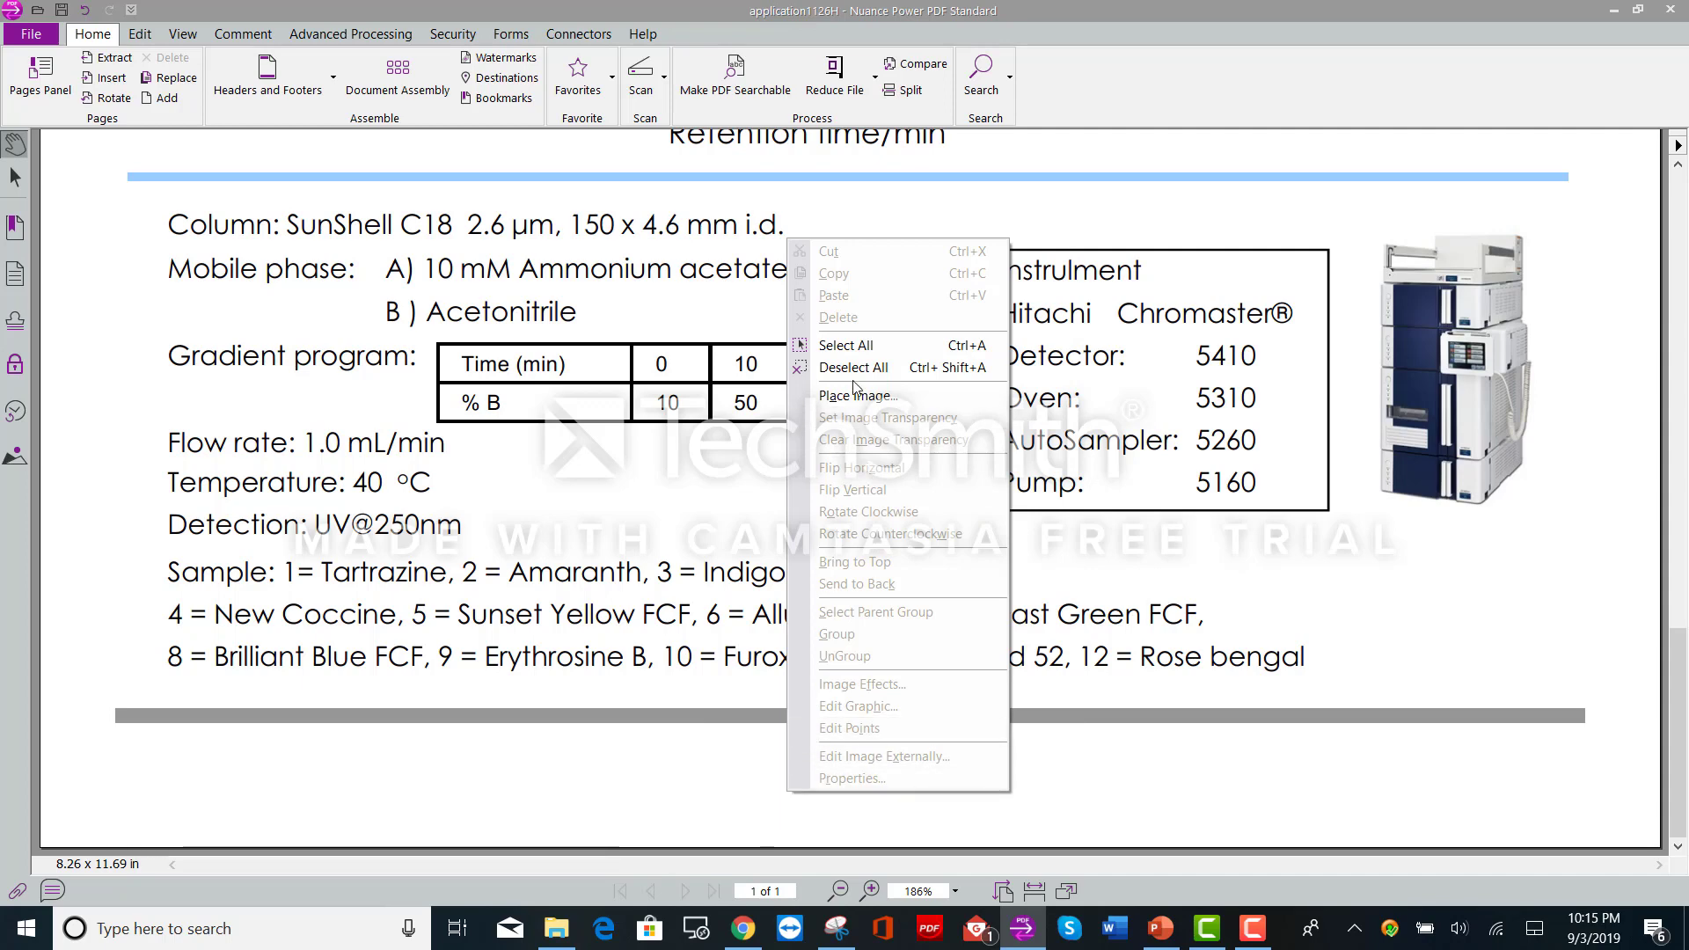
{"action": "left_click", "coordinate": [899, 399]}
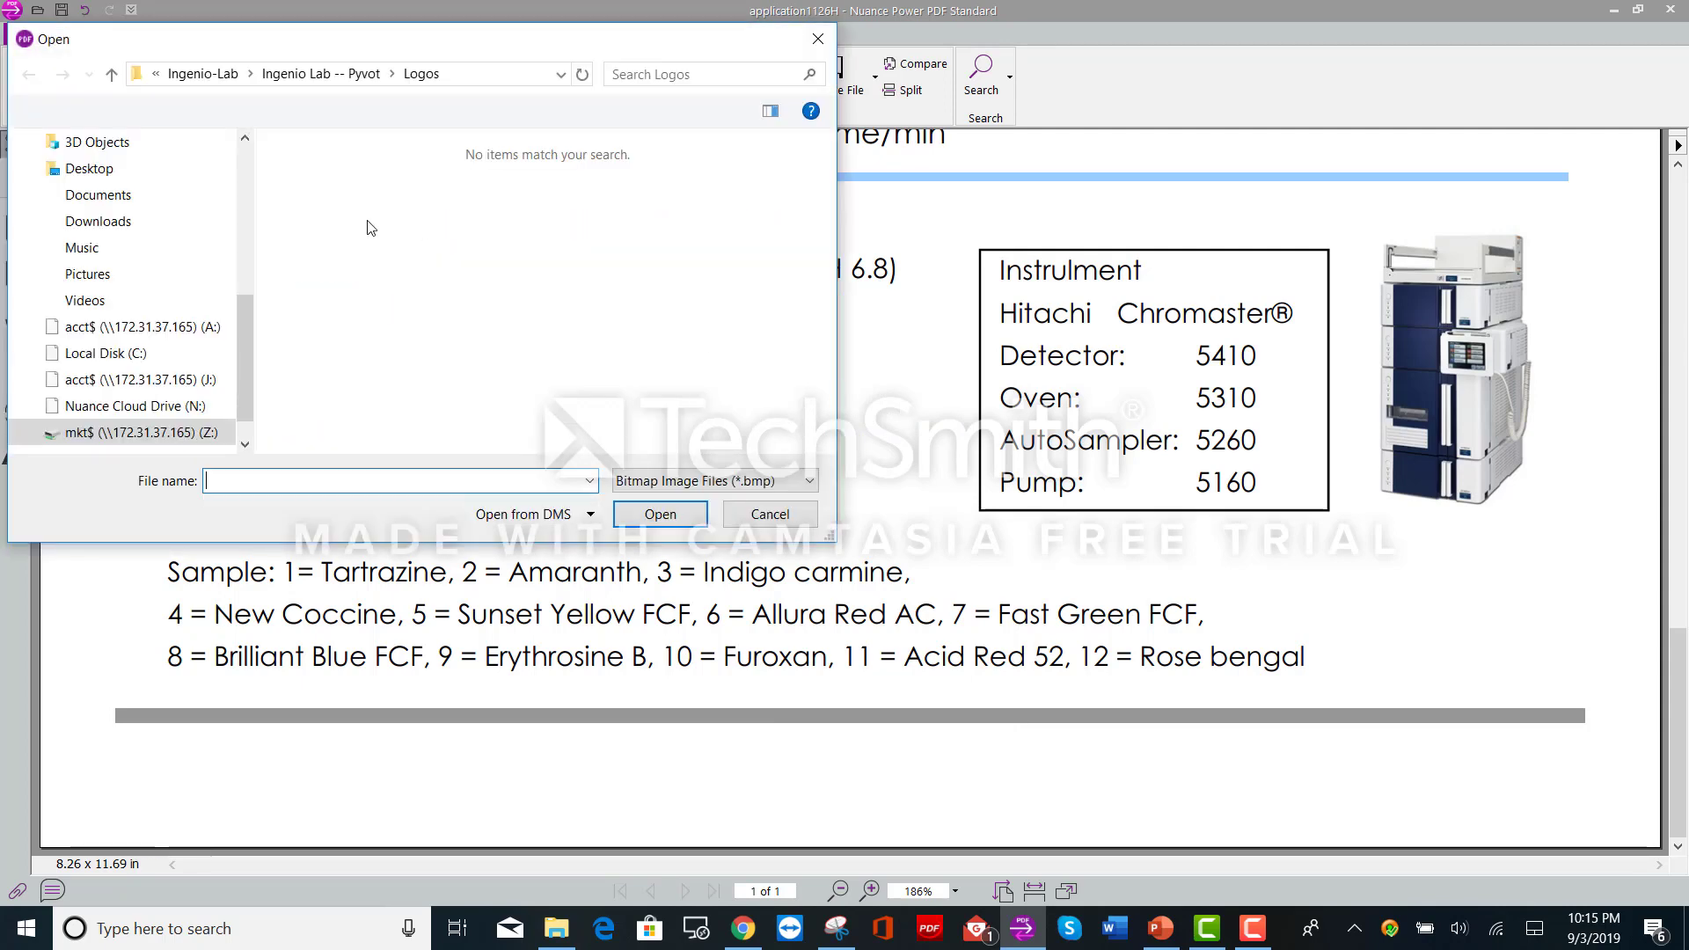
{"action": "left_click", "coordinate": [211, 435]}
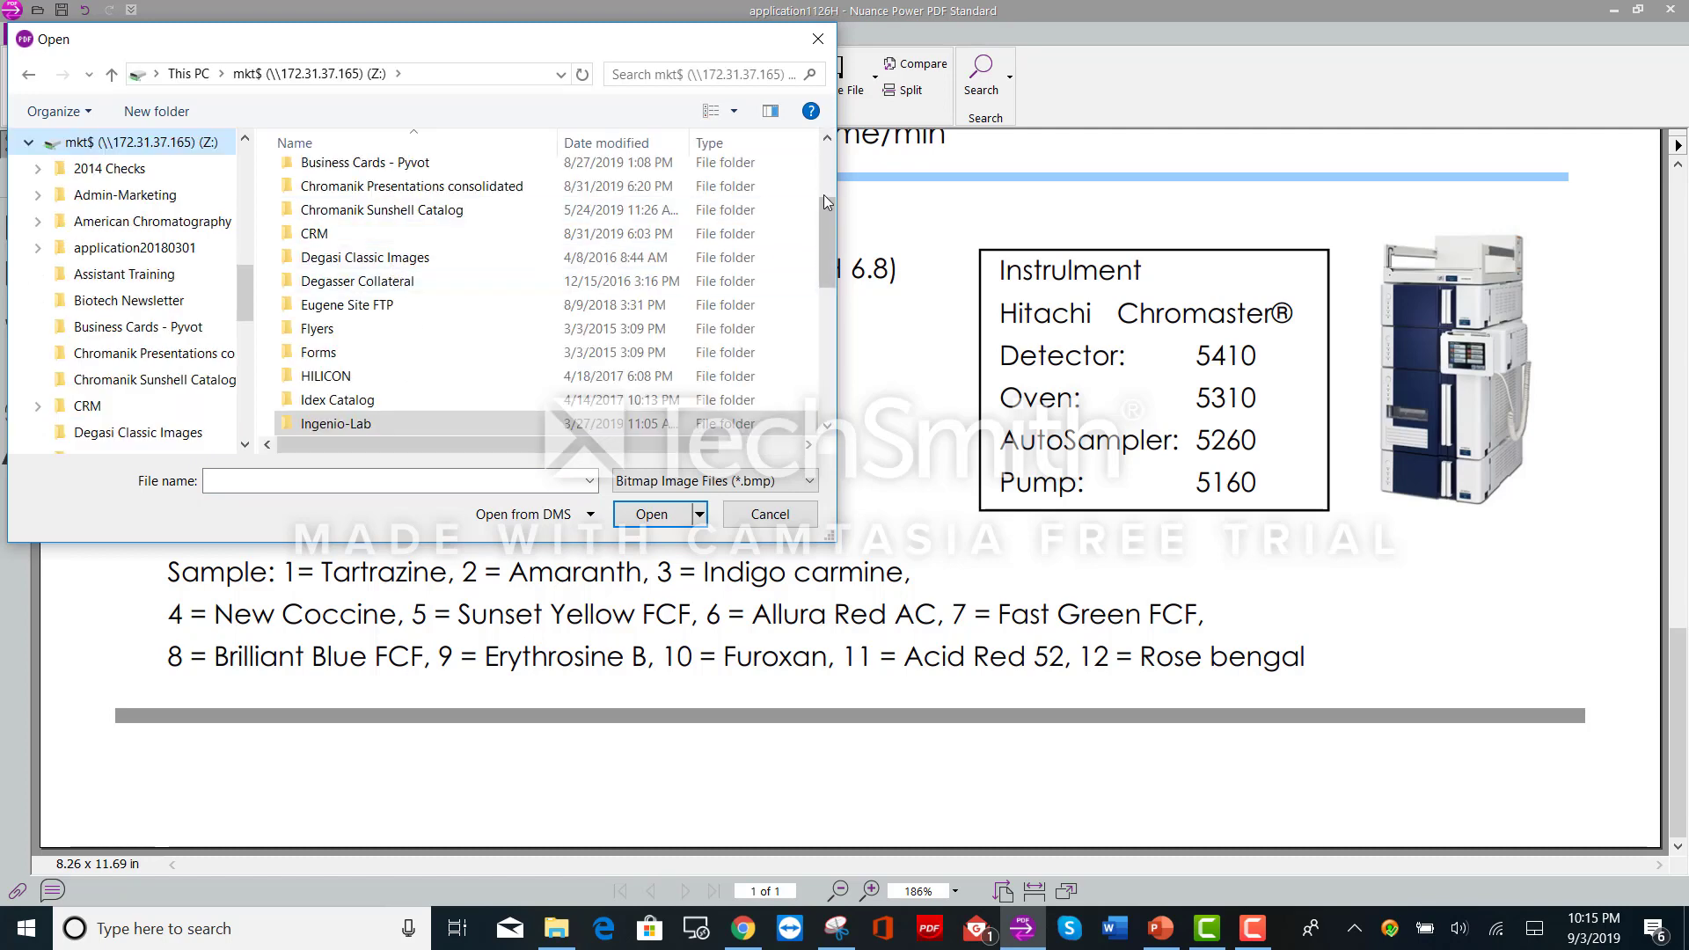
{"action": "left_click_drag", "start_coordinate": [827, 226], "coordinate": [835, 141]}
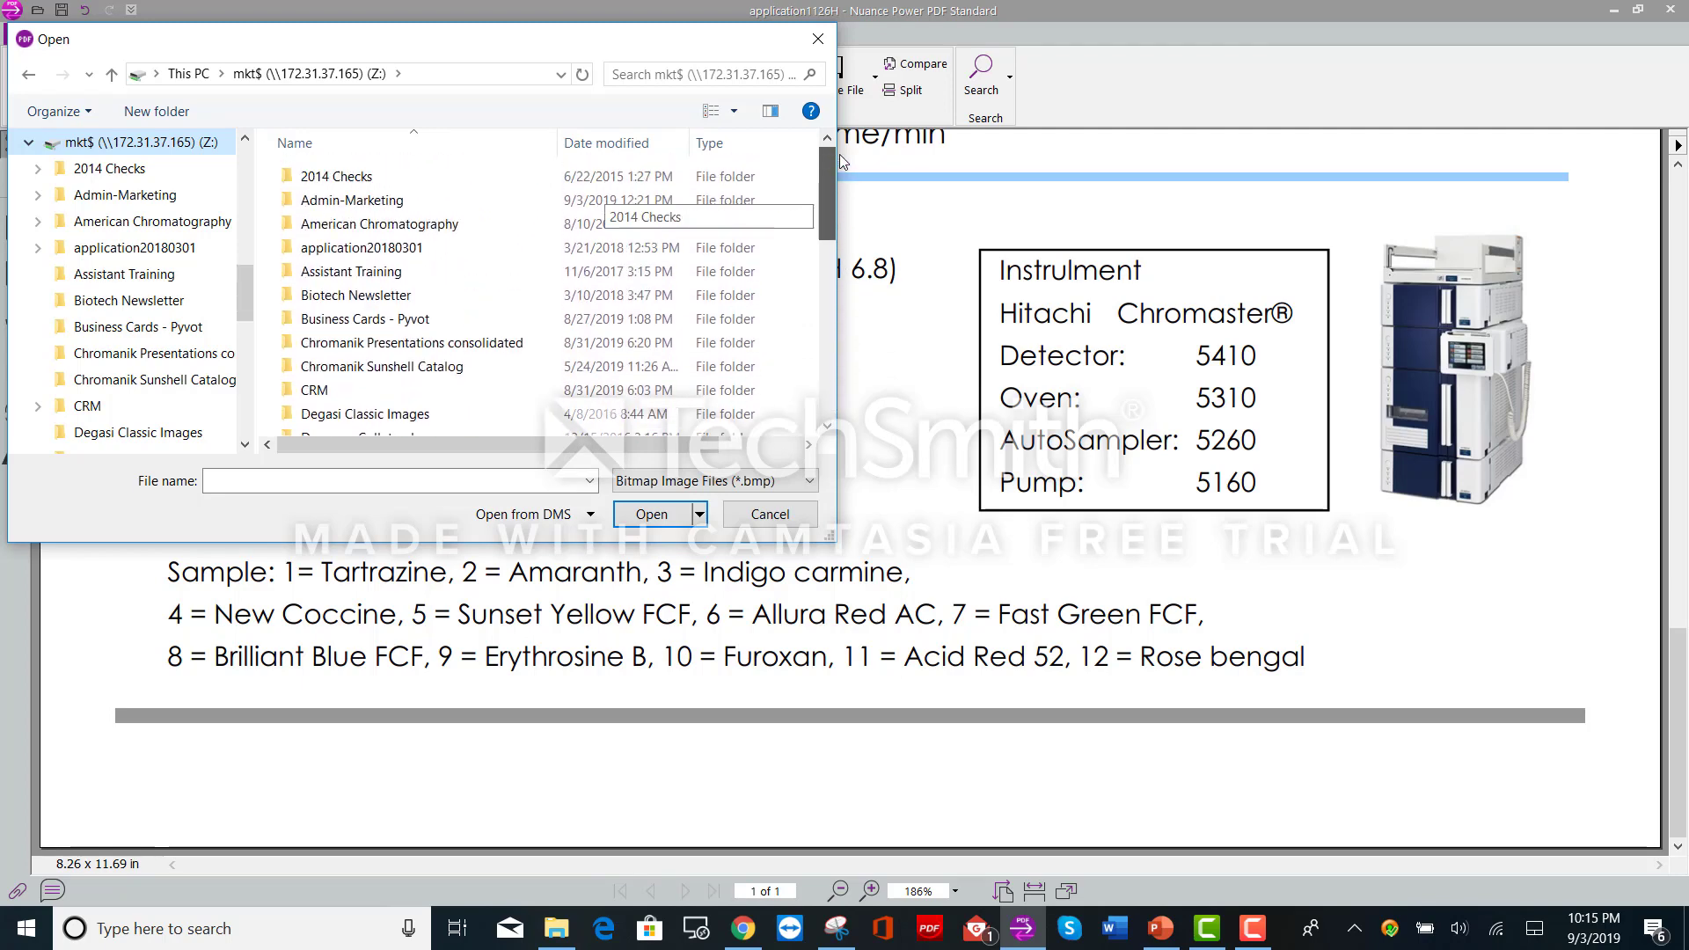
{"action": "double_click", "coordinate": [410, 202]}
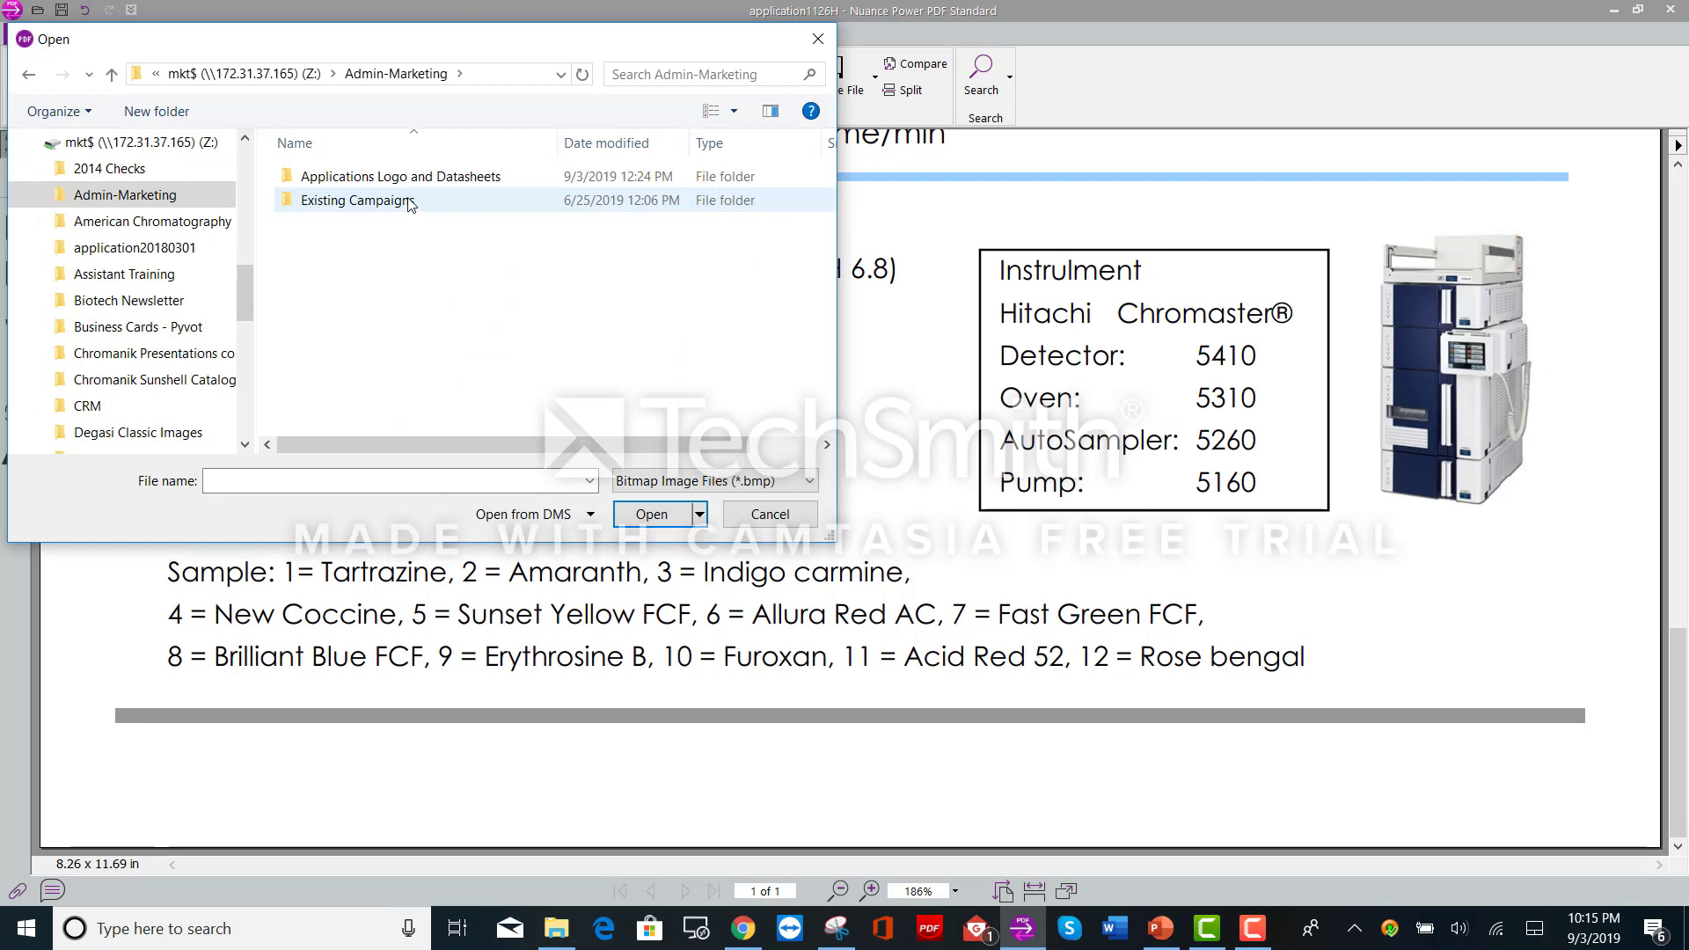
{"action": "left_click", "coordinate": [405, 187]}
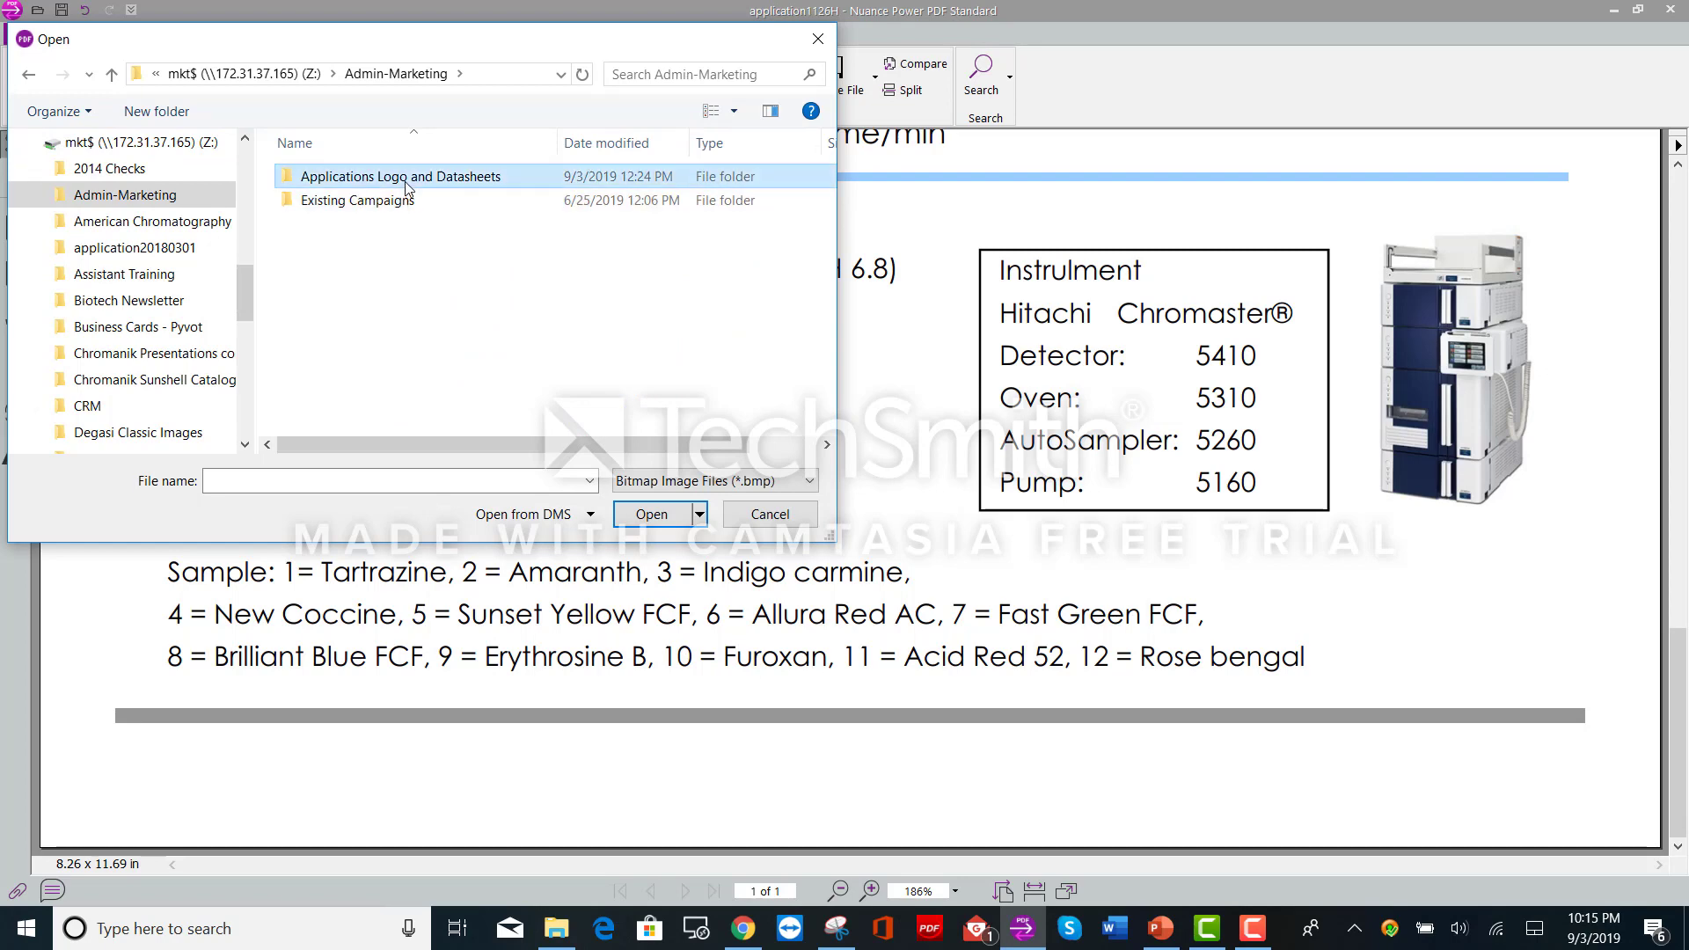
{"action": "double_click", "coordinate": [405, 181]}
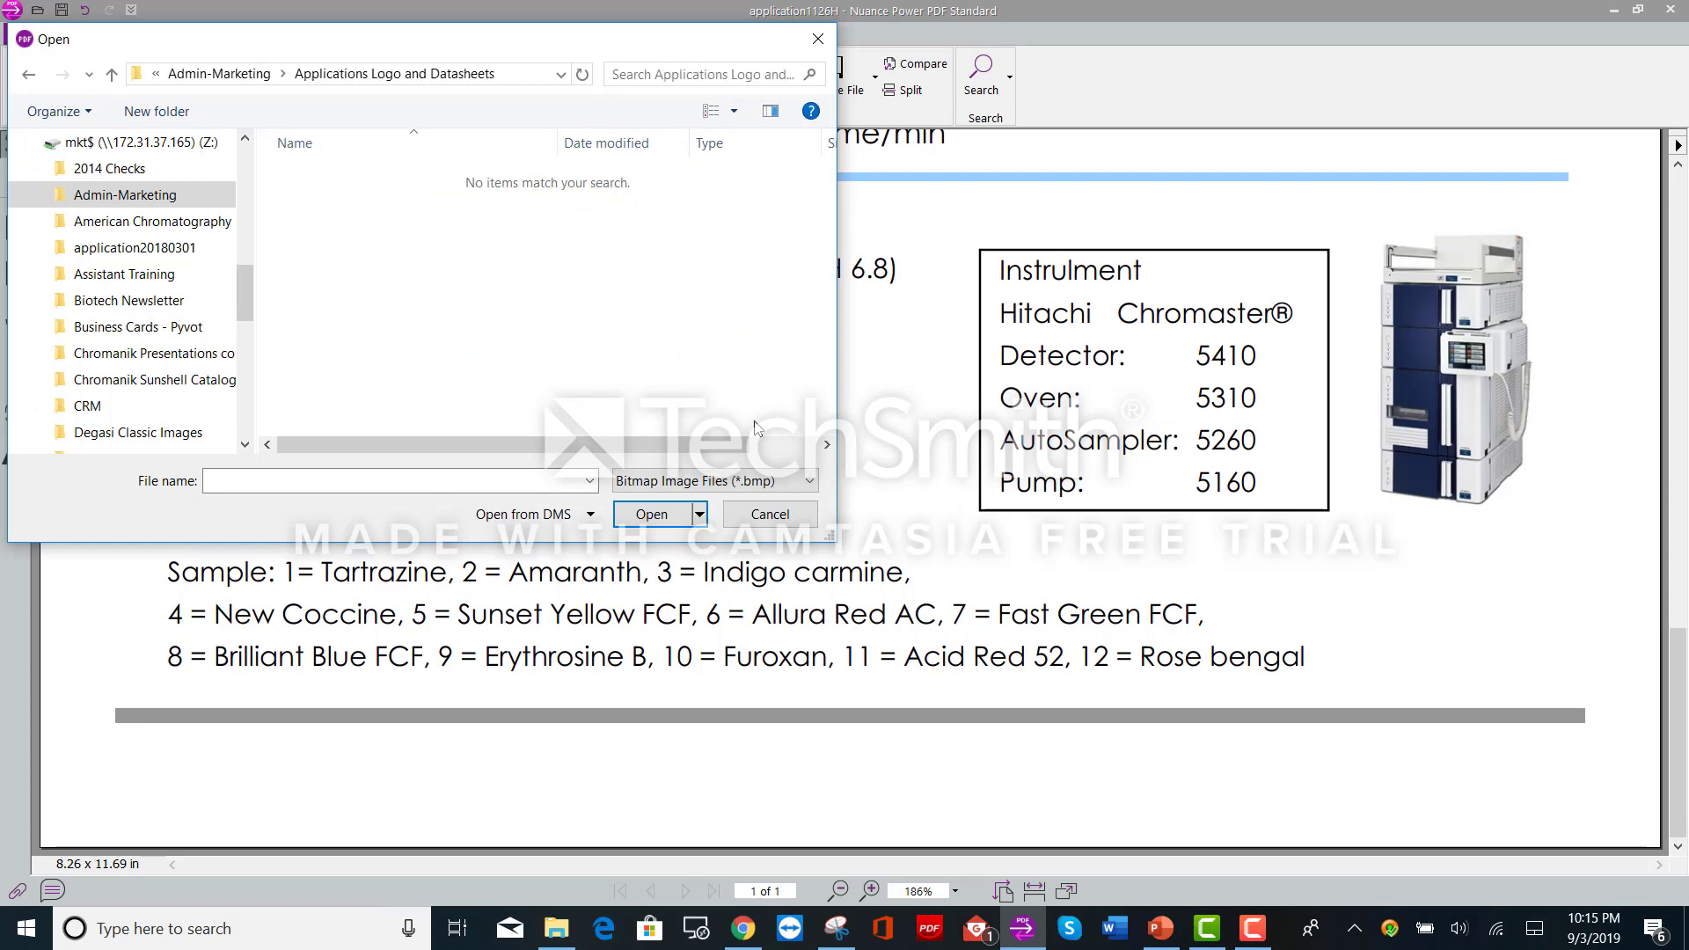
- Show all file types and place the "LOGO for Datasheets" image on the page
{"action": "left_click", "coordinate": [809, 481]}
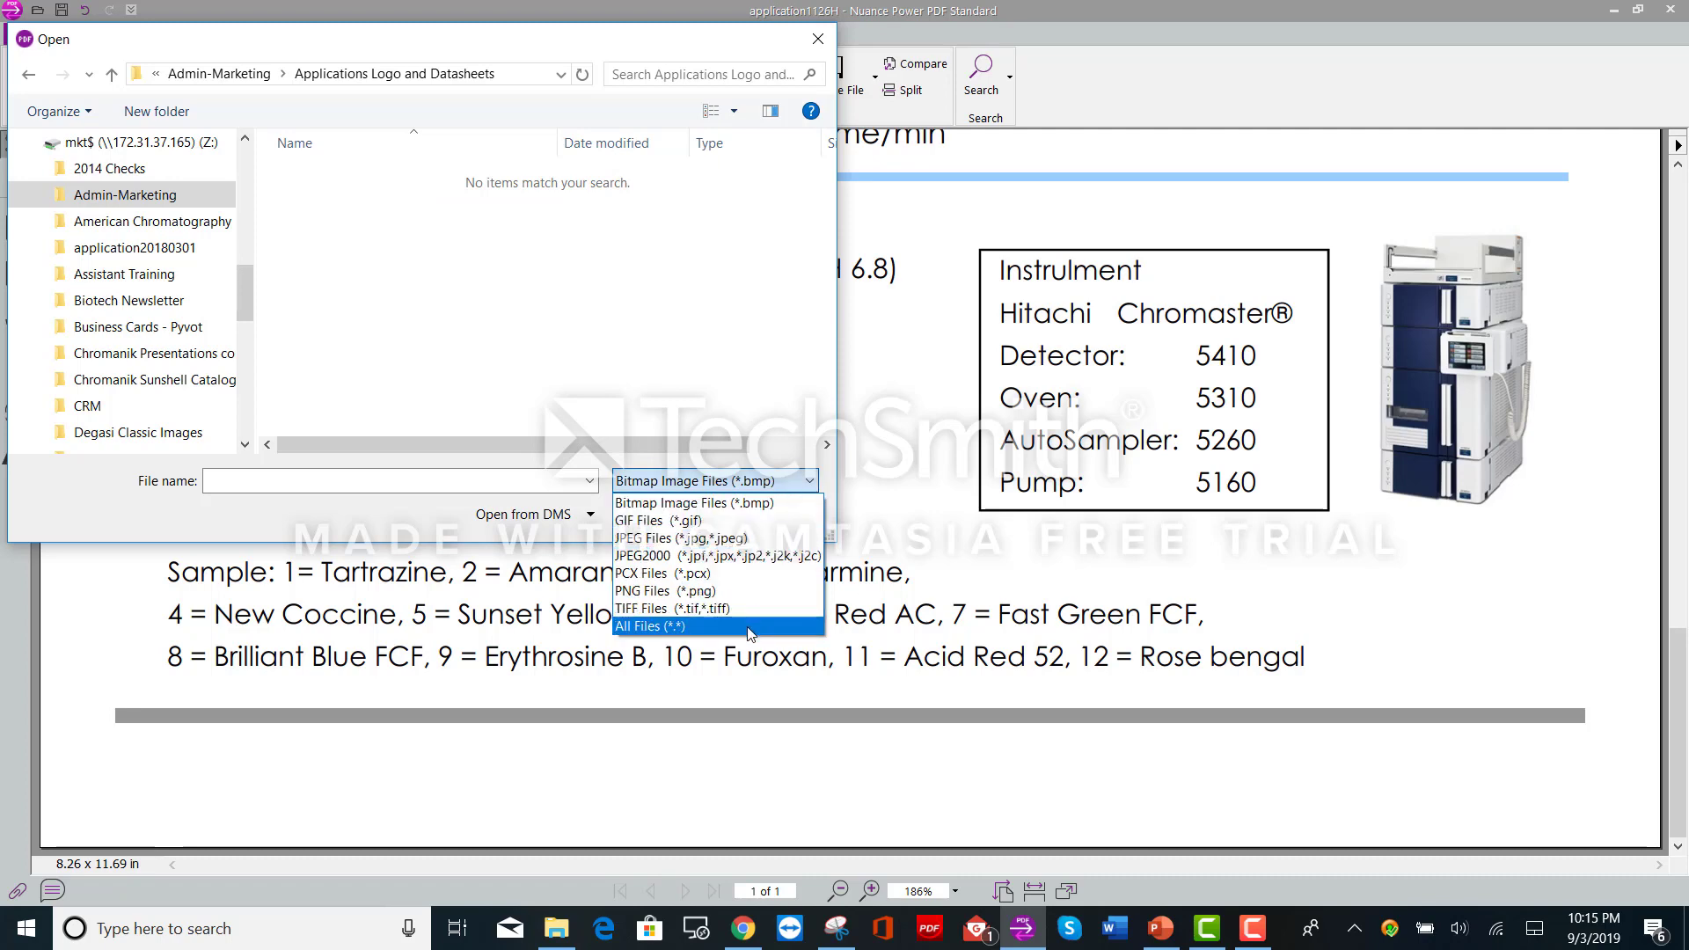
{"action": "left_click", "coordinate": [695, 626]}
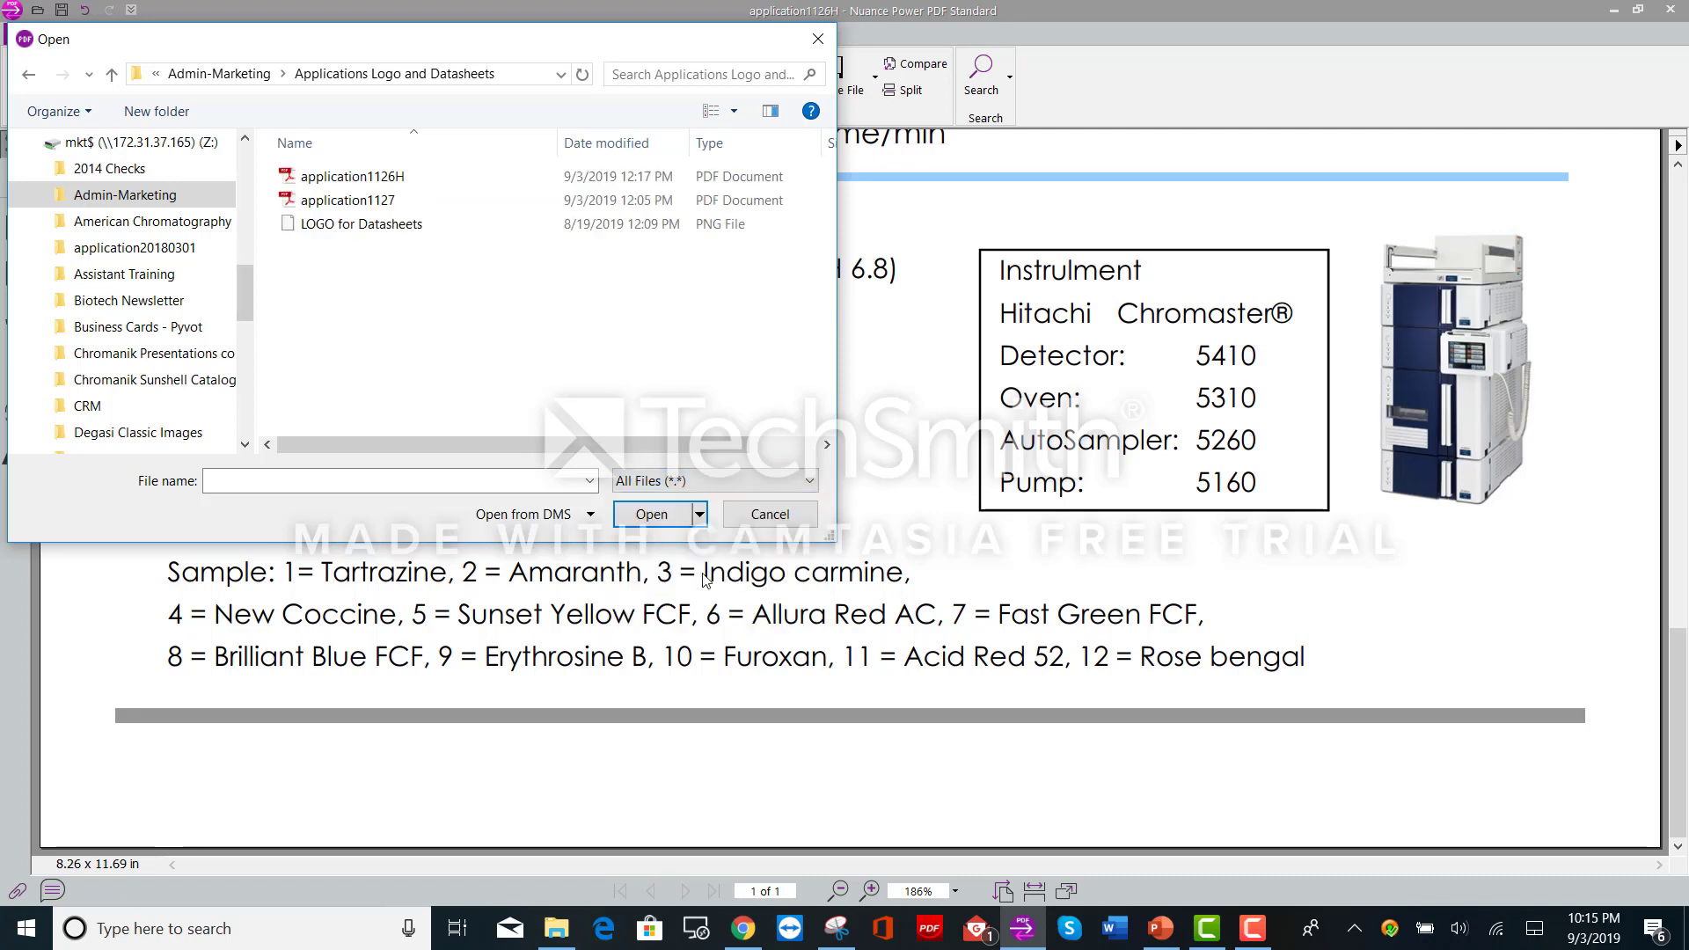
{"action": "left_click", "coordinate": [376, 227]}
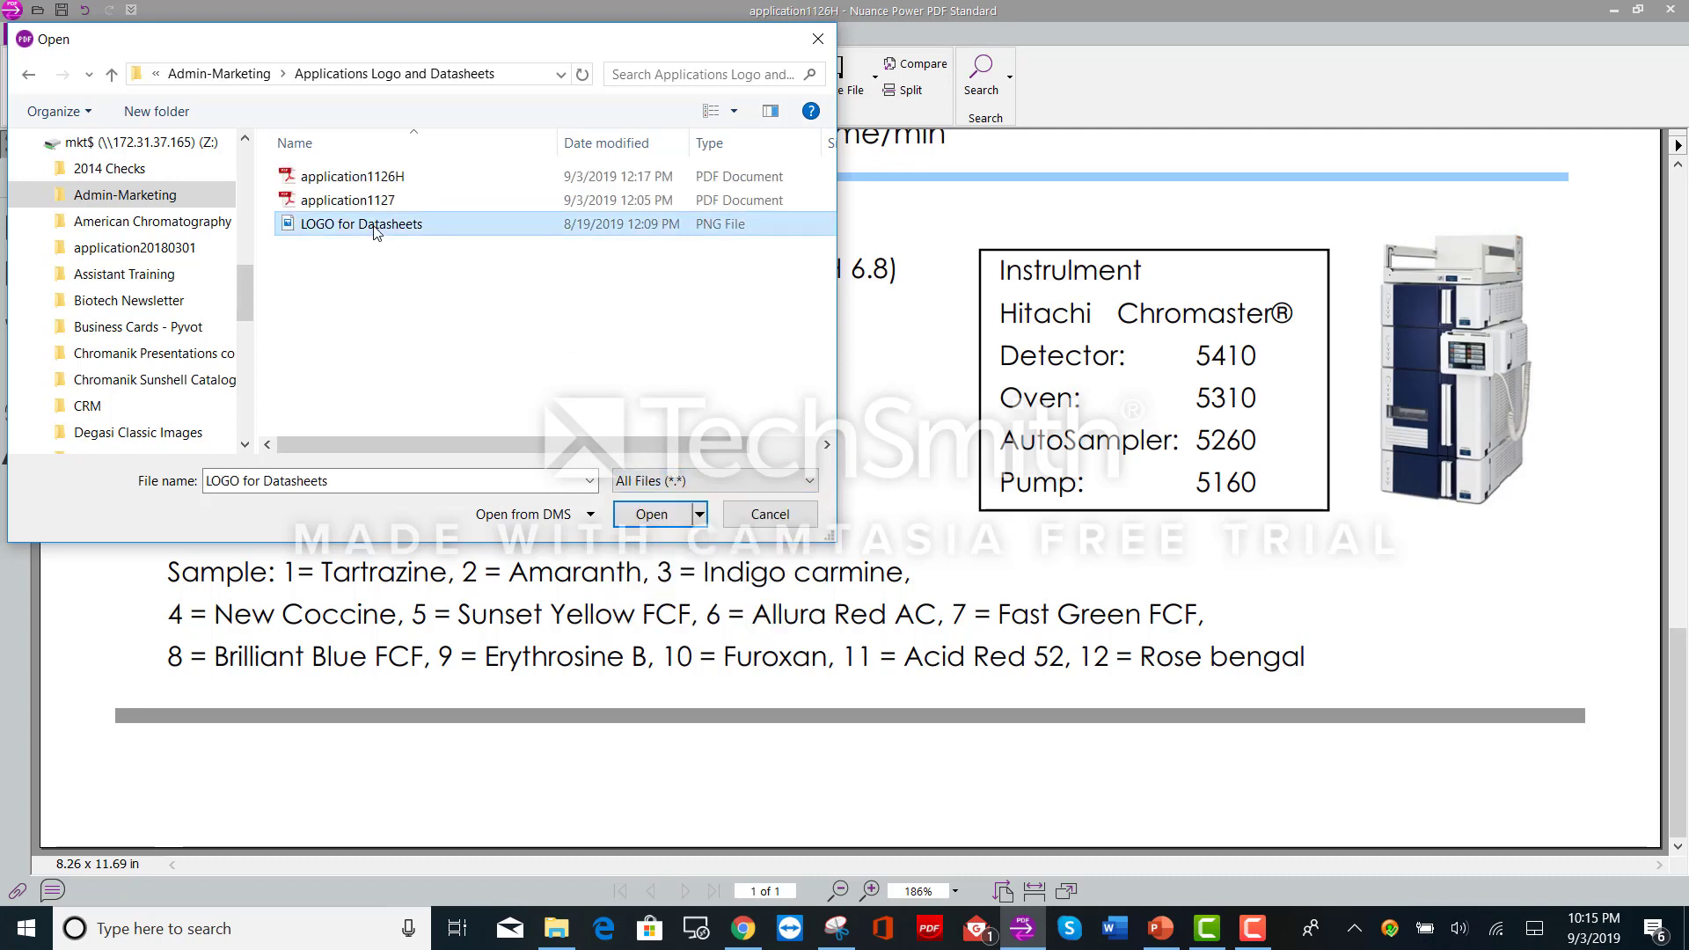
{"action": "double_click", "coordinate": [376, 227]}
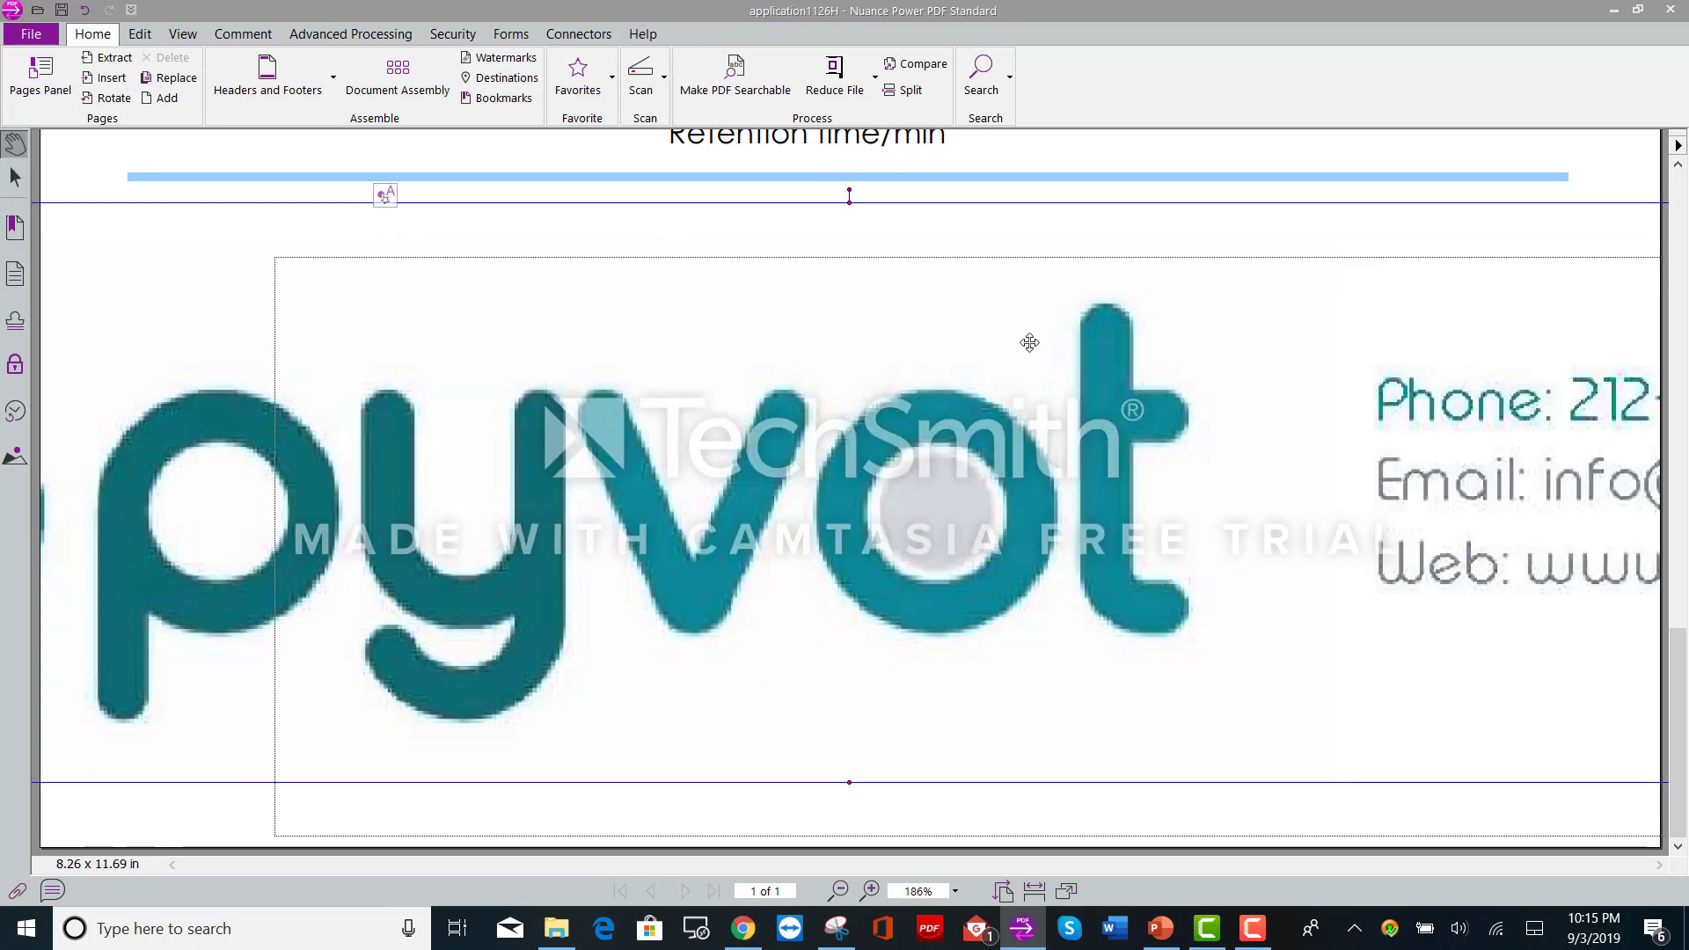
- Shrink and narrow the oversized pyvot logo, aligning its left edge with the page's text margin
{"action": "left_click_drag", "start_coordinate": [1029, 343], "coordinate": [1029, 343]}
{"action": "left_click_drag", "start_coordinate": [372, 371], "coordinate": [791, 364]}
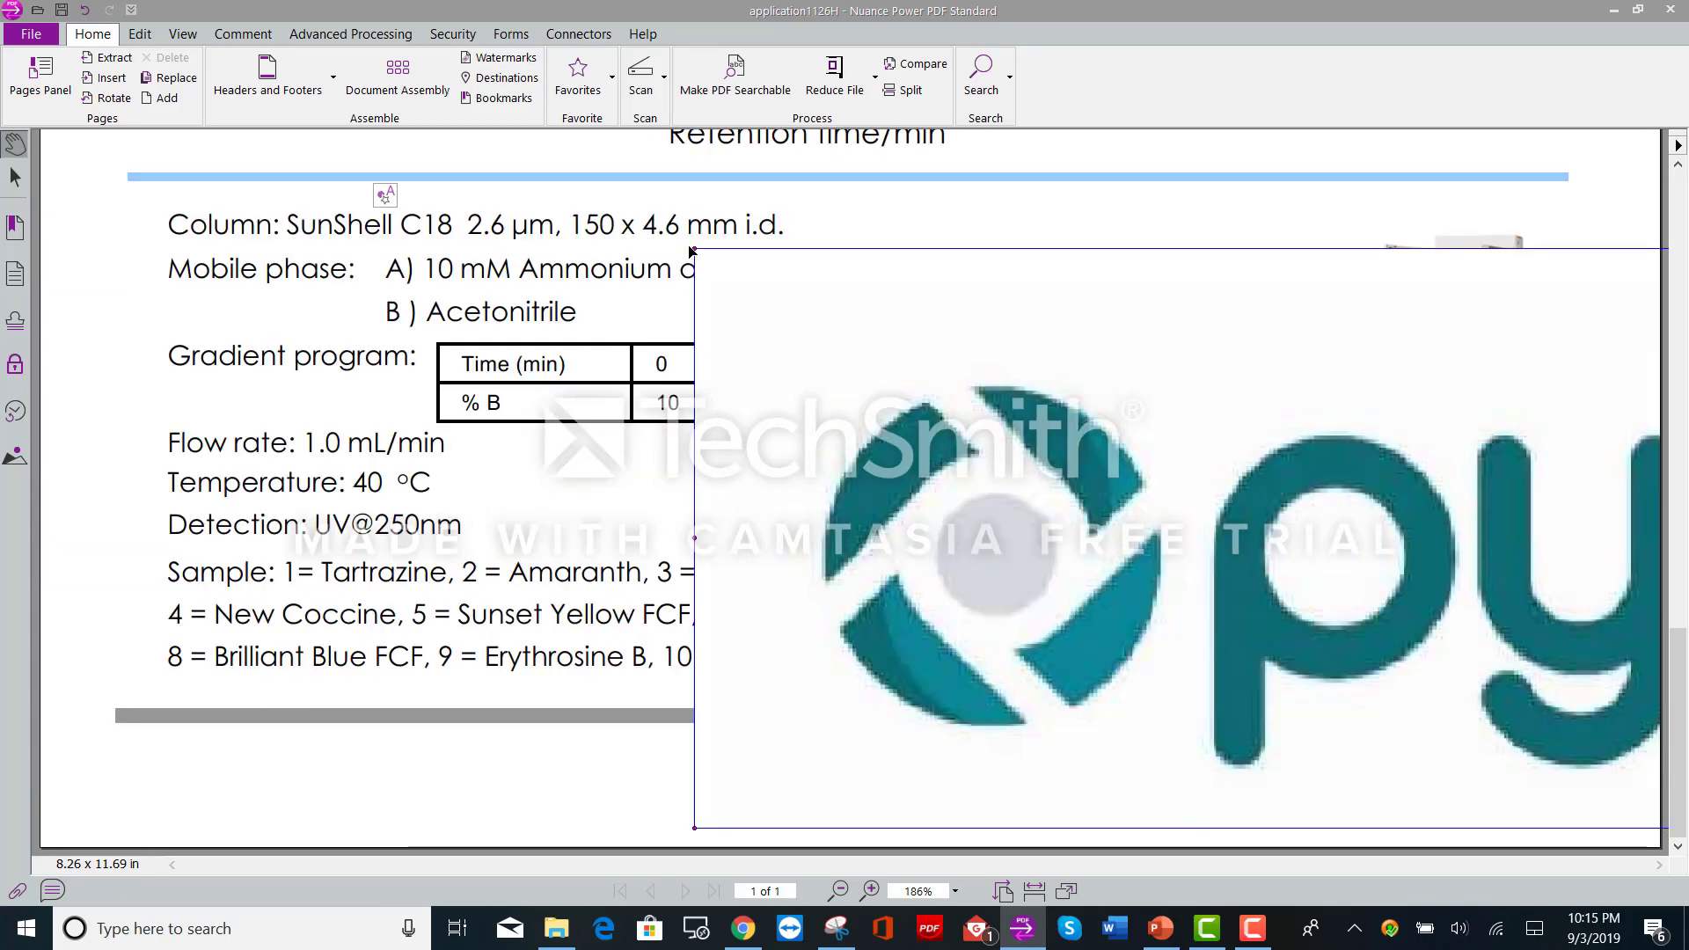
{"action": "left_click_drag", "start_coordinate": [694, 248], "coordinate": [1408, 504]}
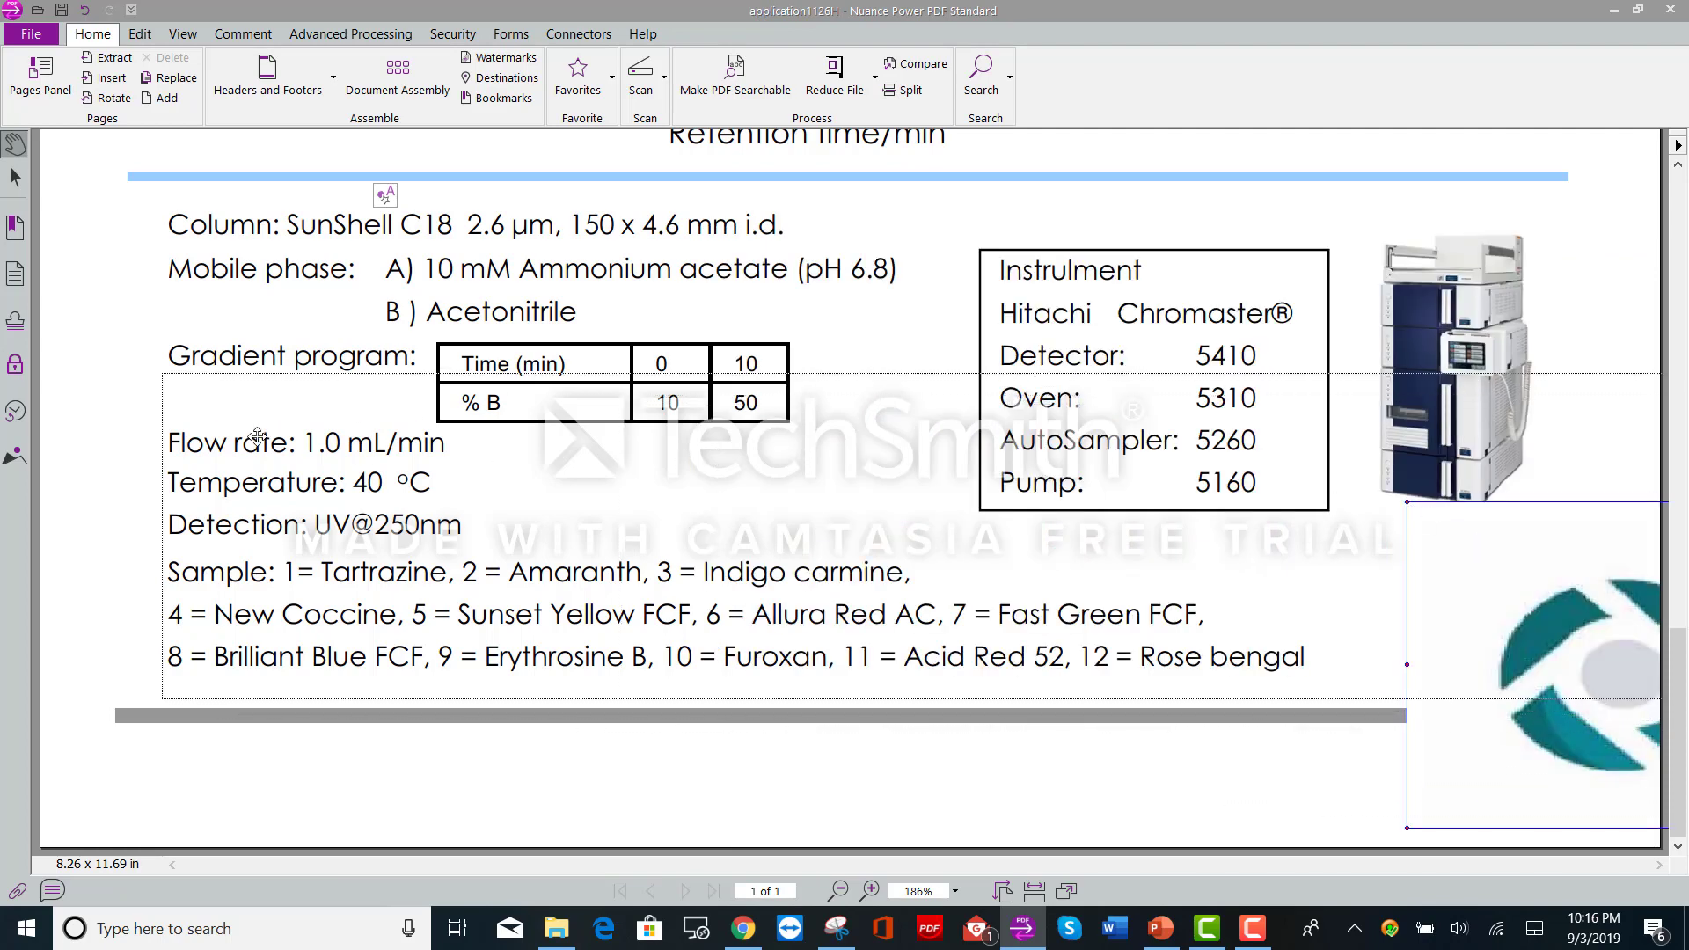
{"action": "key", "text": "ctrl+z"}
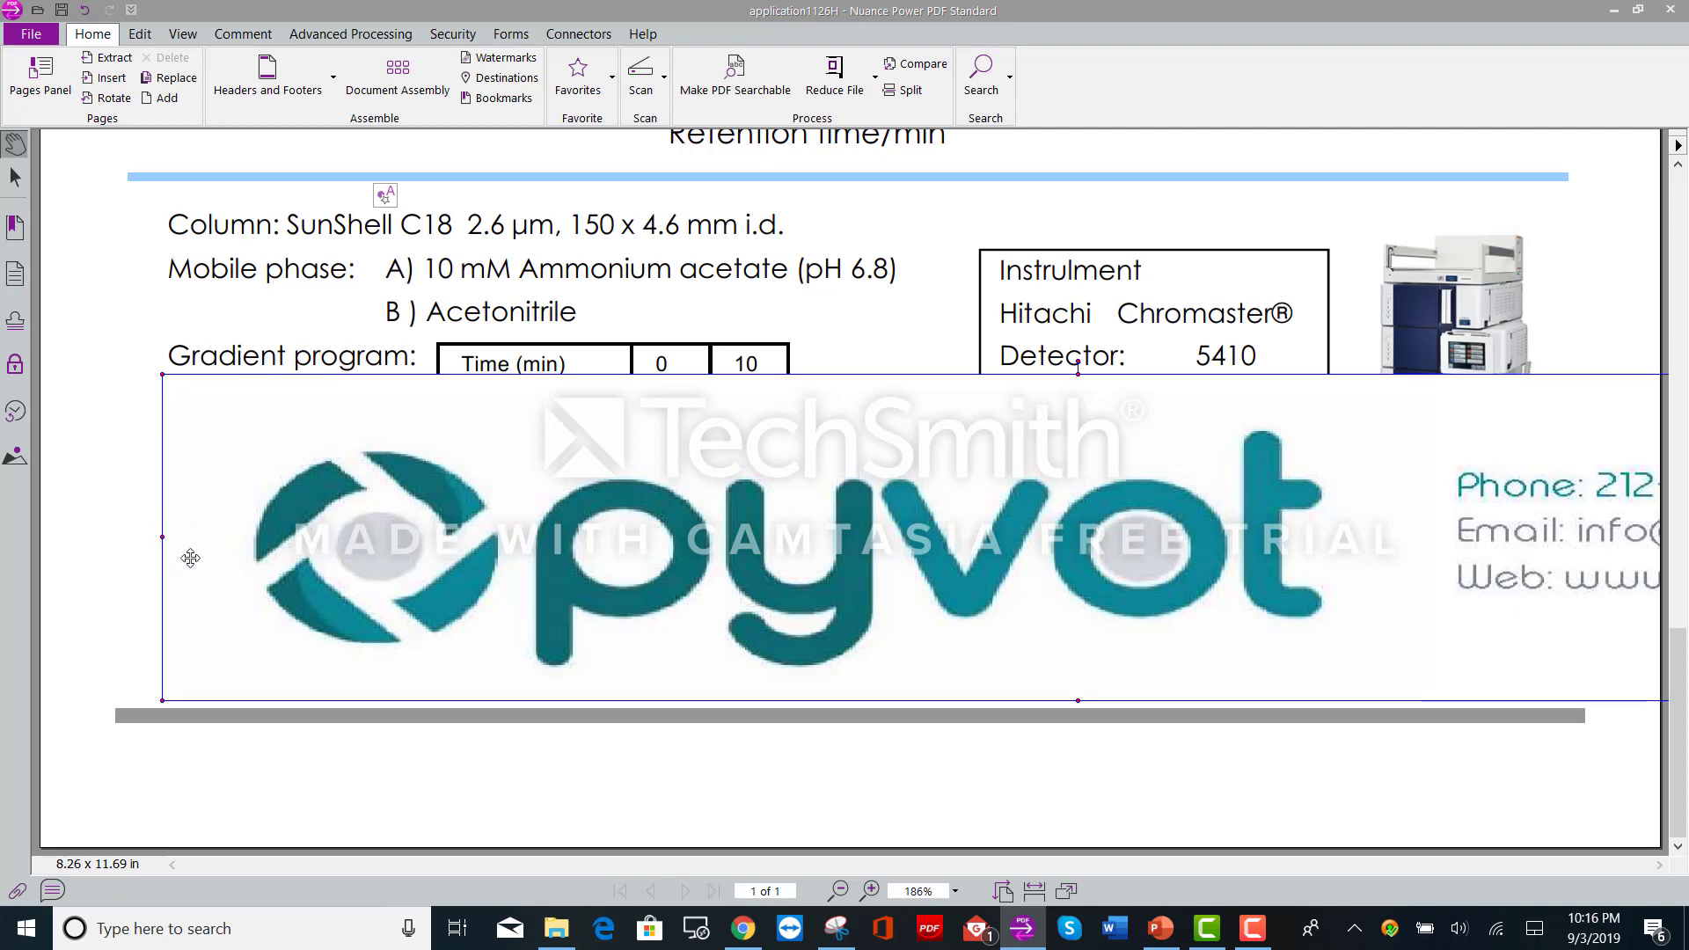
{"action": "left_click_drag", "start_coordinate": [161, 535], "coordinate": [401, 534]}
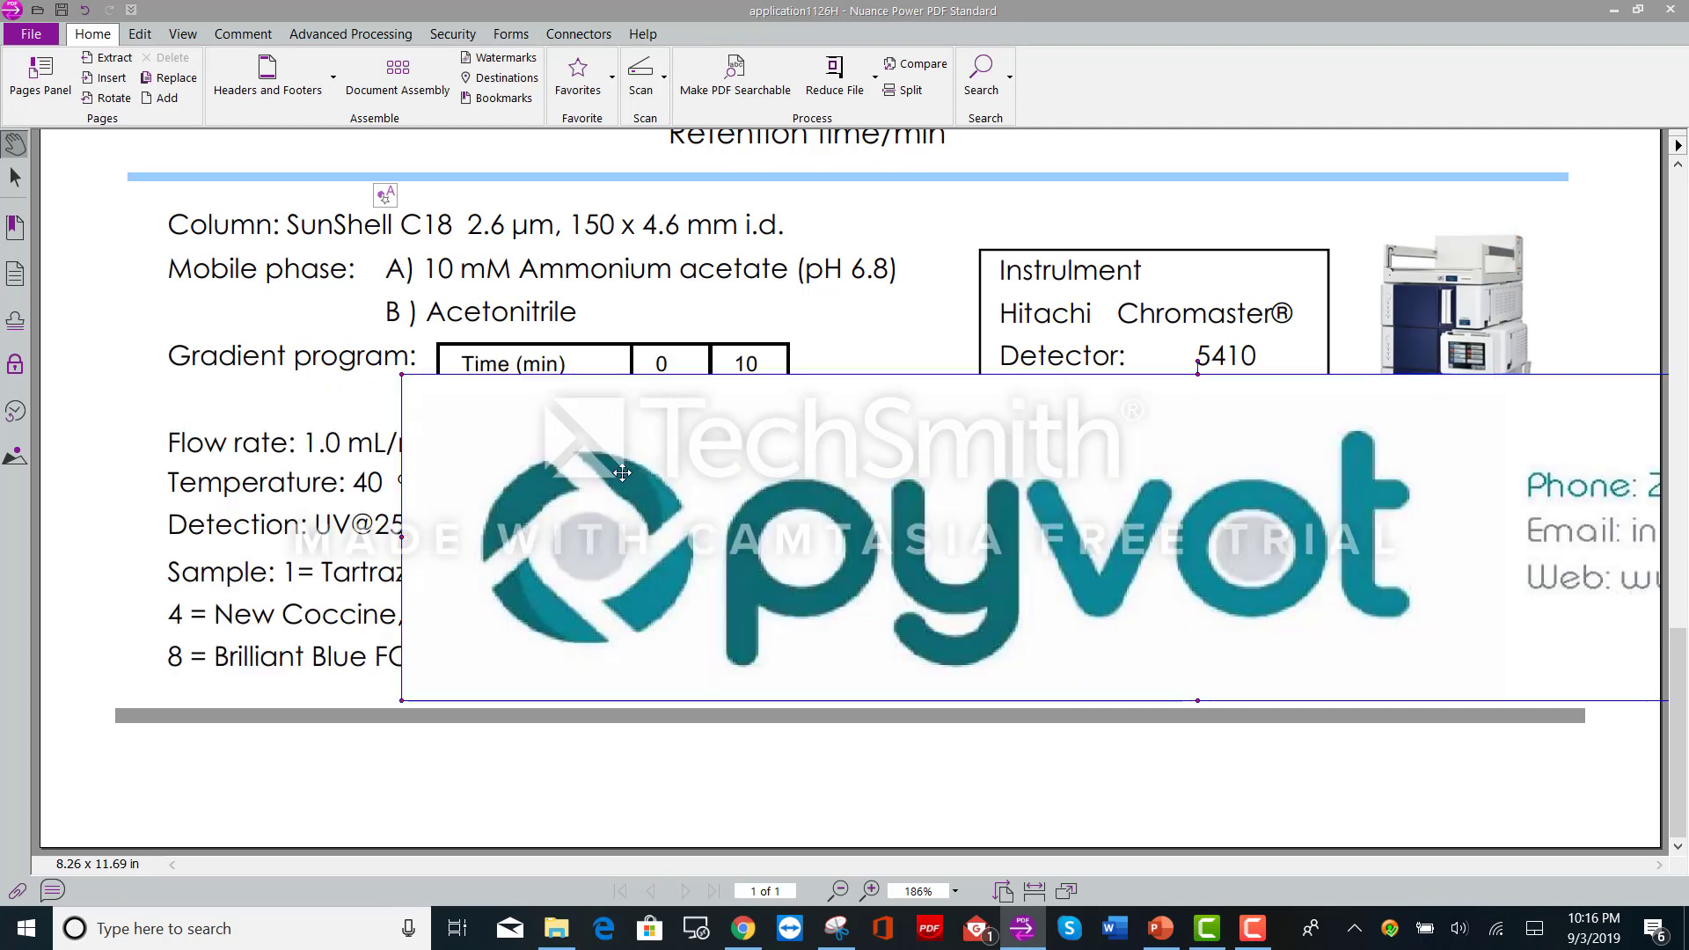
{"action": "left_click_drag", "start_coordinate": [752, 451], "coordinate": [512, 496]}
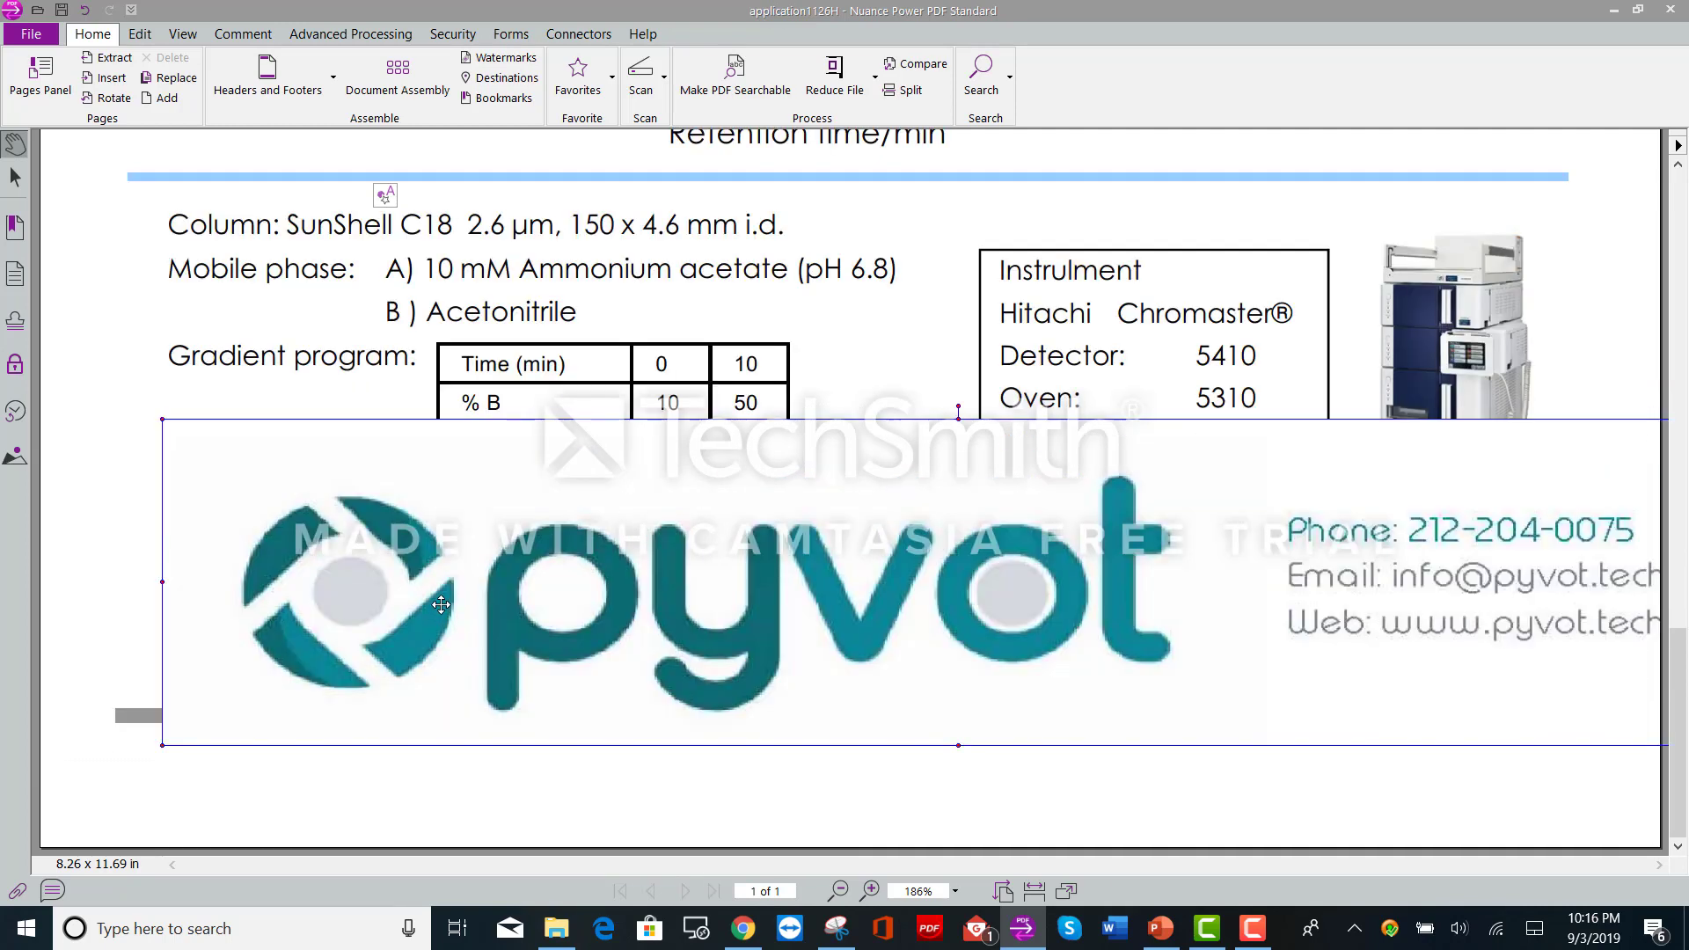
- Scale the pyvot logo down further until it fits beneath the grey line and centre it in the footer
{"action": "left_click", "coordinate": [164, 752]}
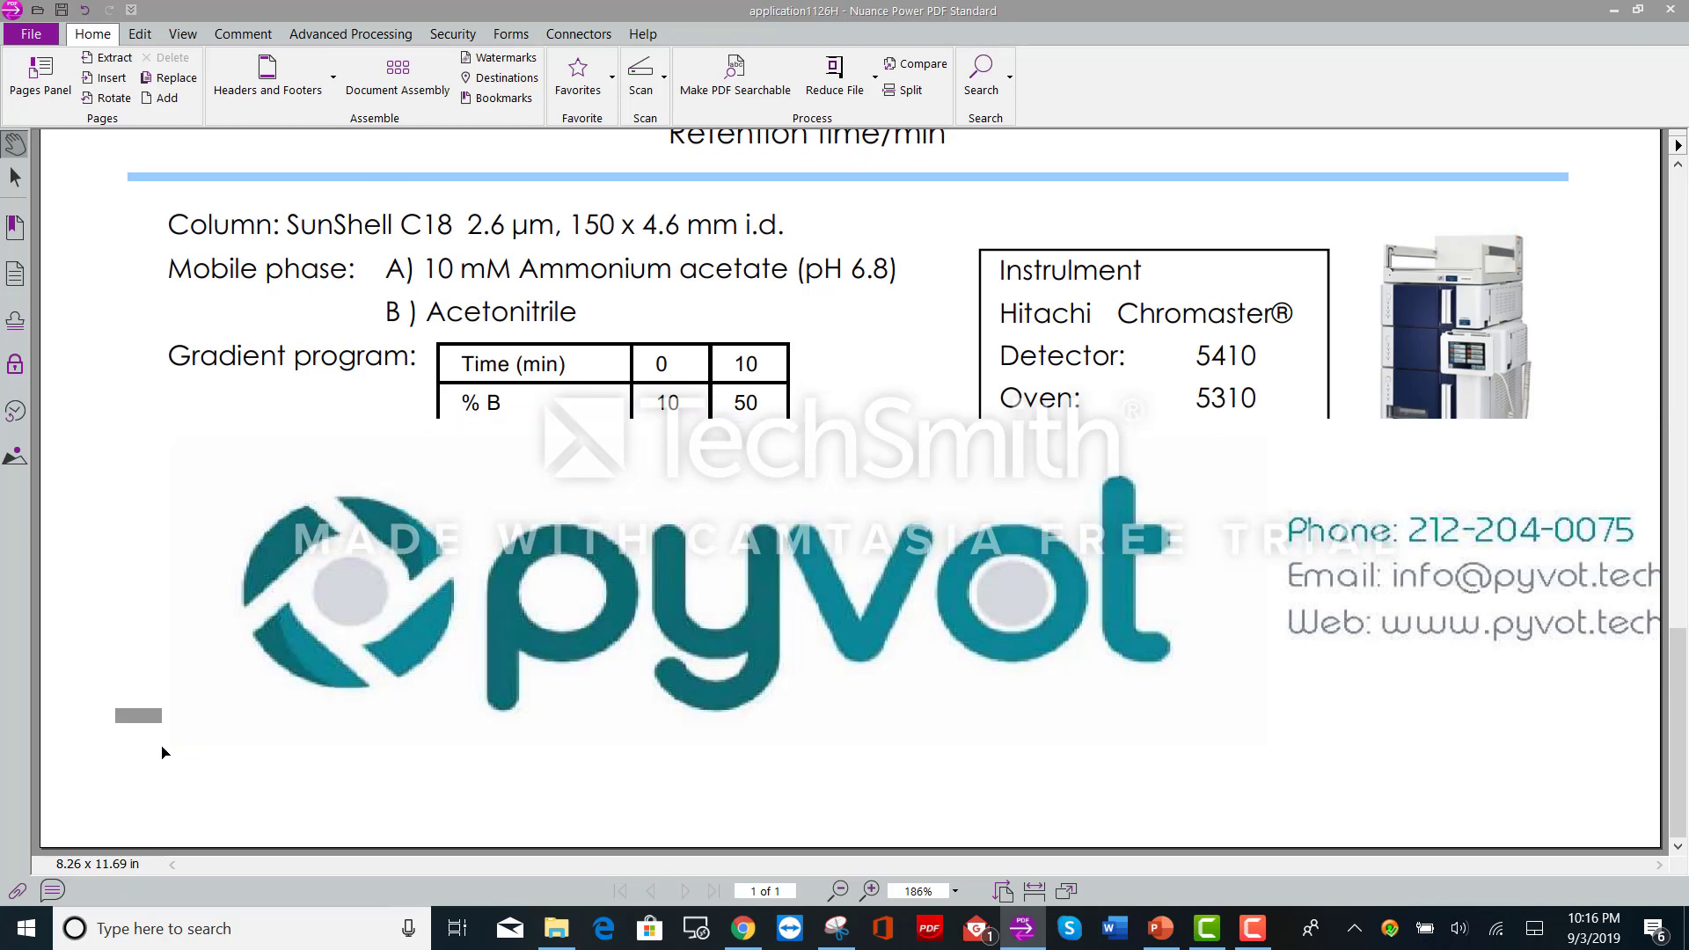
{"action": "left_click", "coordinate": [225, 697]}
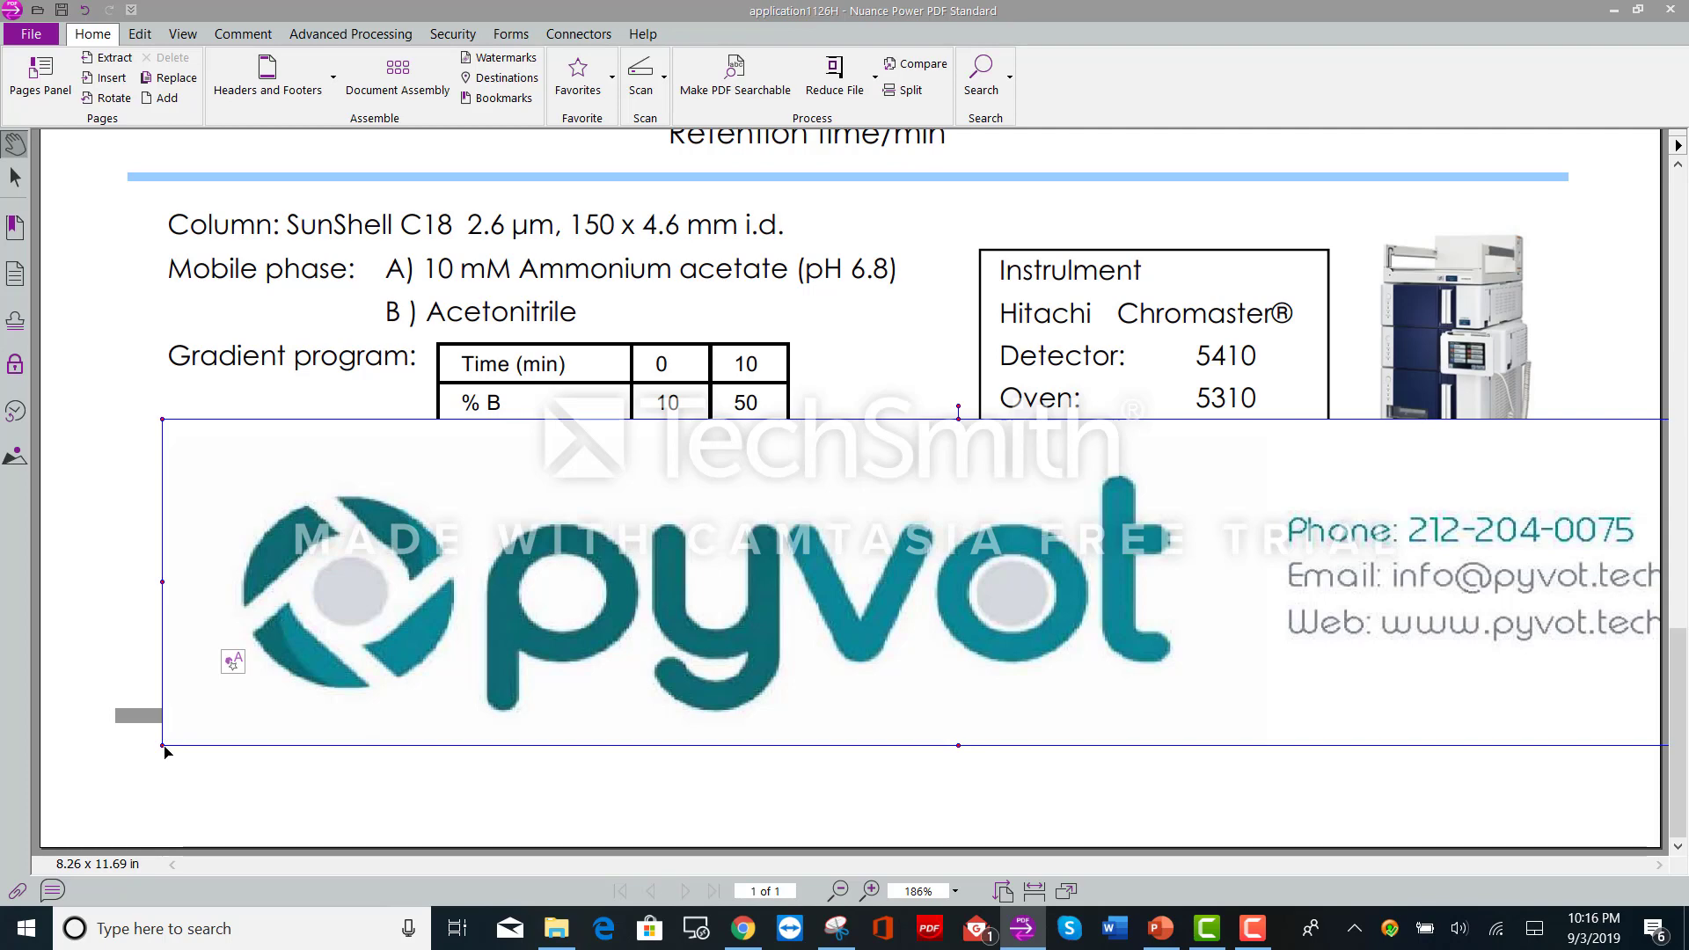
{"action": "left_click_drag", "start_coordinate": [160, 746], "coordinate": [955, 642]}
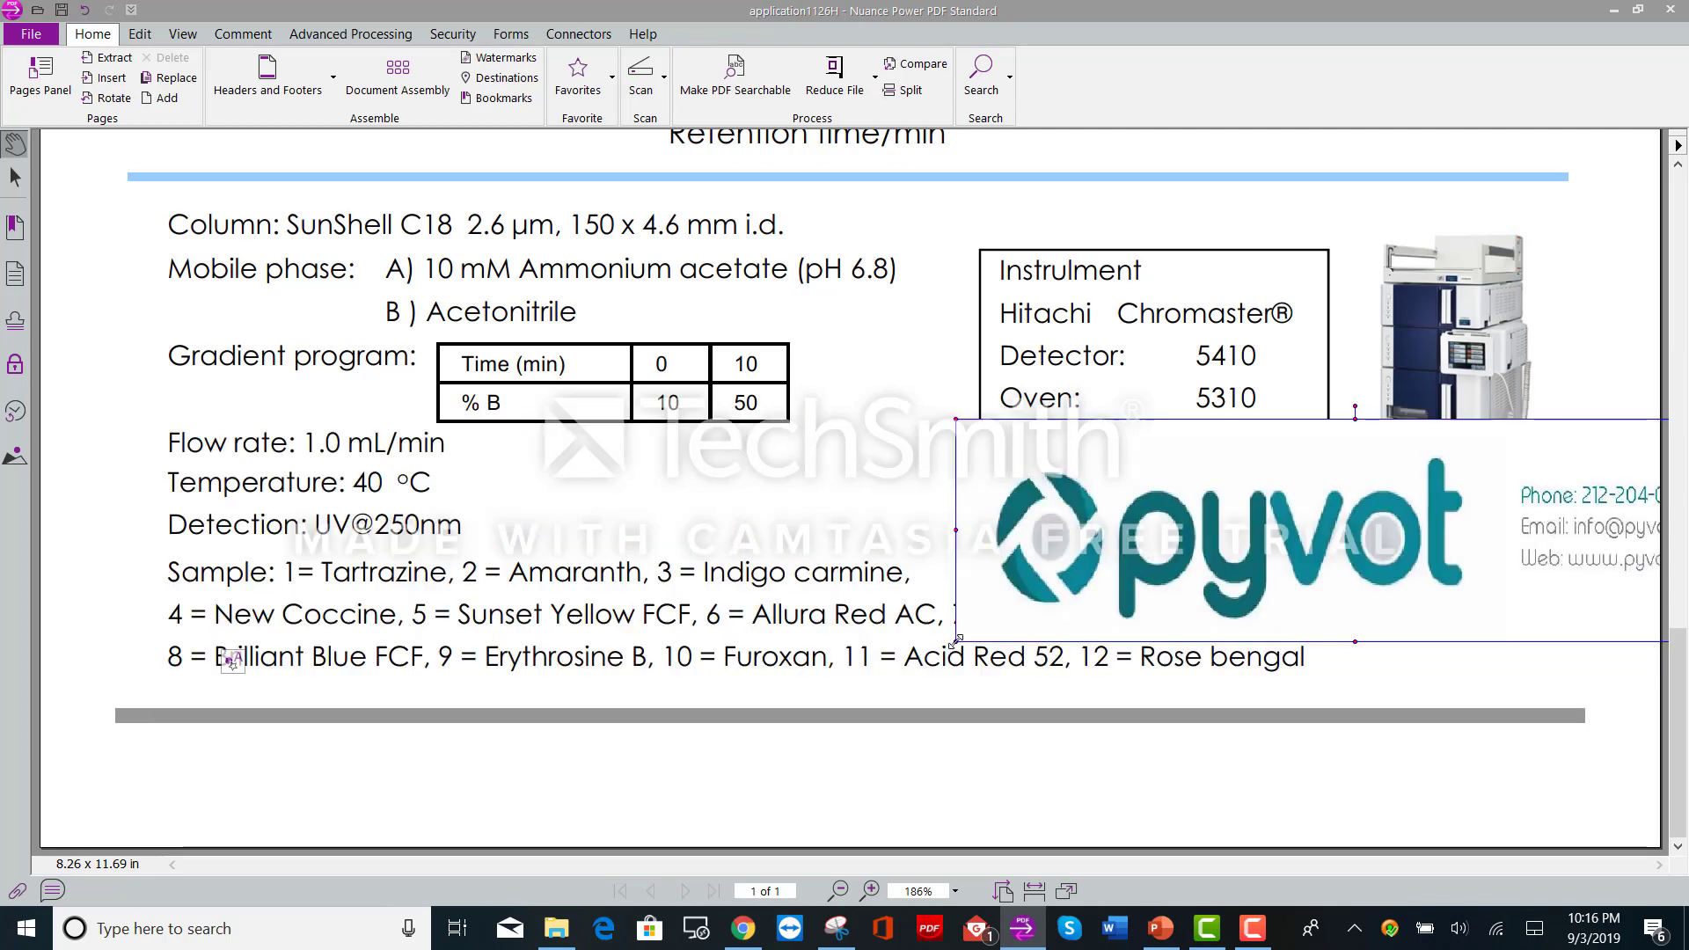
{"action": "left_click_drag", "start_coordinate": [1147, 584], "coordinate": [953, 687]}
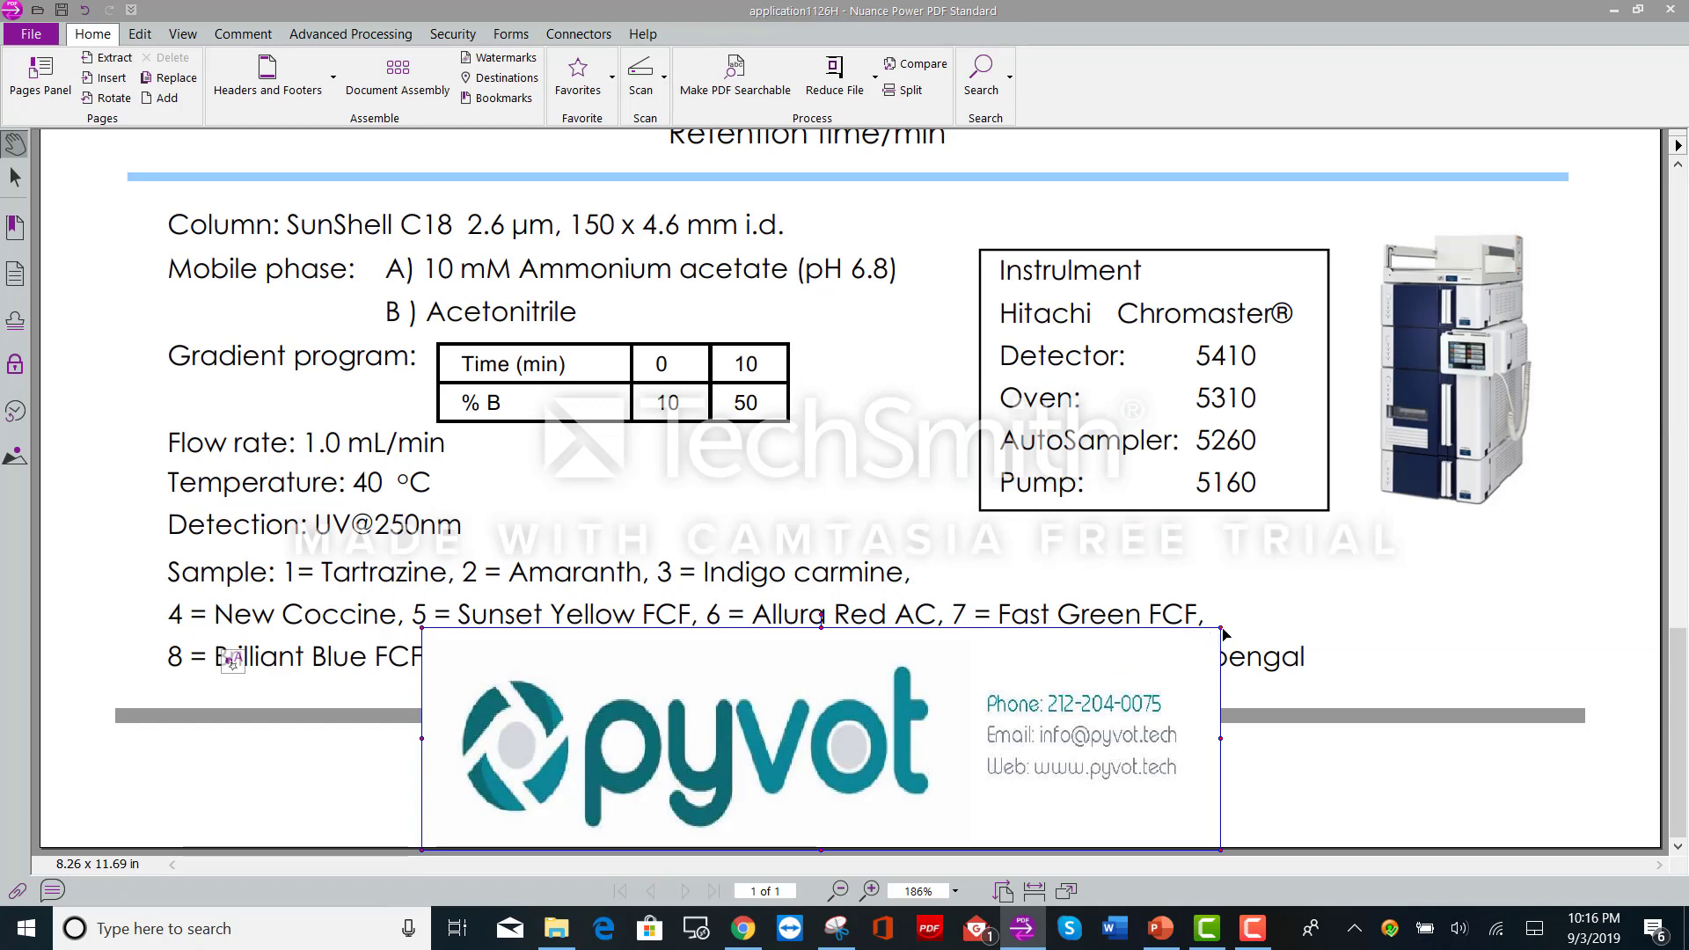
{"action": "left_click_drag", "start_coordinate": [1218, 628], "coordinate": [1114, 728]}
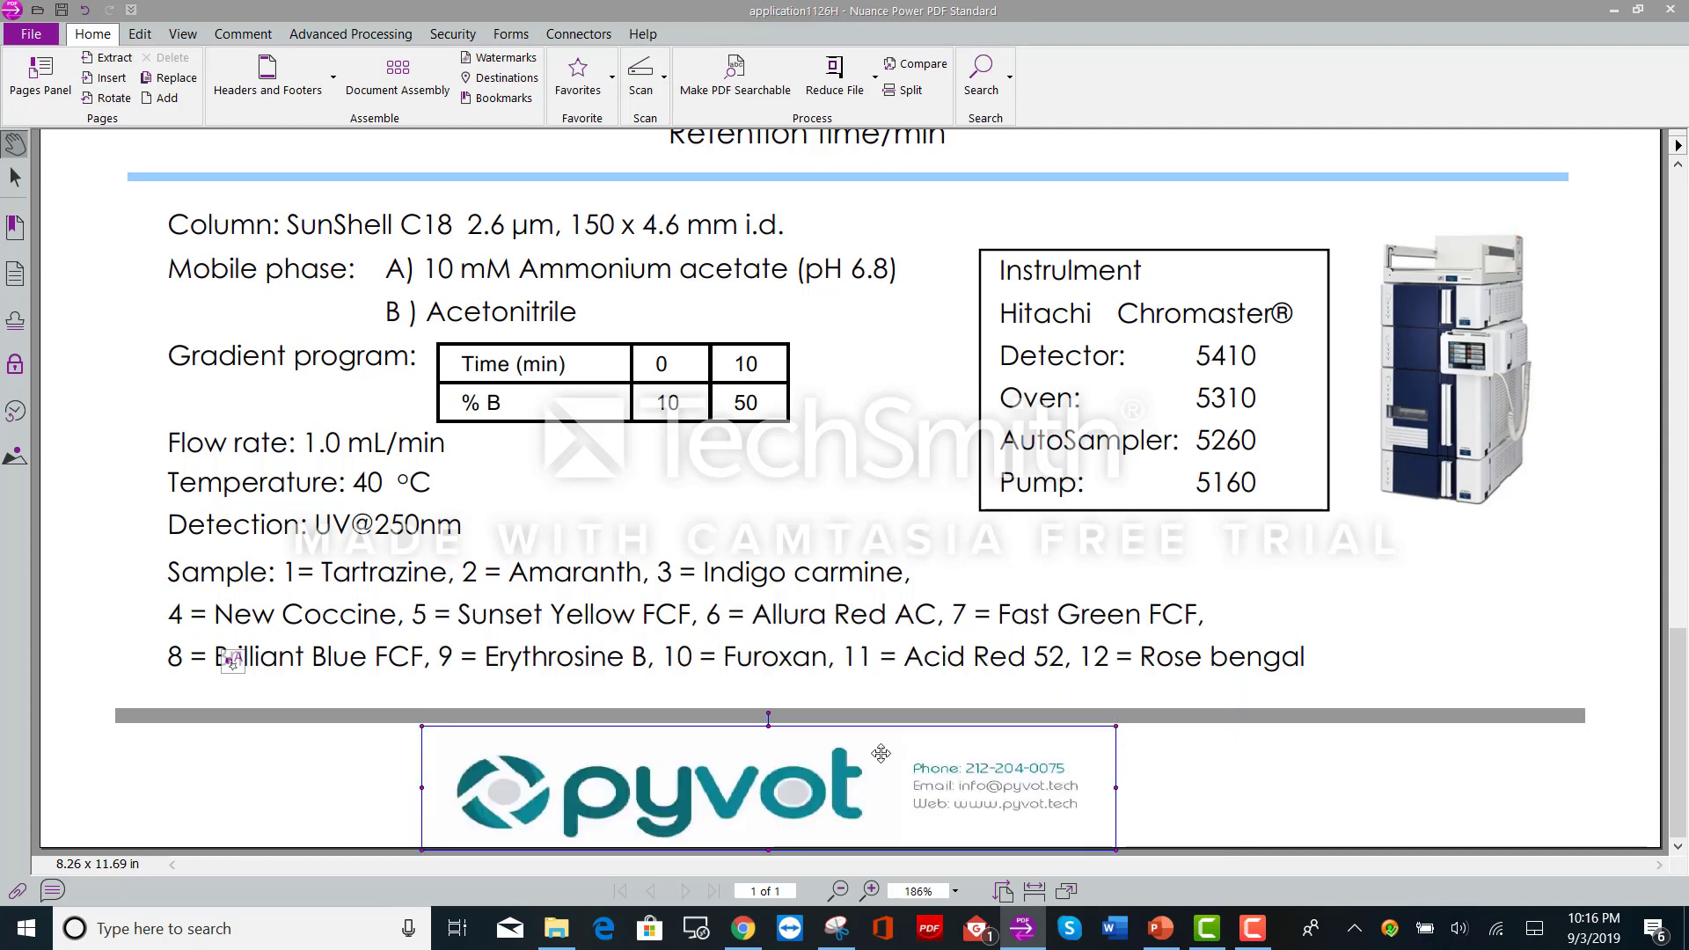
{"action": "left_click_drag", "start_coordinate": [840, 757], "coordinate": [888, 756]}
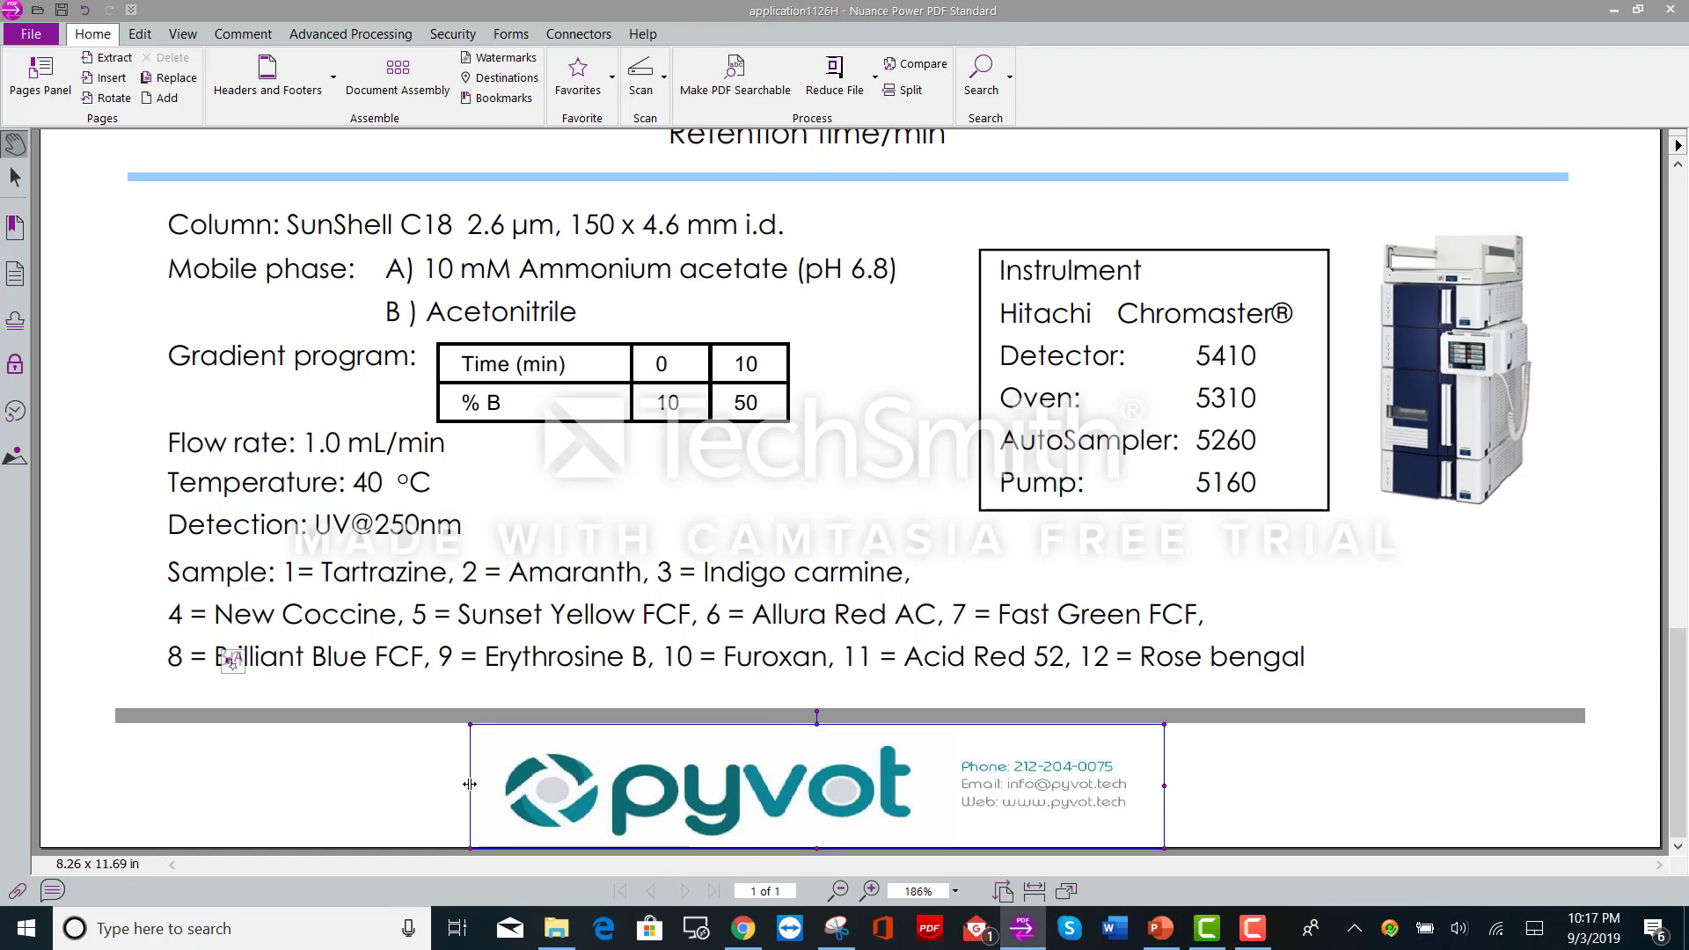
- Make the footer logo slightly narrower and taller, and lower it so only its upper edge overlaps the grey line
{"action": "left_click_drag", "start_coordinate": [470, 784], "coordinate": [545, 788]}
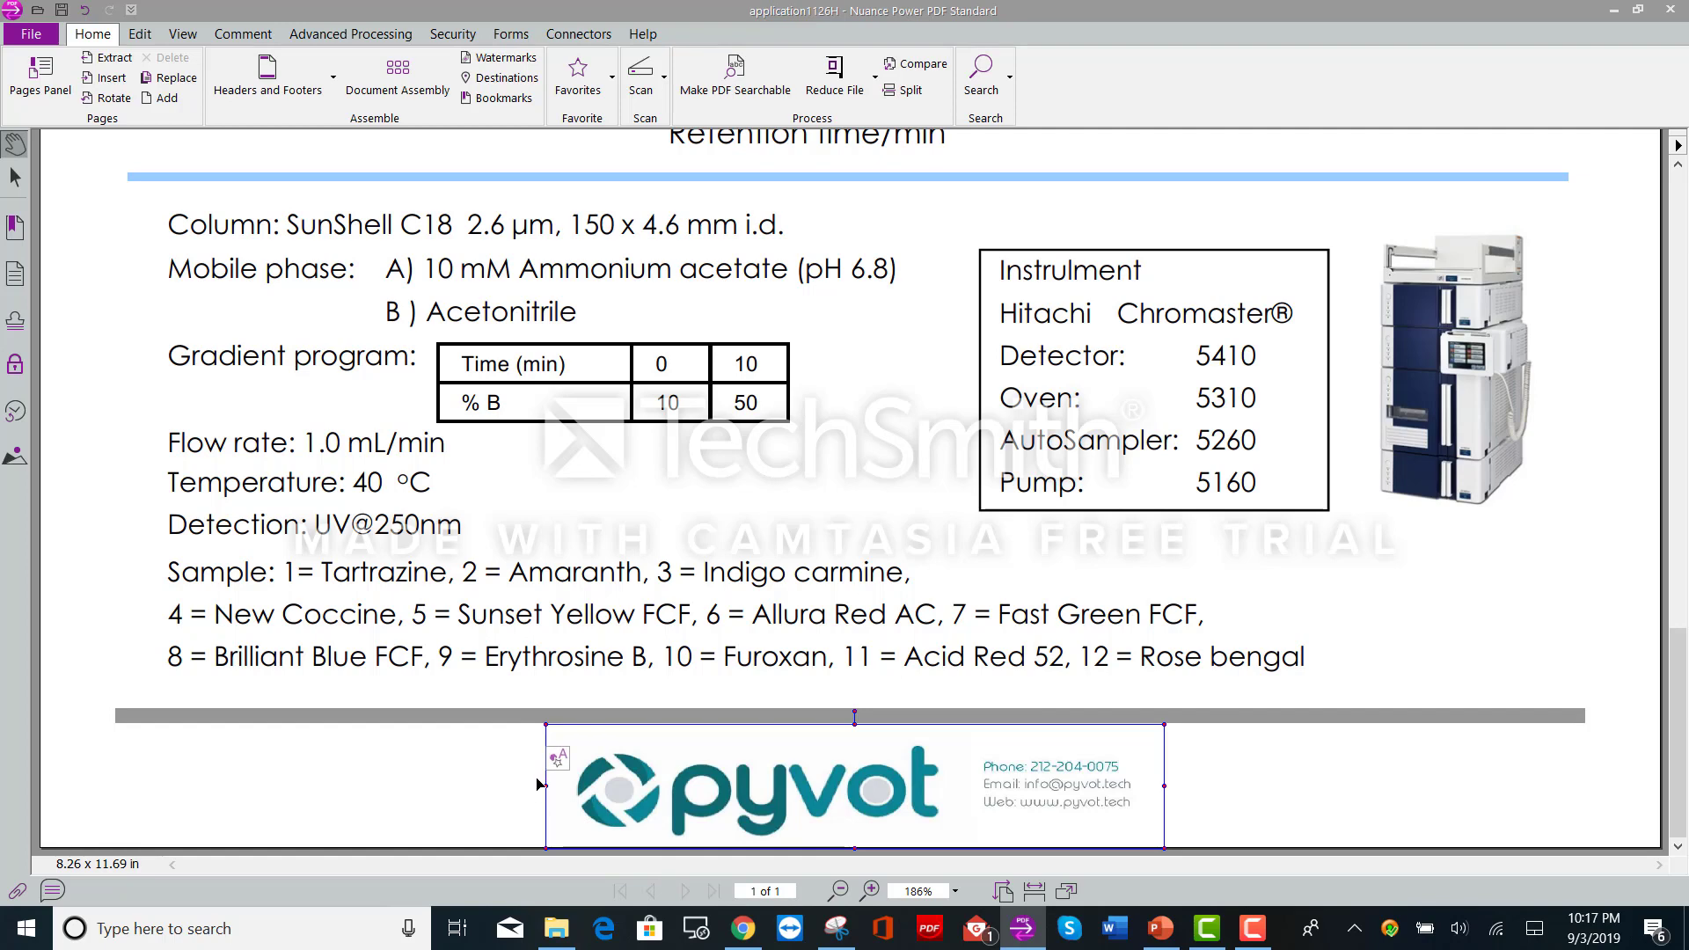
{"action": "left_click_drag", "start_coordinate": [546, 787], "coordinate": [480, 791]}
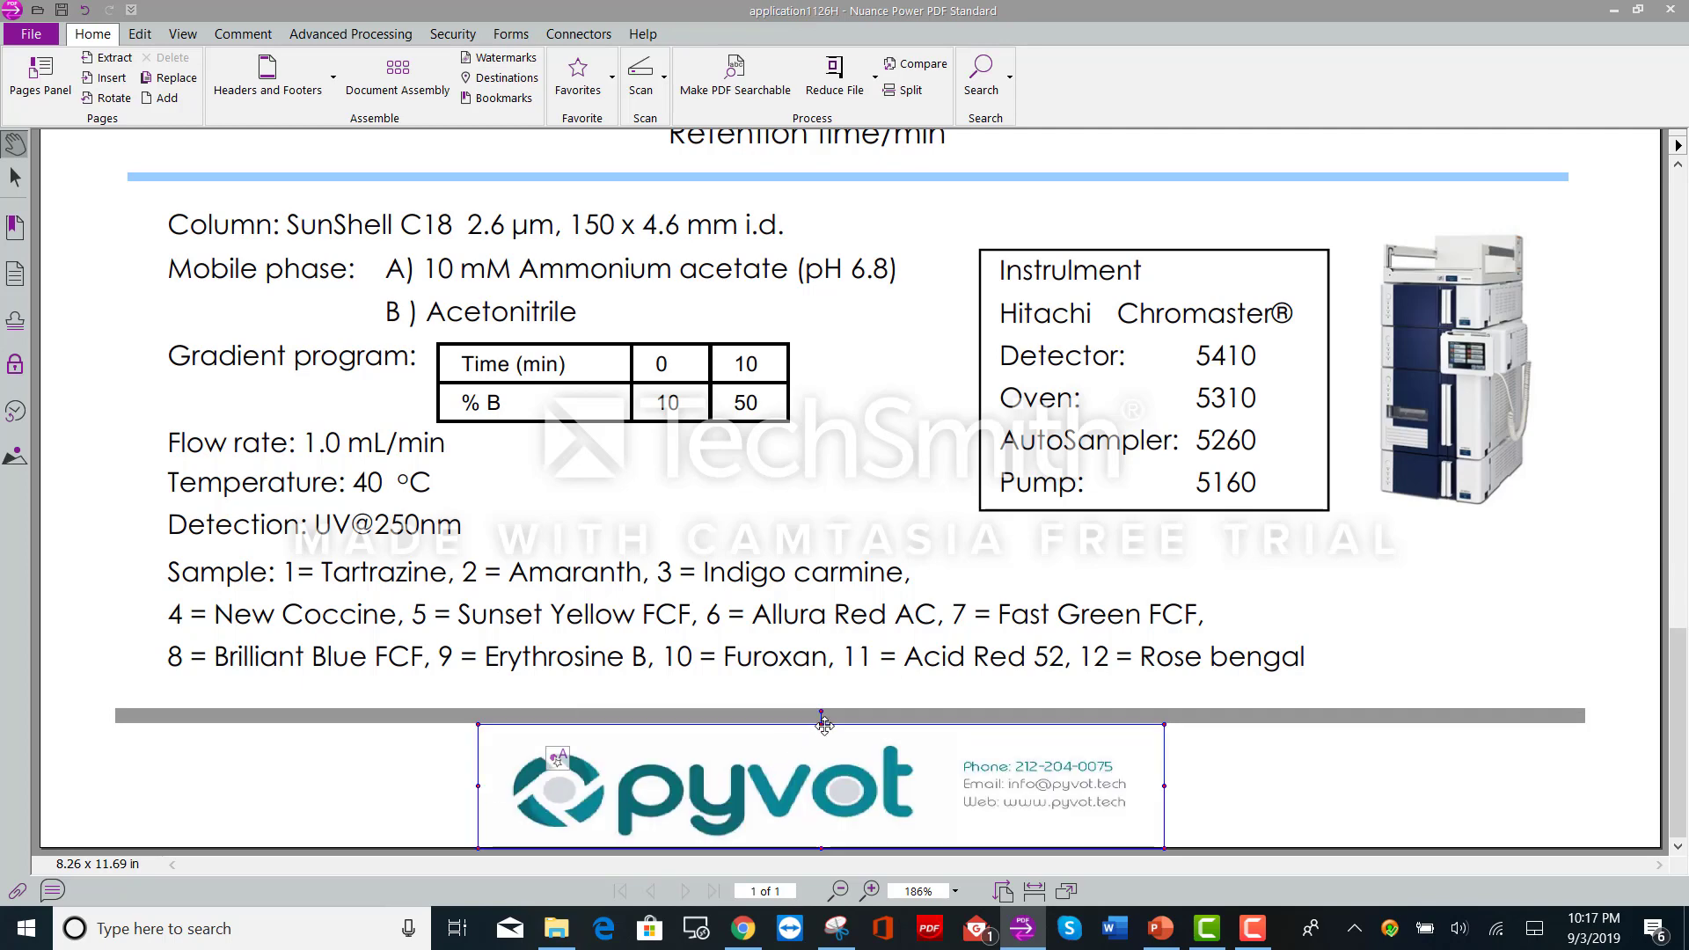
{"action": "left_click_drag", "start_coordinate": [820, 727], "coordinate": [820, 685]}
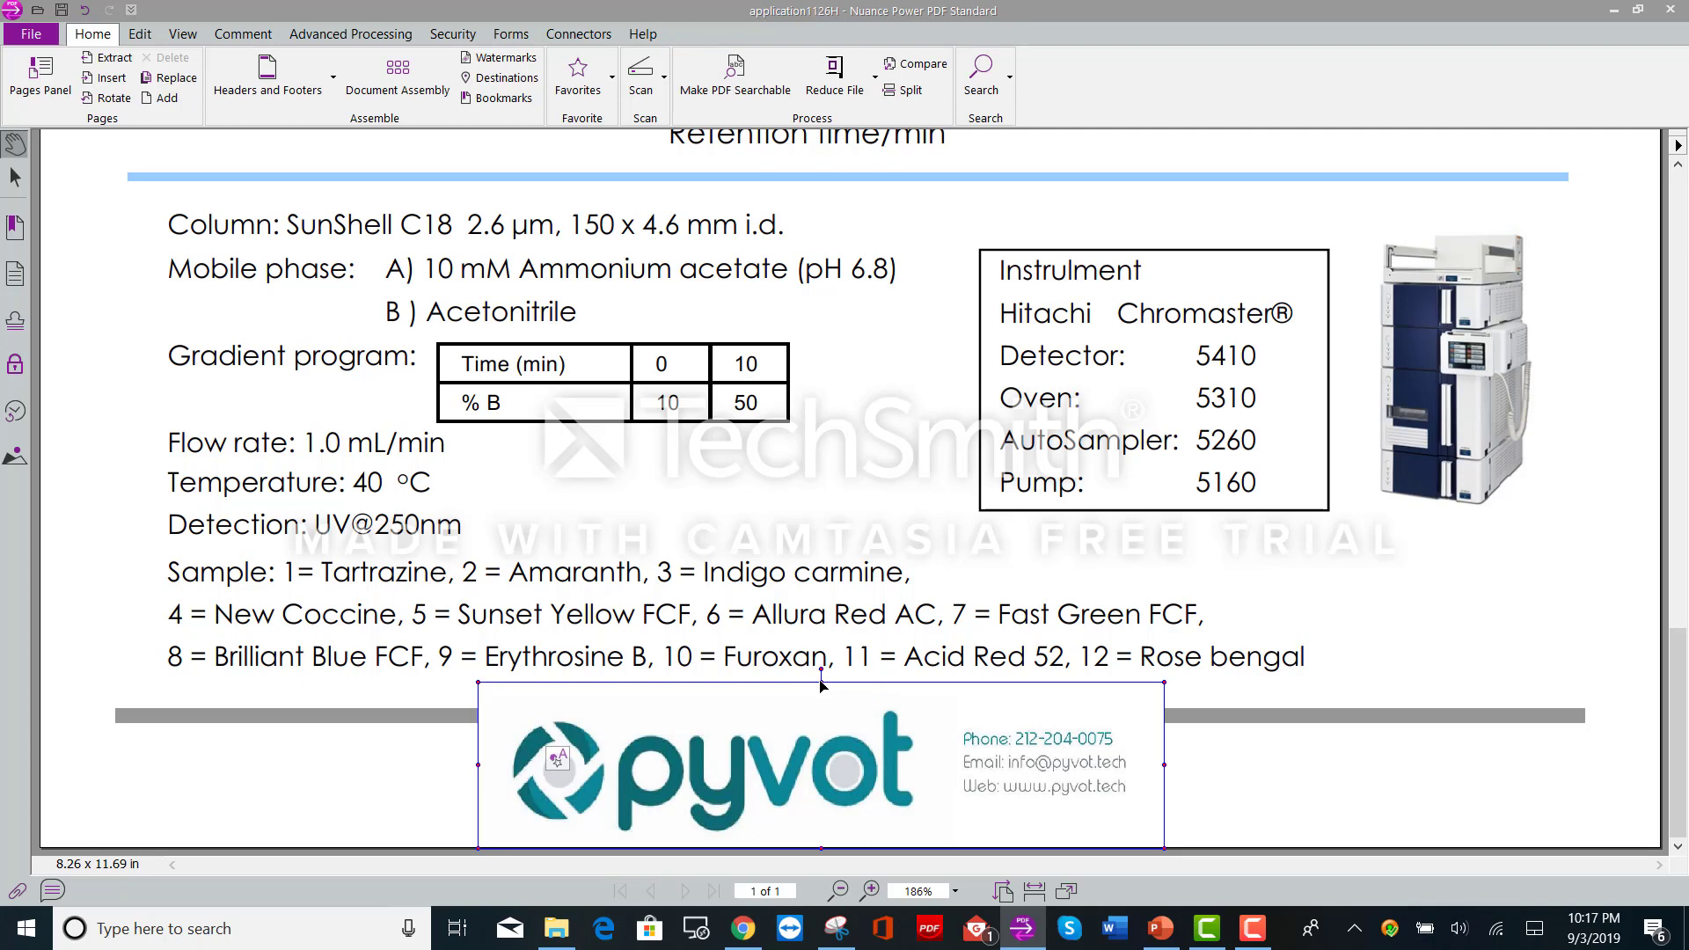
{"action": "left_click_drag", "start_coordinate": [819, 682], "coordinate": [823, 693]}
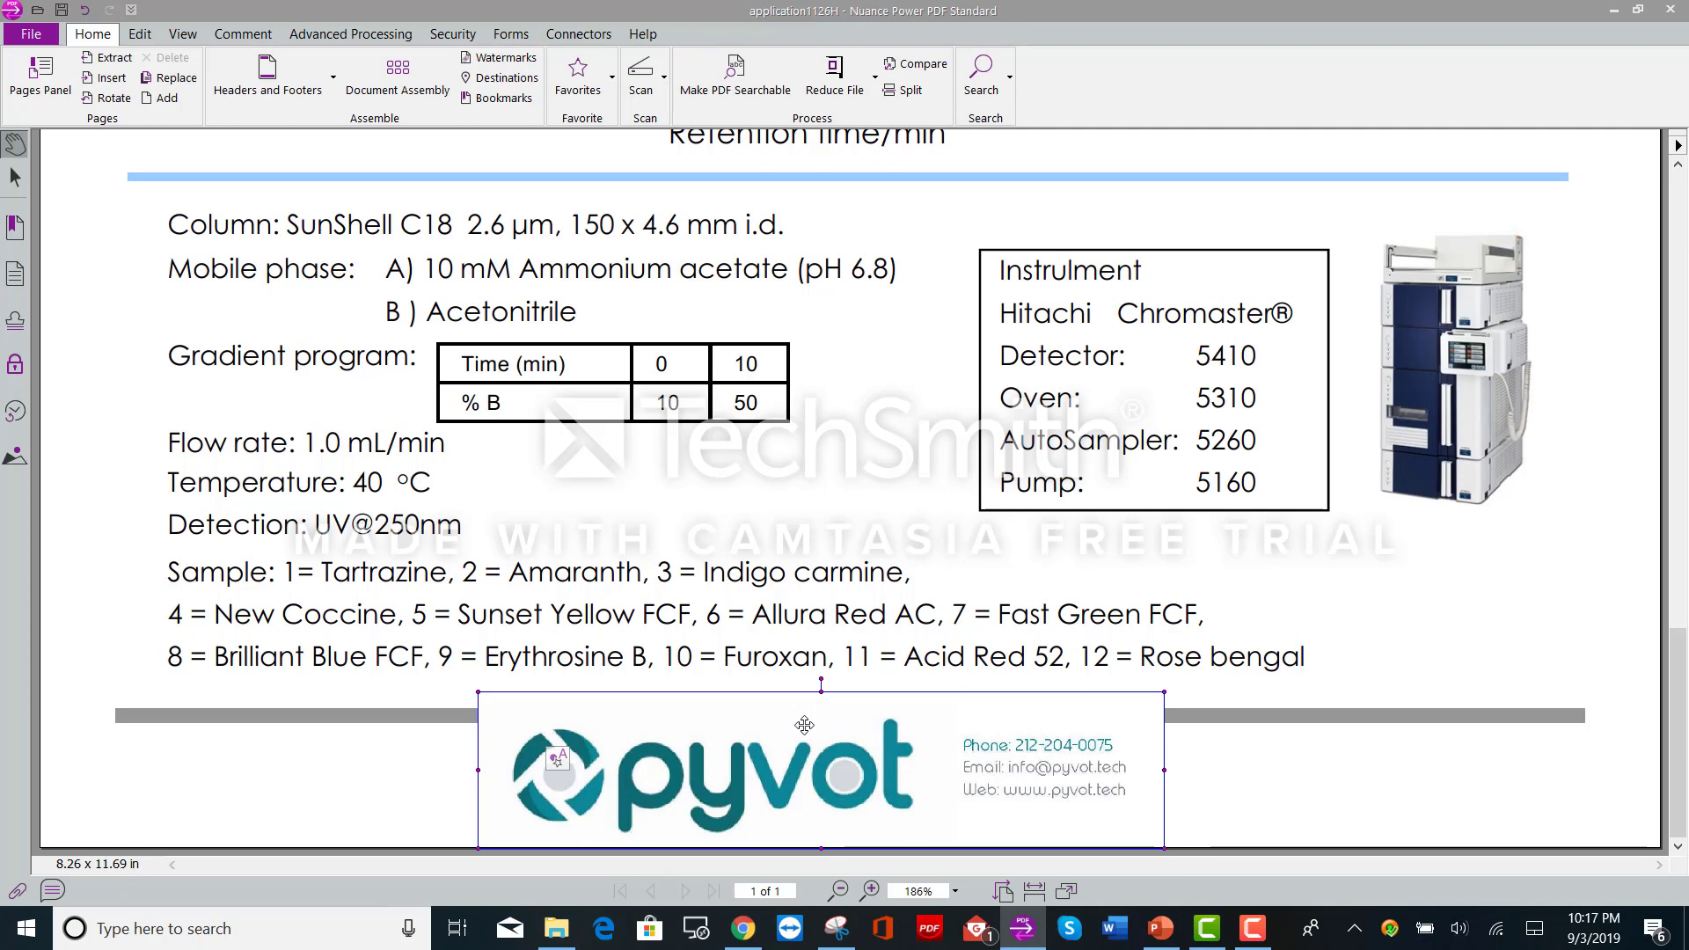
{"action": "left_click_drag", "start_coordinate": [802, 711], "coordinate": [803, 725]}
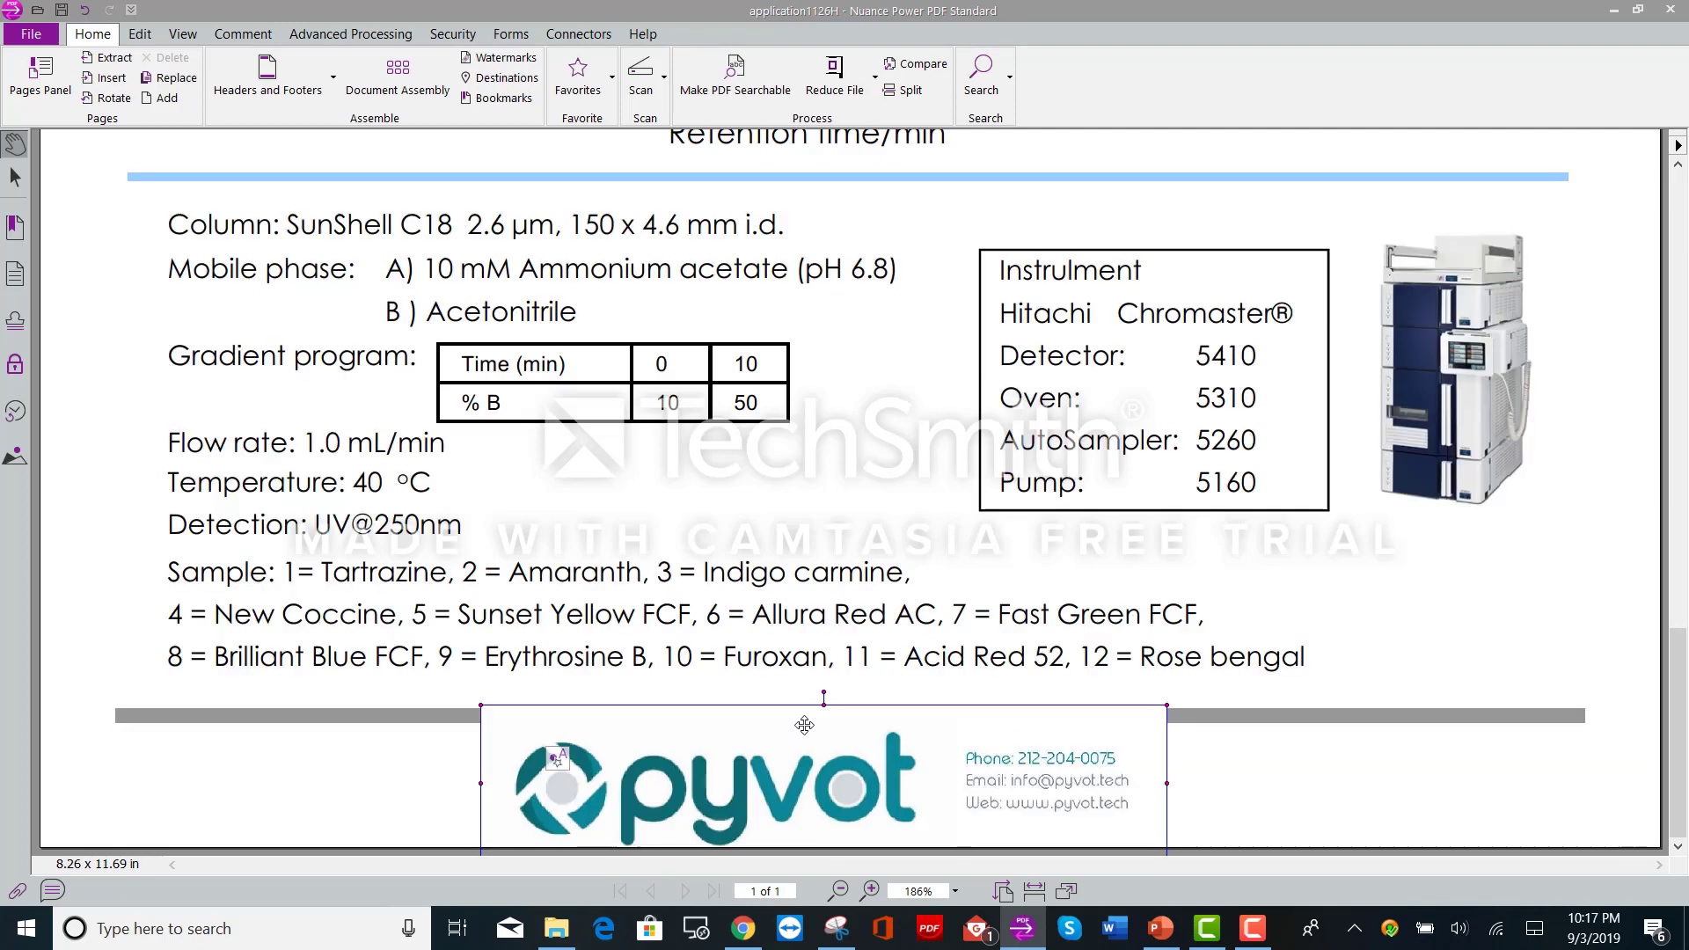
{"action": "left_click", "coordinate": [1300, 789]}
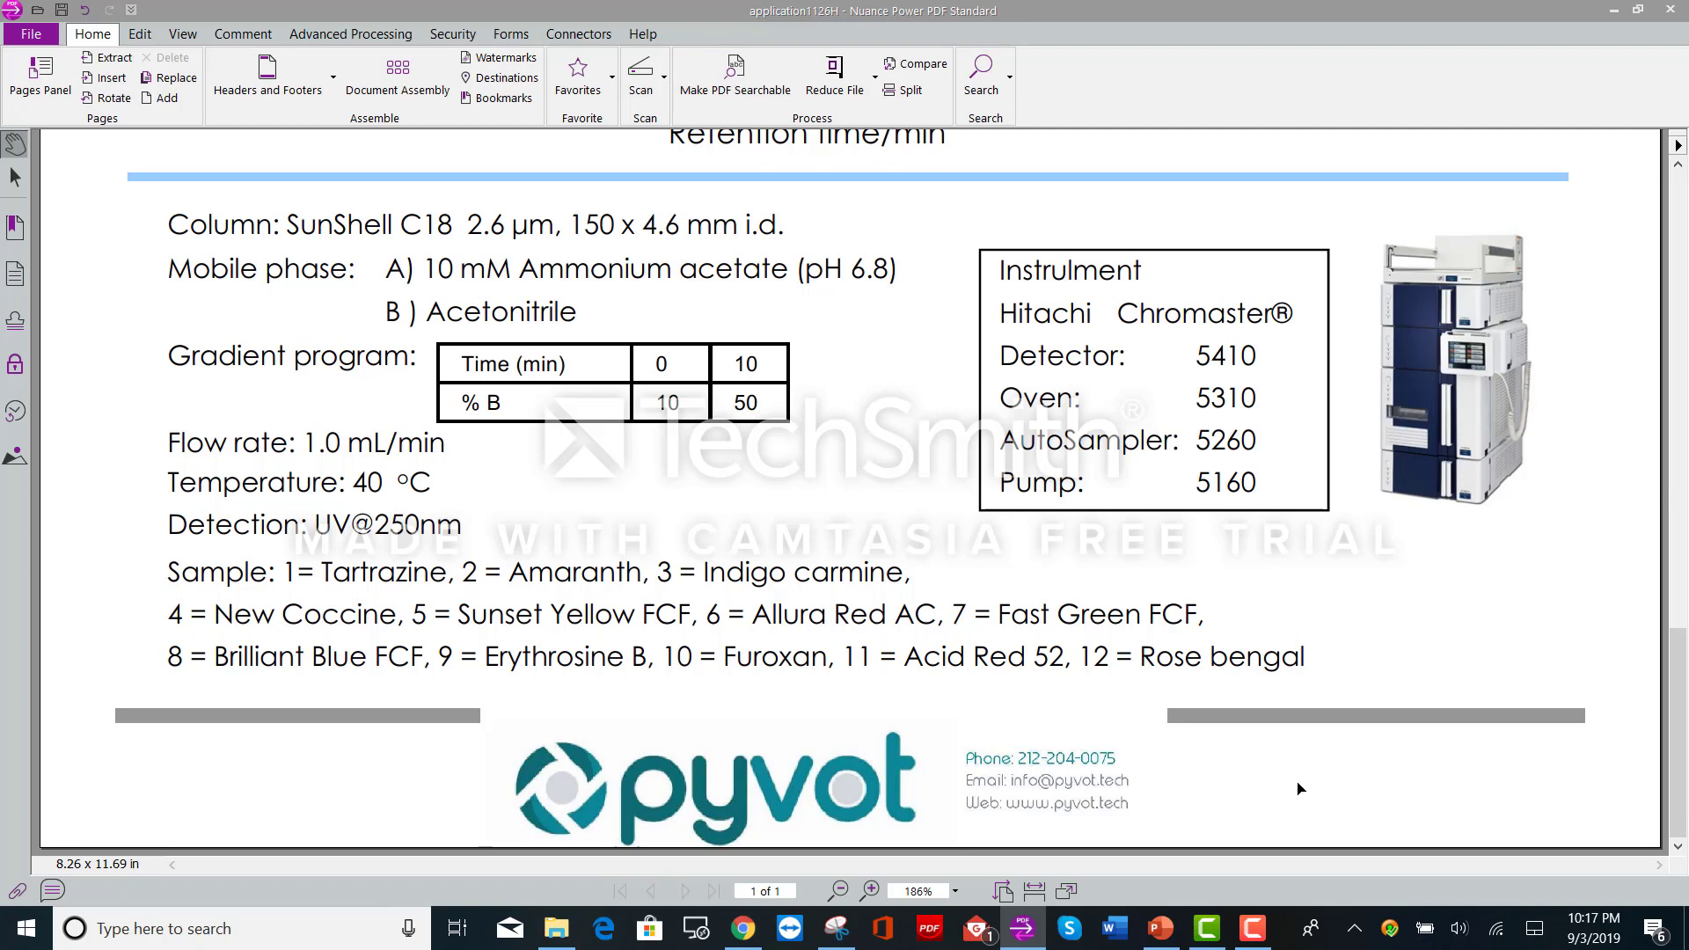
{"action": "right_click", "coordinate": [946, 779]}
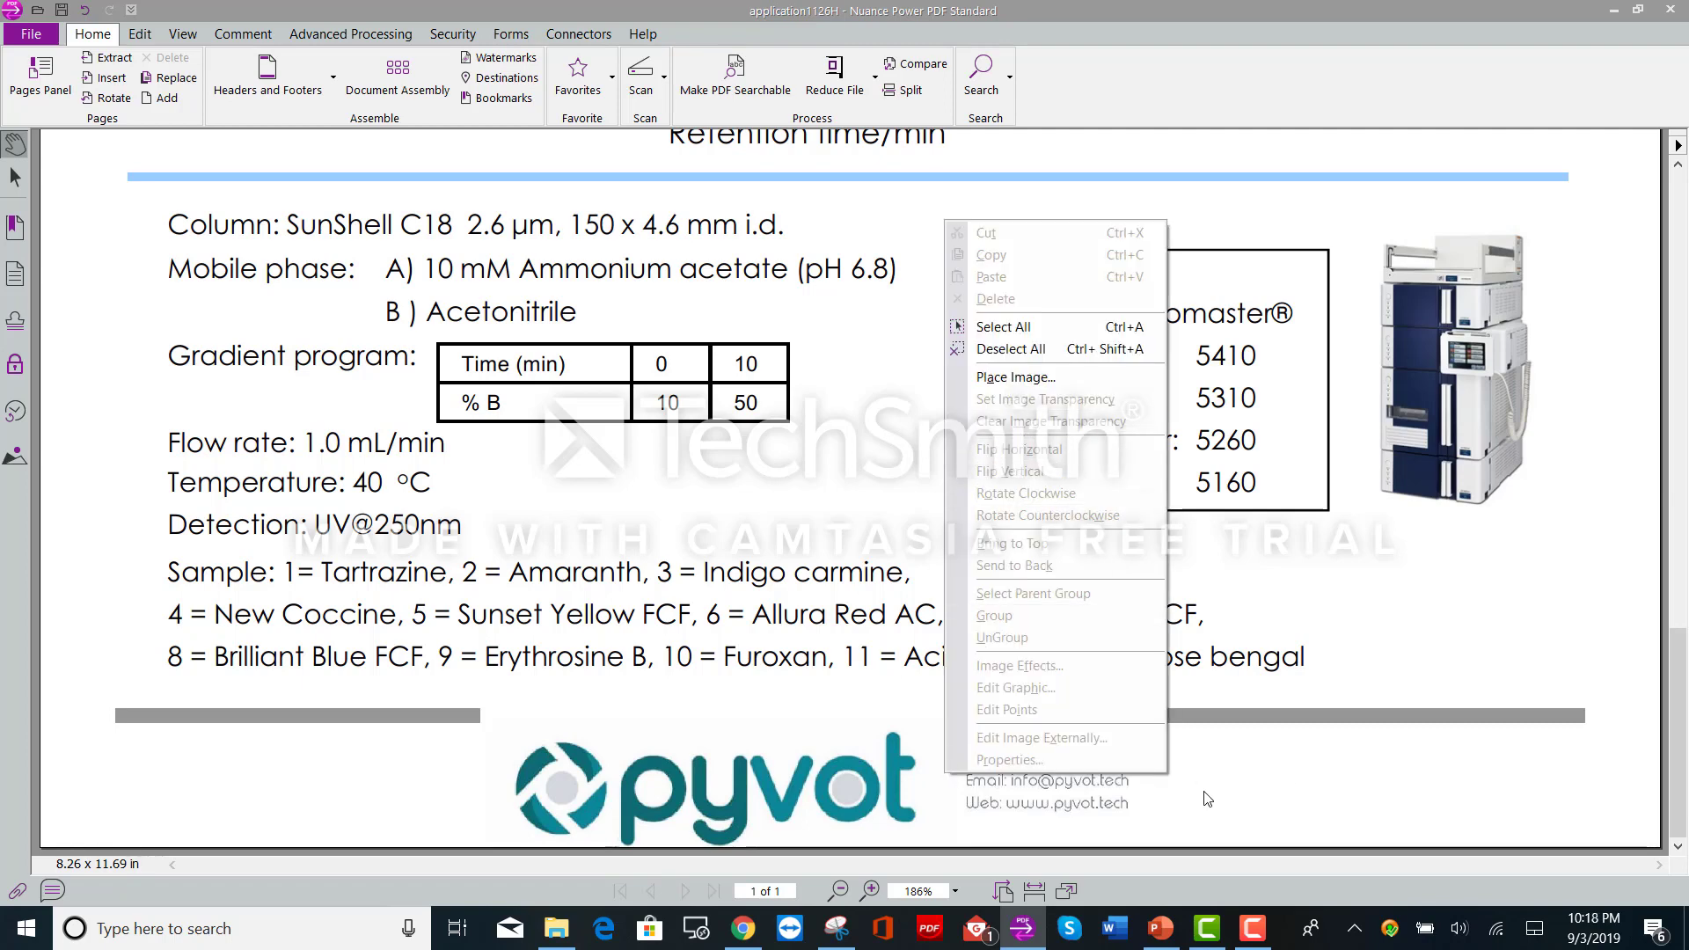
{"action": "left_click", "coordinate": [1231, 796]}
{"action": "right_click", "coordinate": [918, 813]}
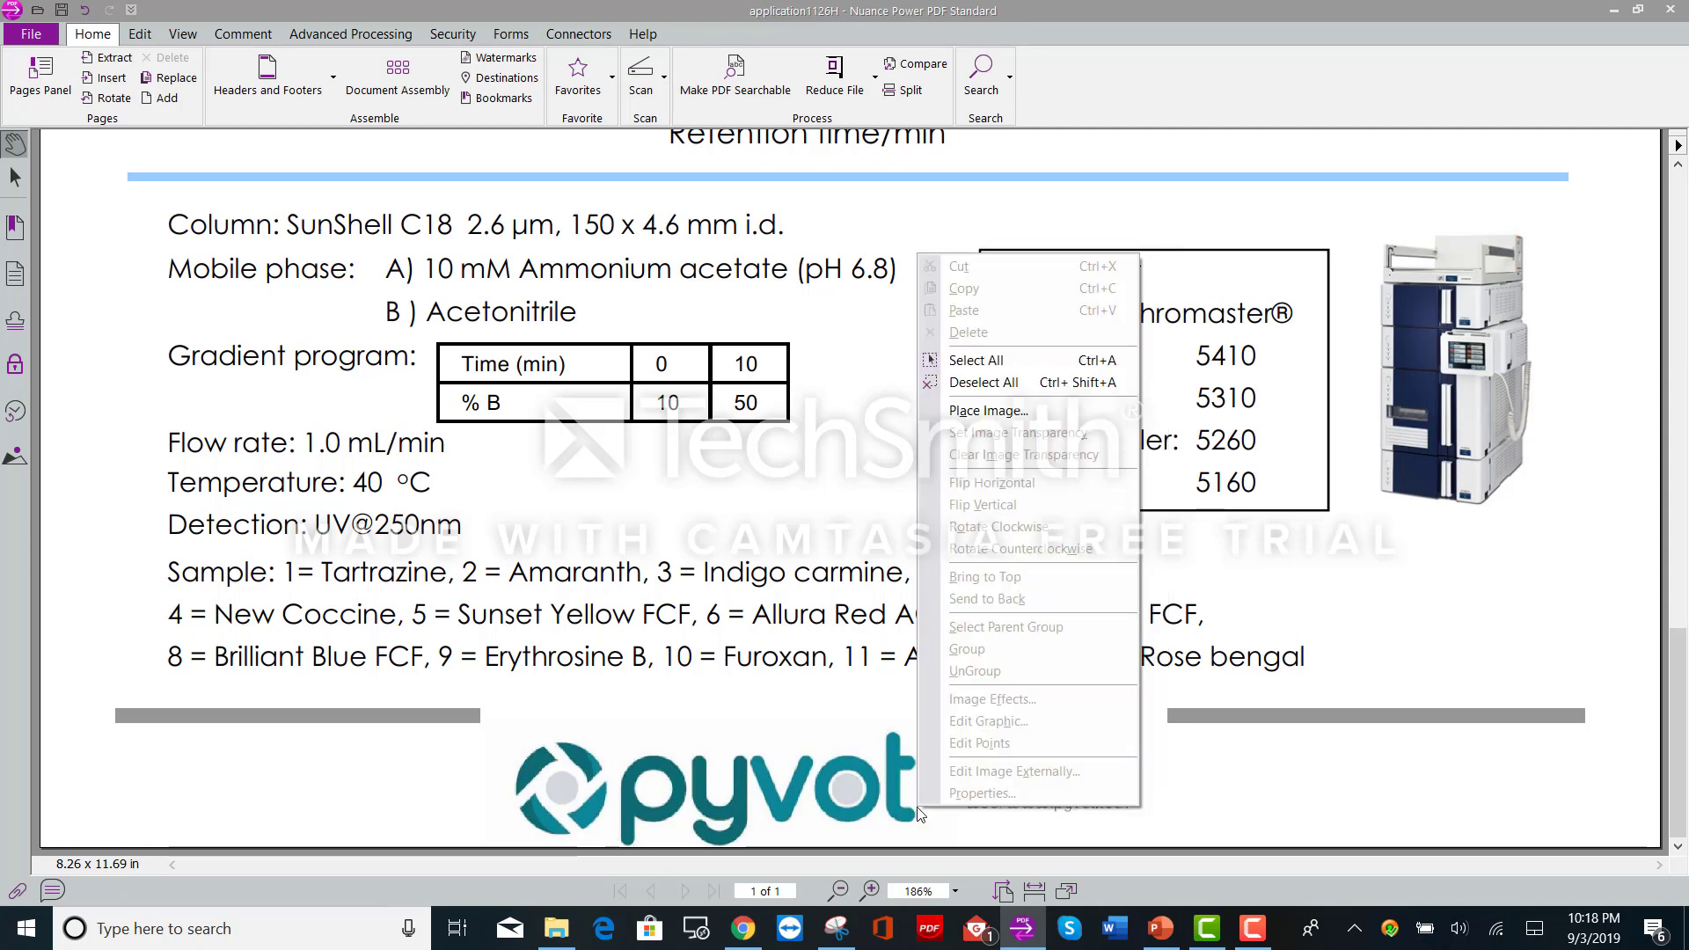
{"action": "right_click", "coordinate": [1222, 780]}
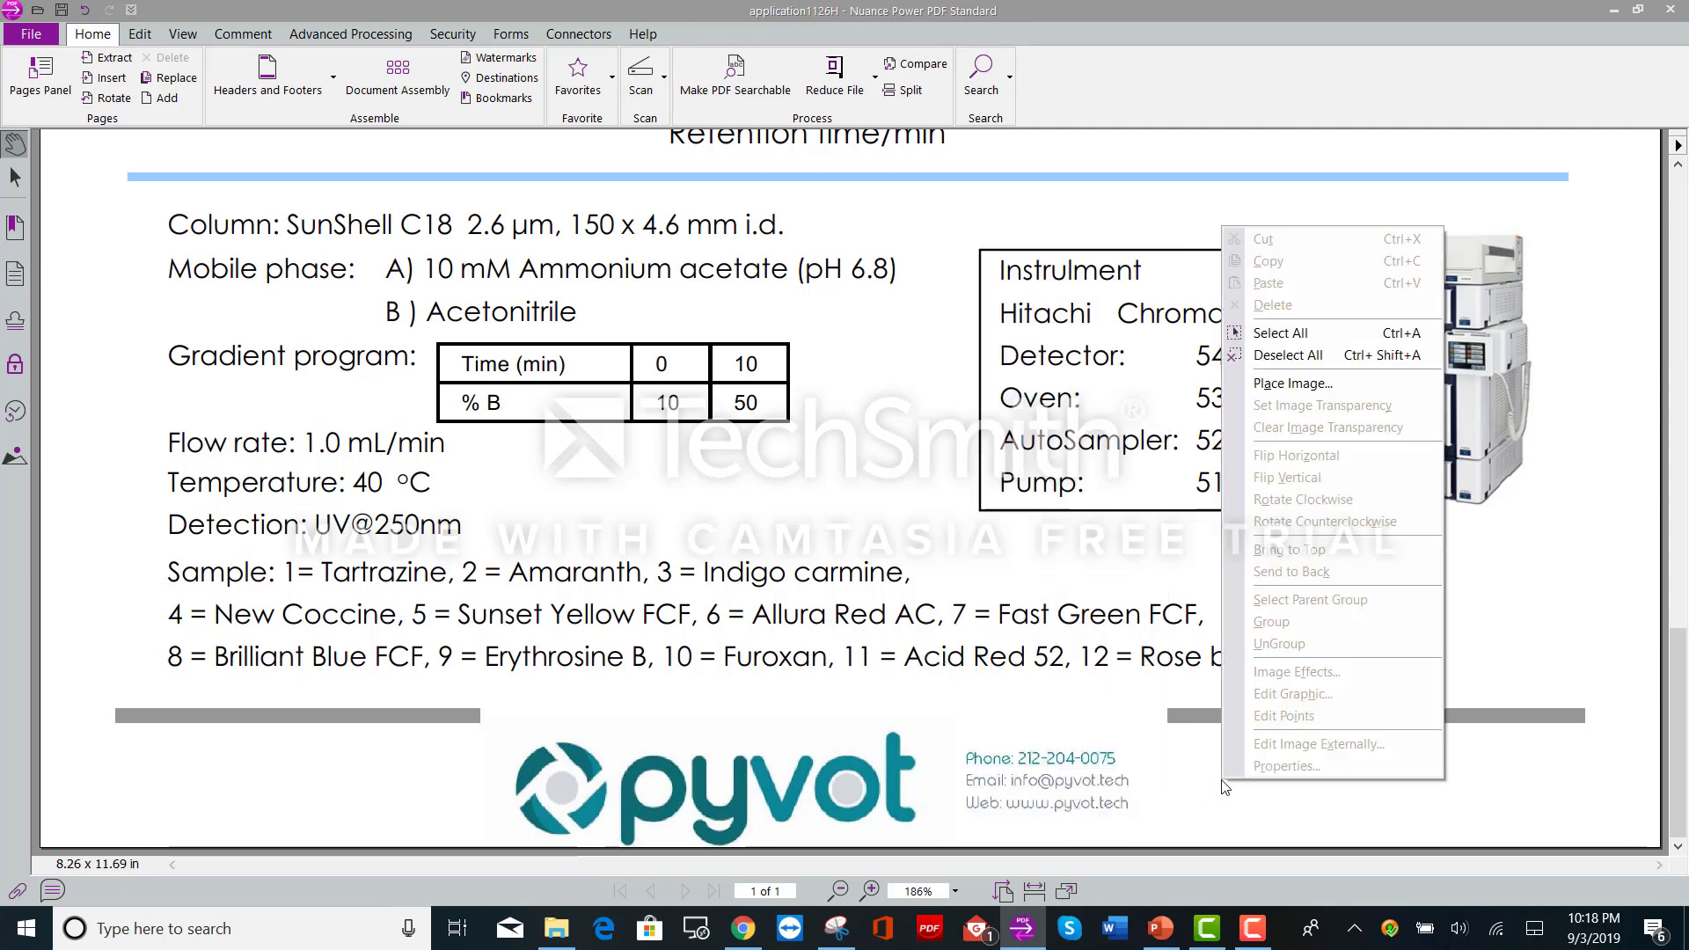
{"action": "right_click", "coordinate": [1015, 737]}
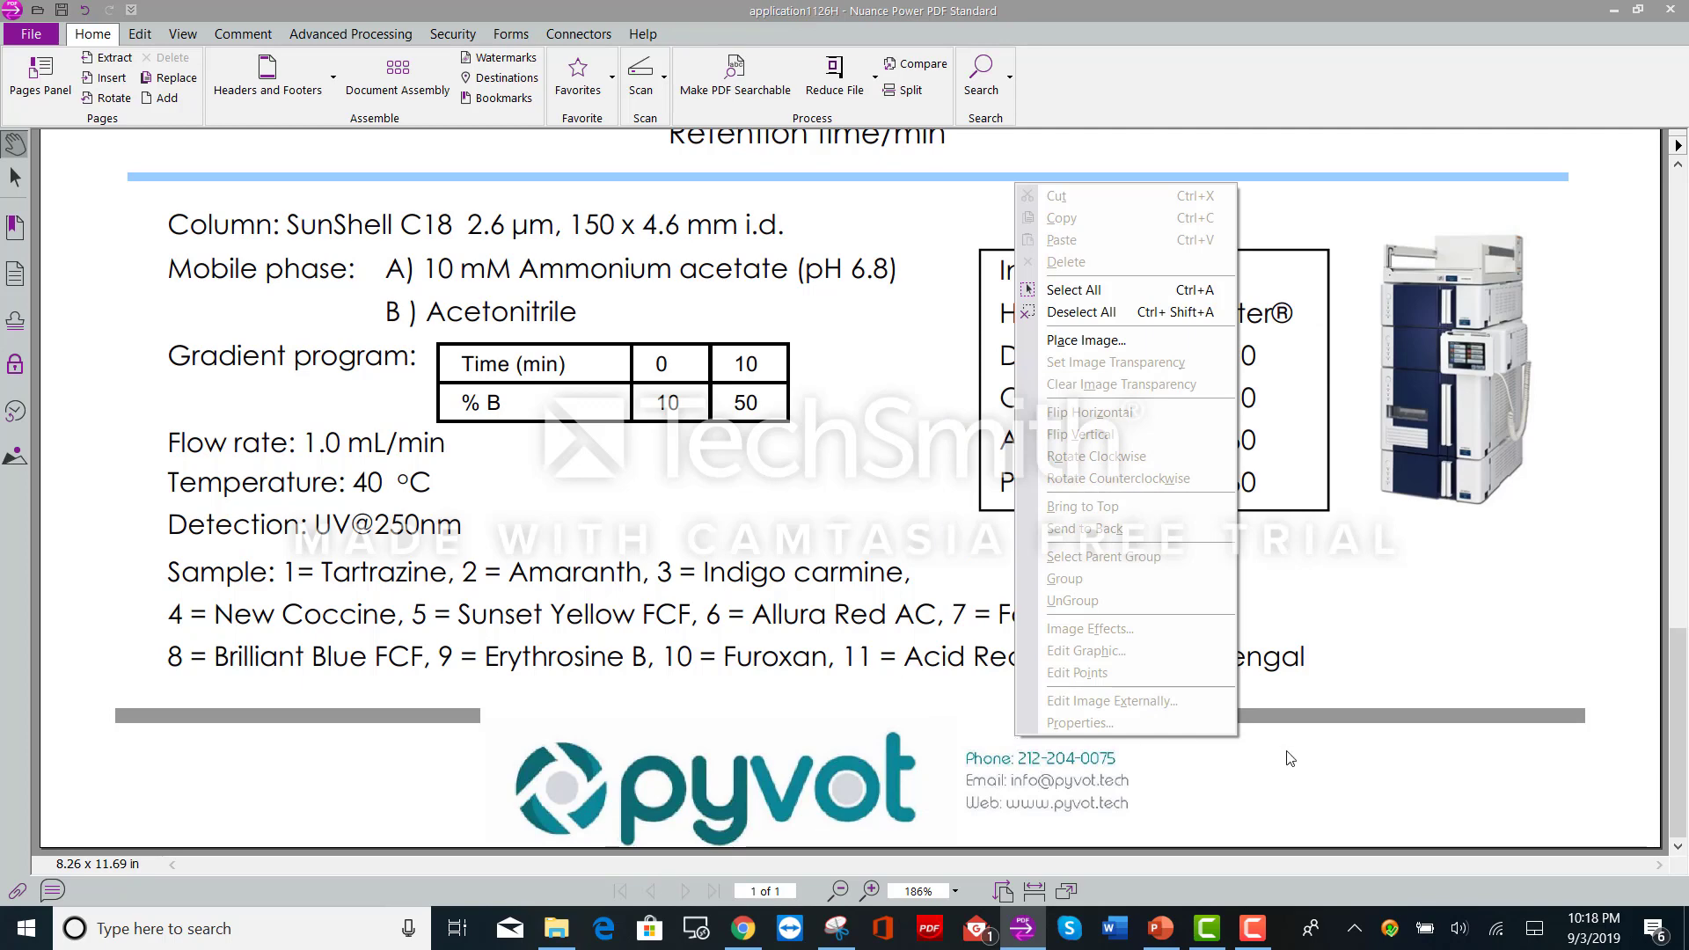
{"action": "left_click", "coordinate": [1308, 756]}
- Send the pyvot logo image in the footer to the back, behind the grey line
{"action": "left_click", "coordinate": [956, 731]}
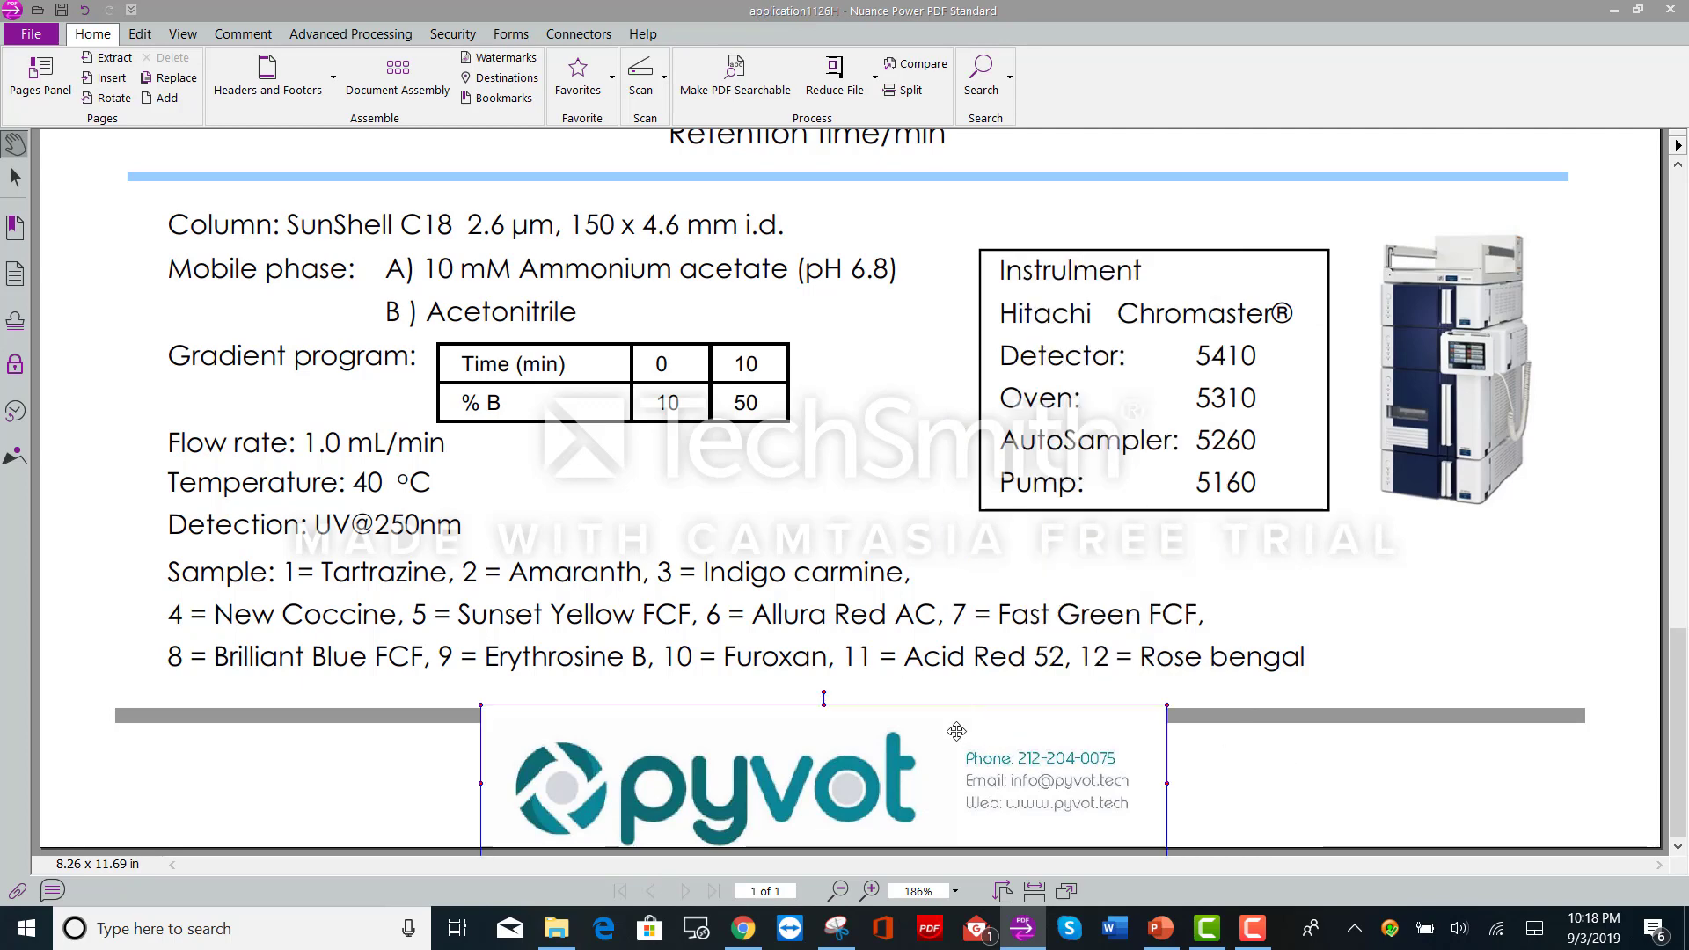
{"action": "right_click", "coordinate": [956, 731]}
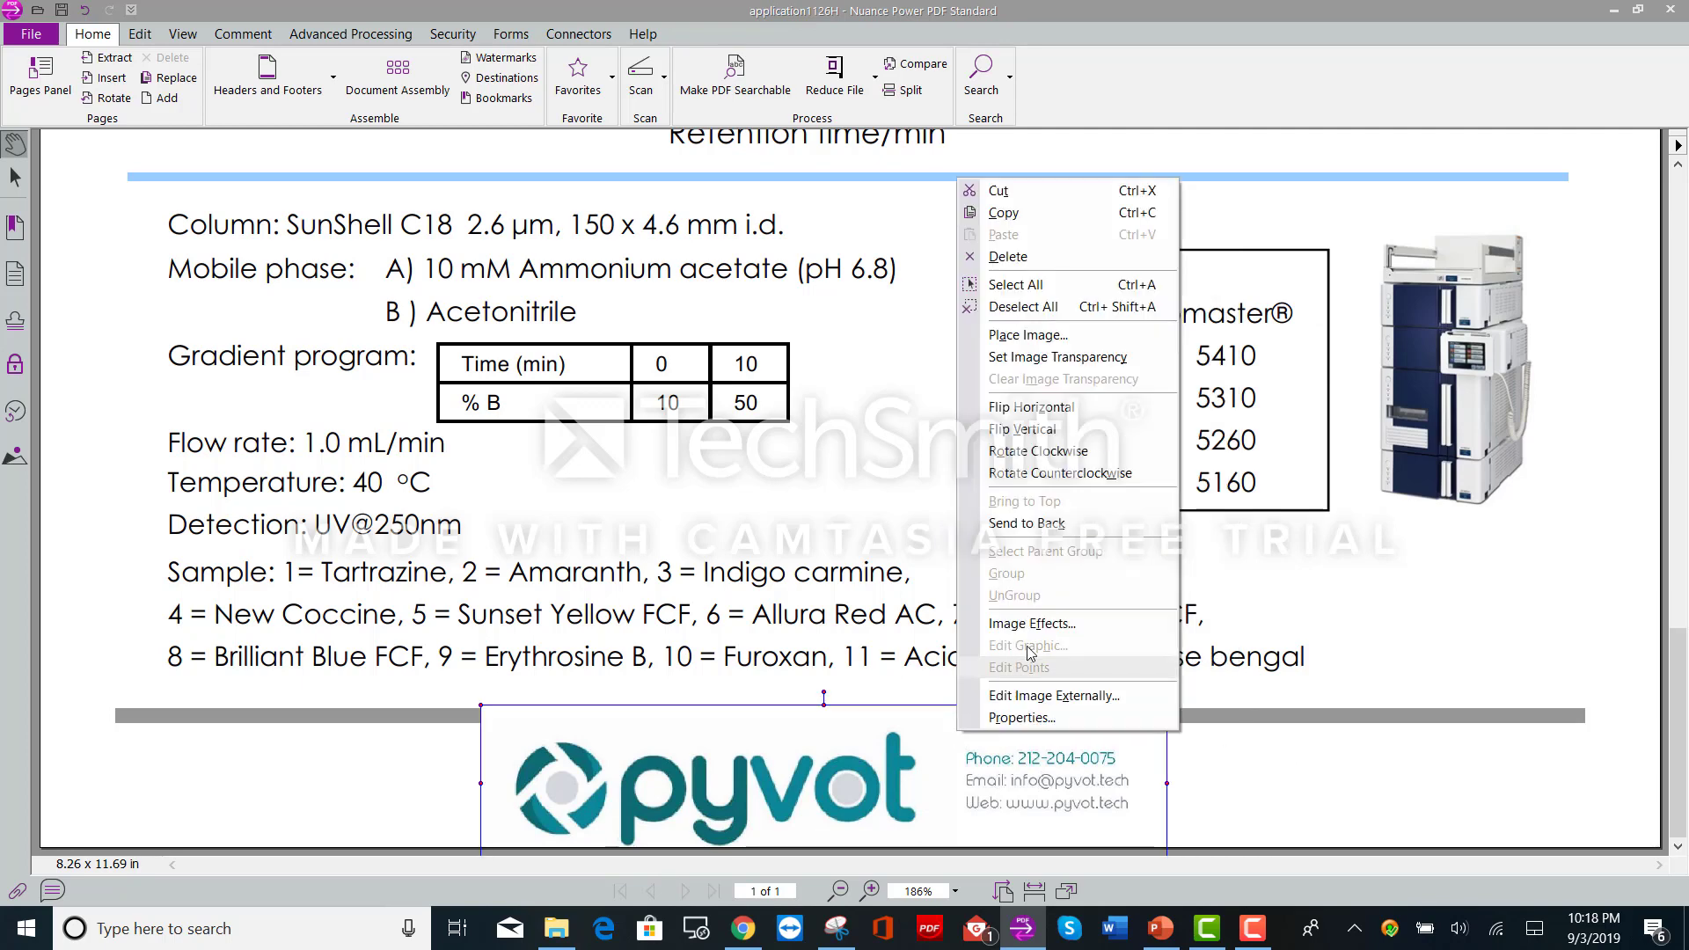
{"action": "left_click", "coordinate": [1043, 525]}
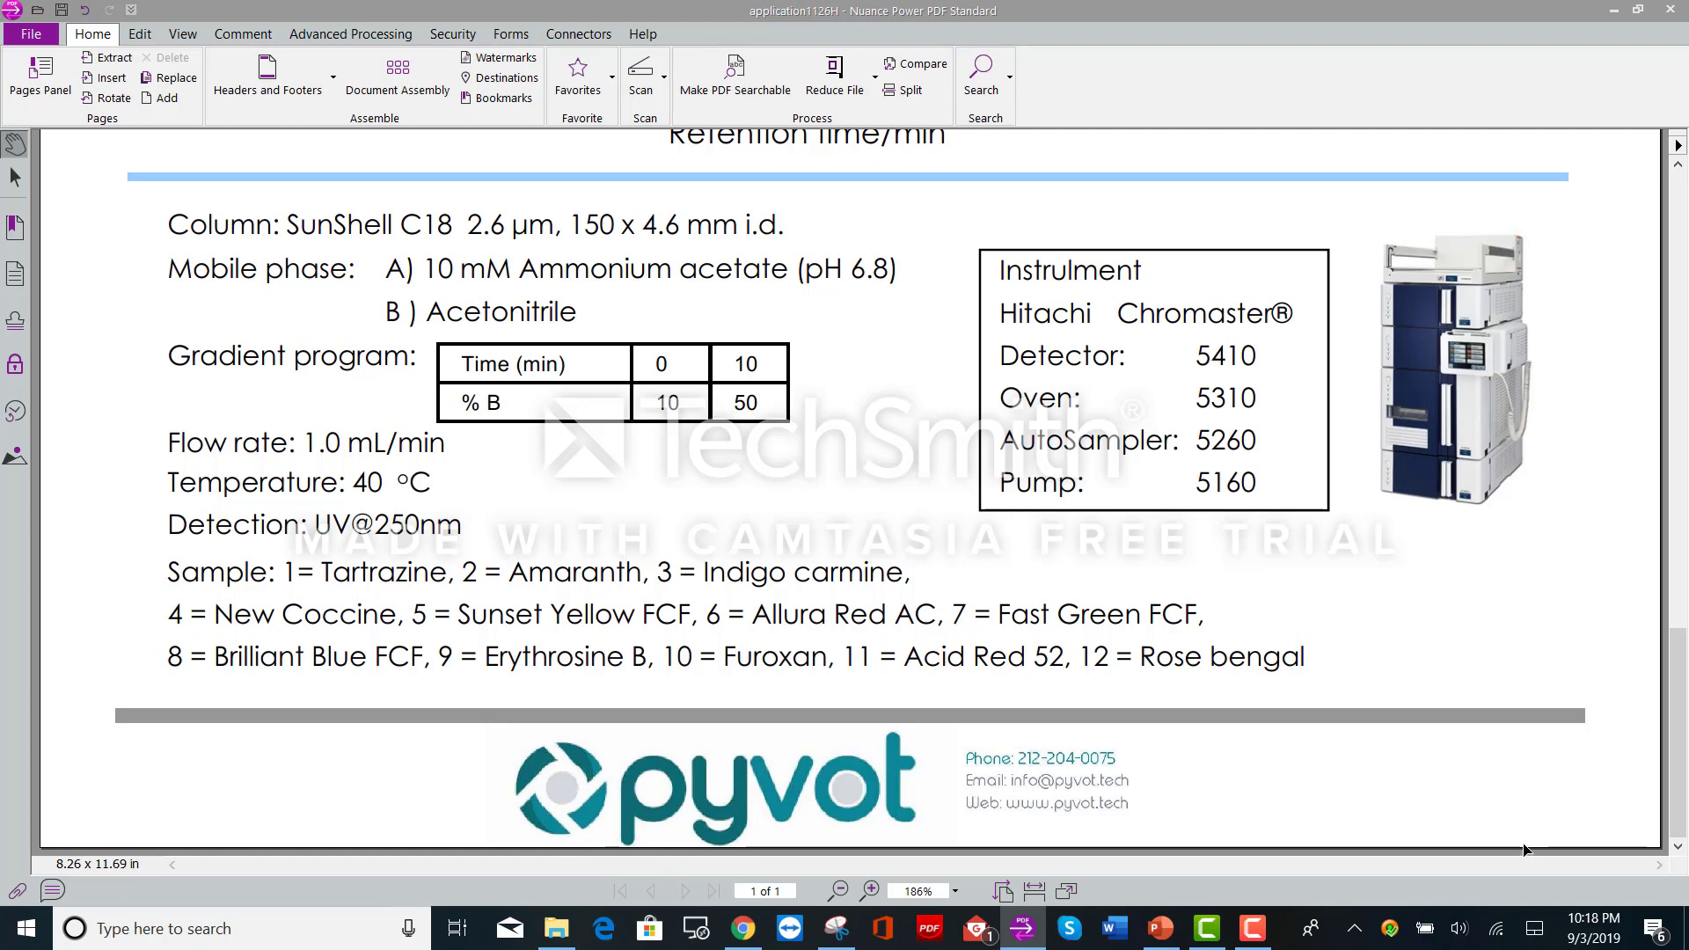
- Shift the pyvot logo slightly to the right in the page footer and deselect it
{"action": "left_click", "coordinate": [838, 891]}
{"action": "left_click", "coordinate": [838, 891]}
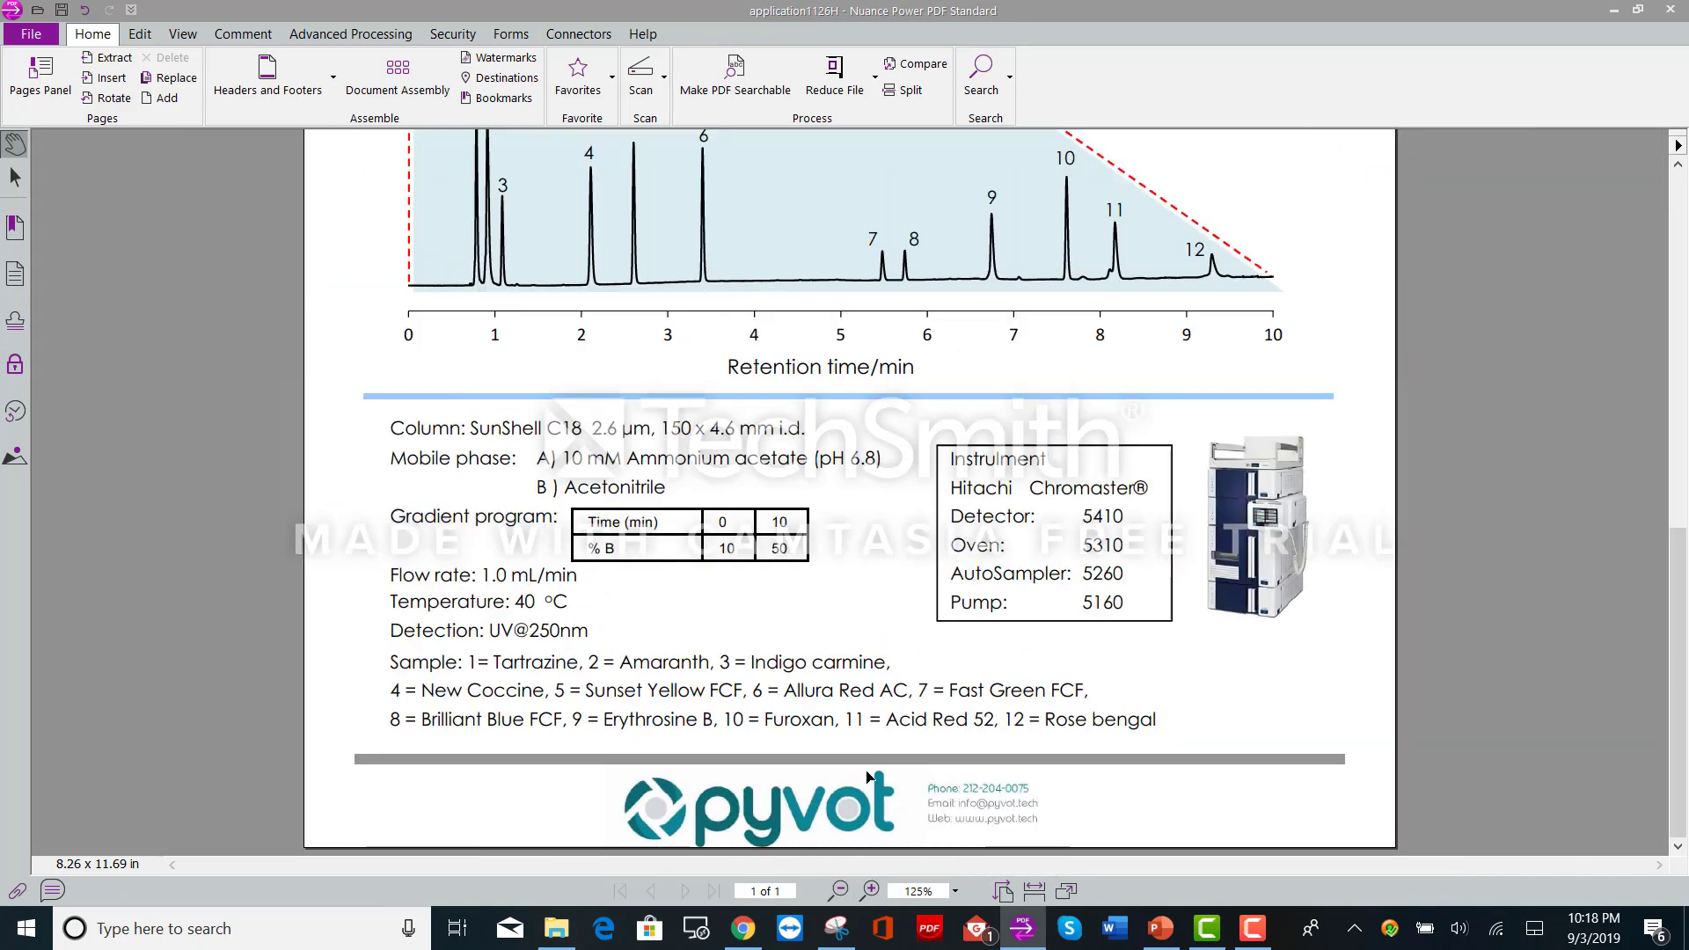
{"action": "left_click", "coordinate": [838, 891]}
{"action": "left_click", "coordinate": [838, 891]}
{"action": "left_click", "coordinate": [839, 891]}
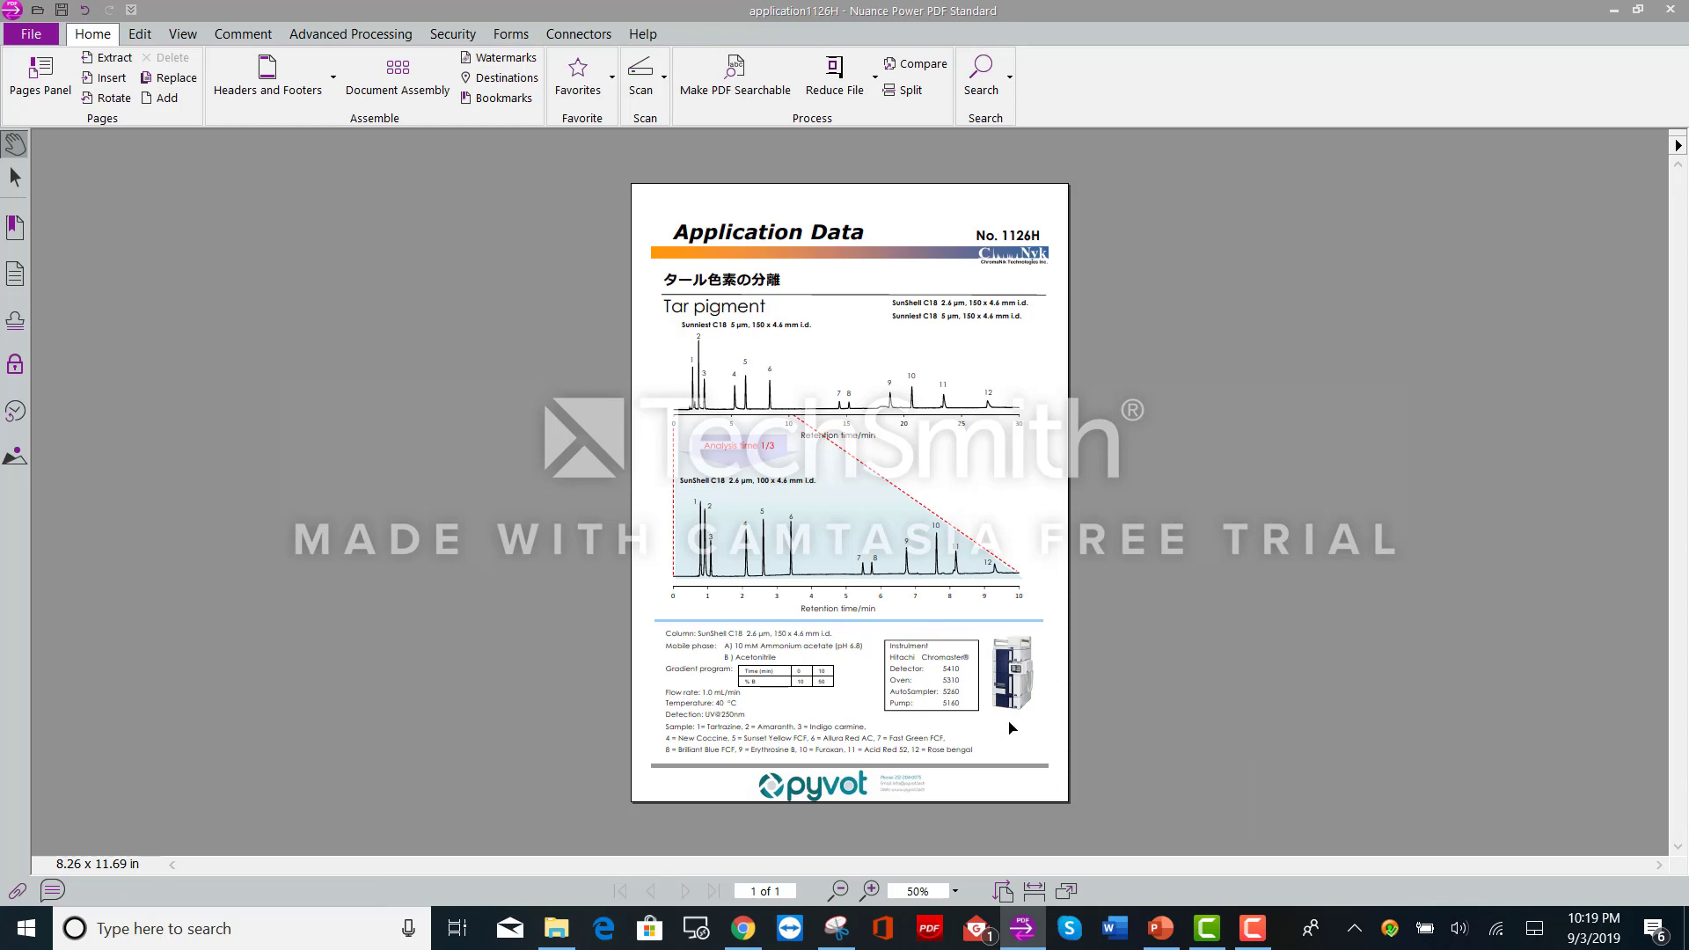
{"action": "left_click", "coordinate": [869, 890]}
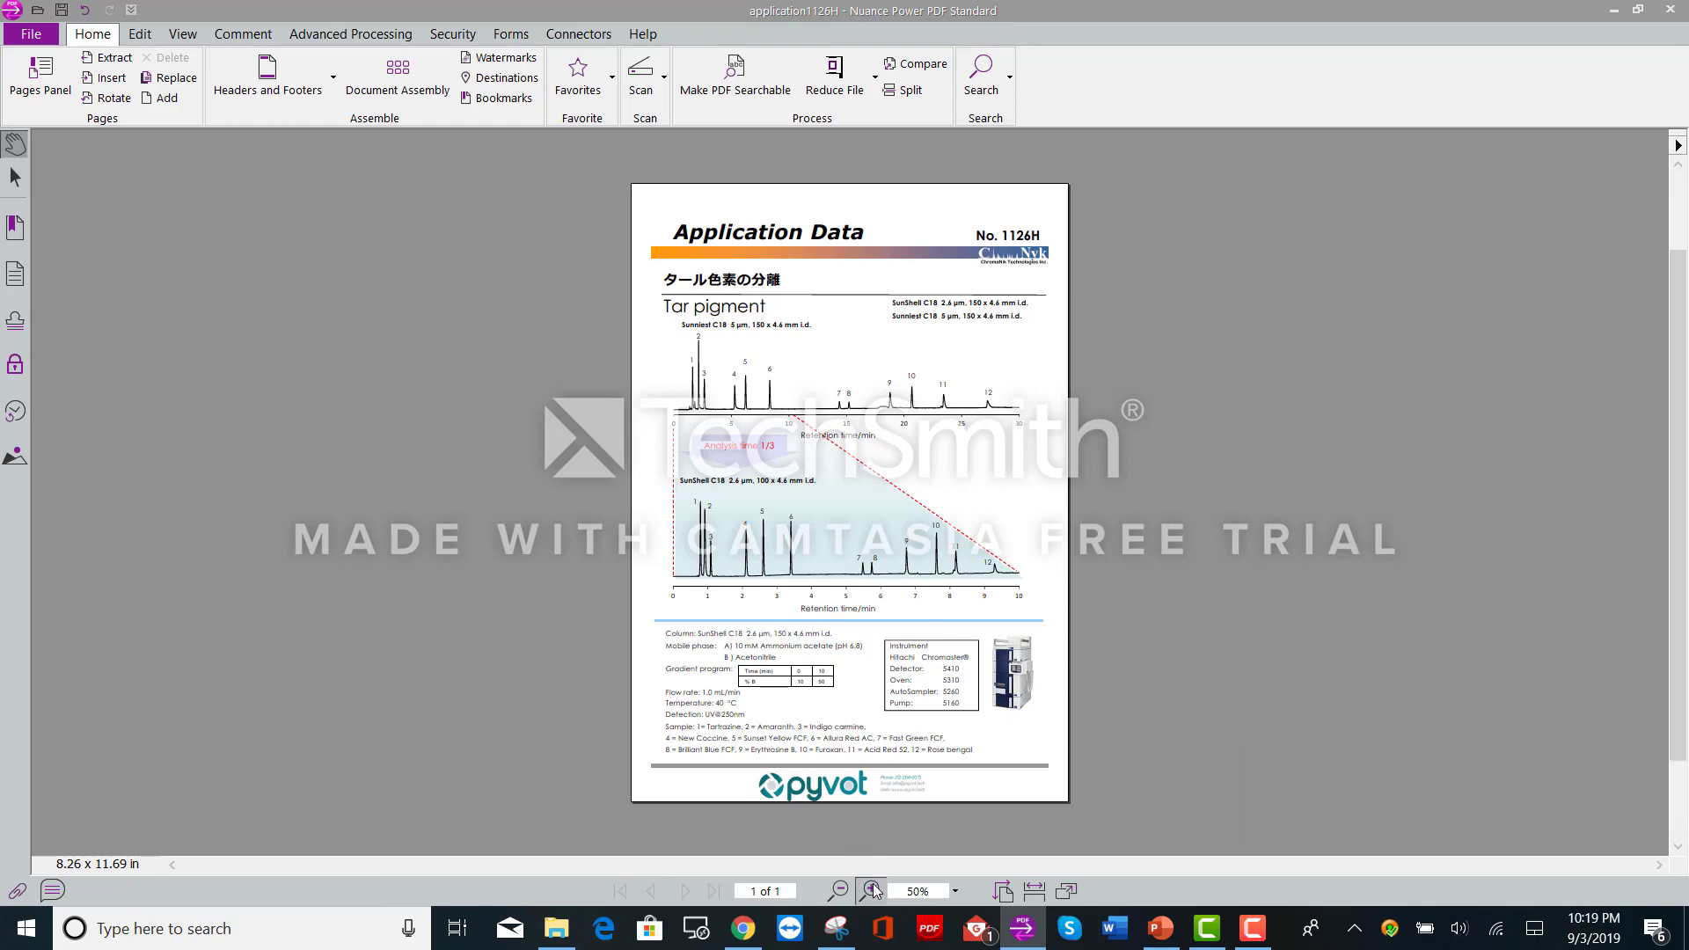
{"action": "scroll", "coordinate": [1685, 452], "scroll_direction": "down", "scroll_amount": 3}
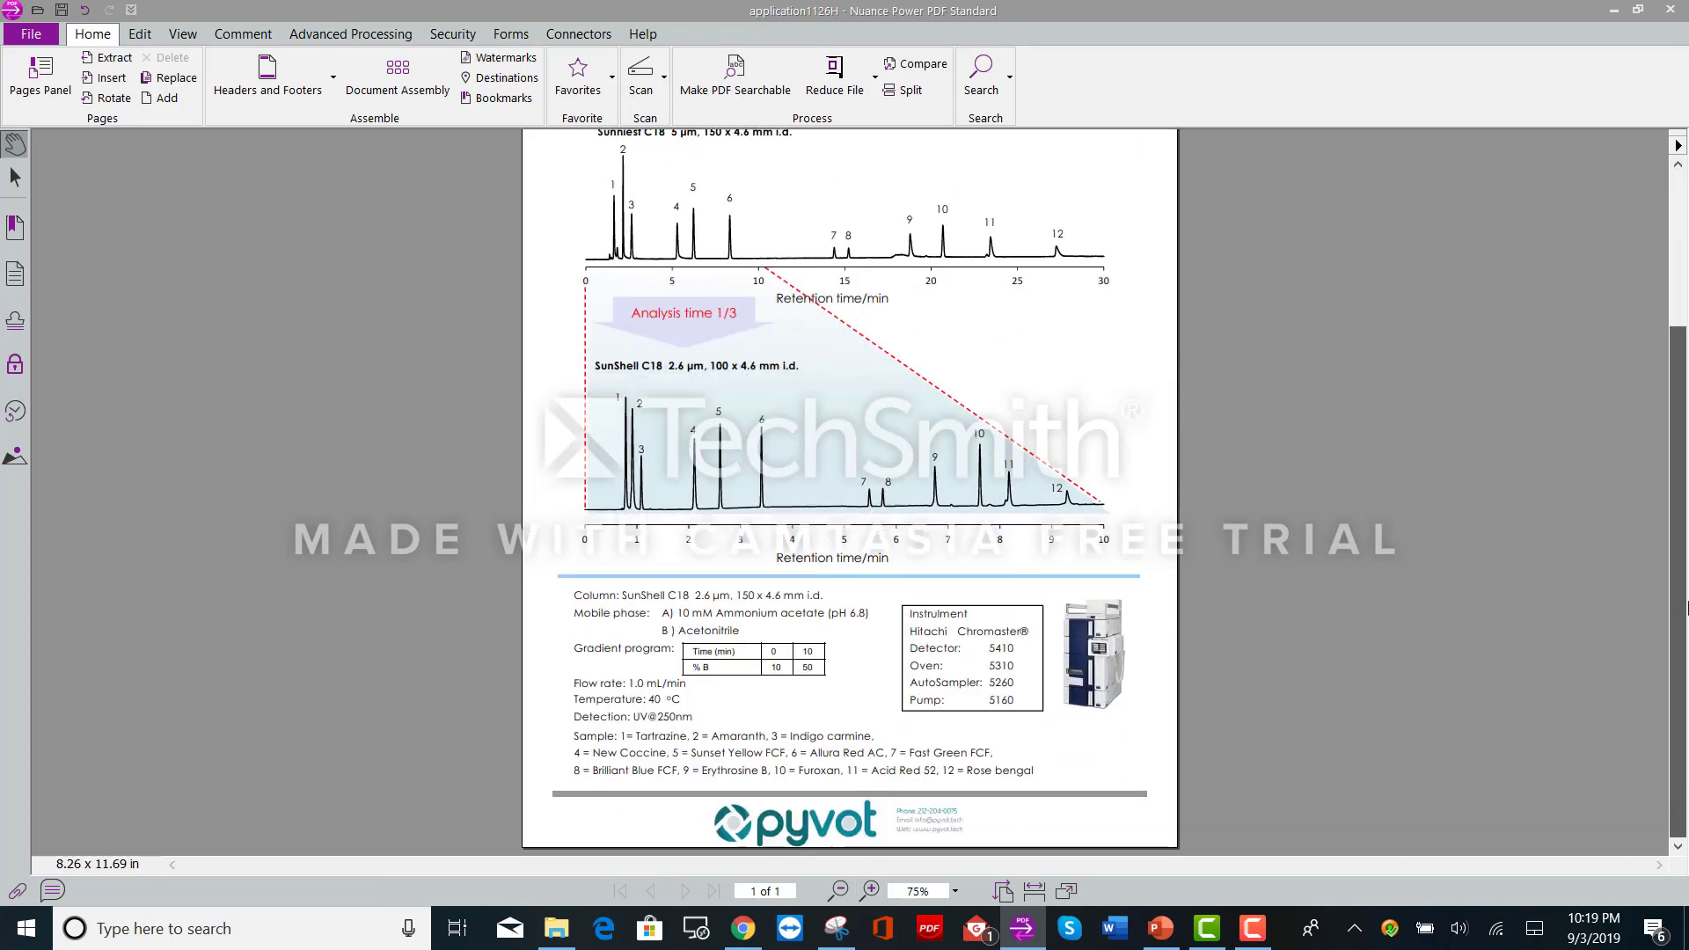
{"action": "left_click", "coordinate": [883, 831]}
{"action": "left_click_drag", "start_coordinate": [881, 830], "coordinate": [893, 828]}
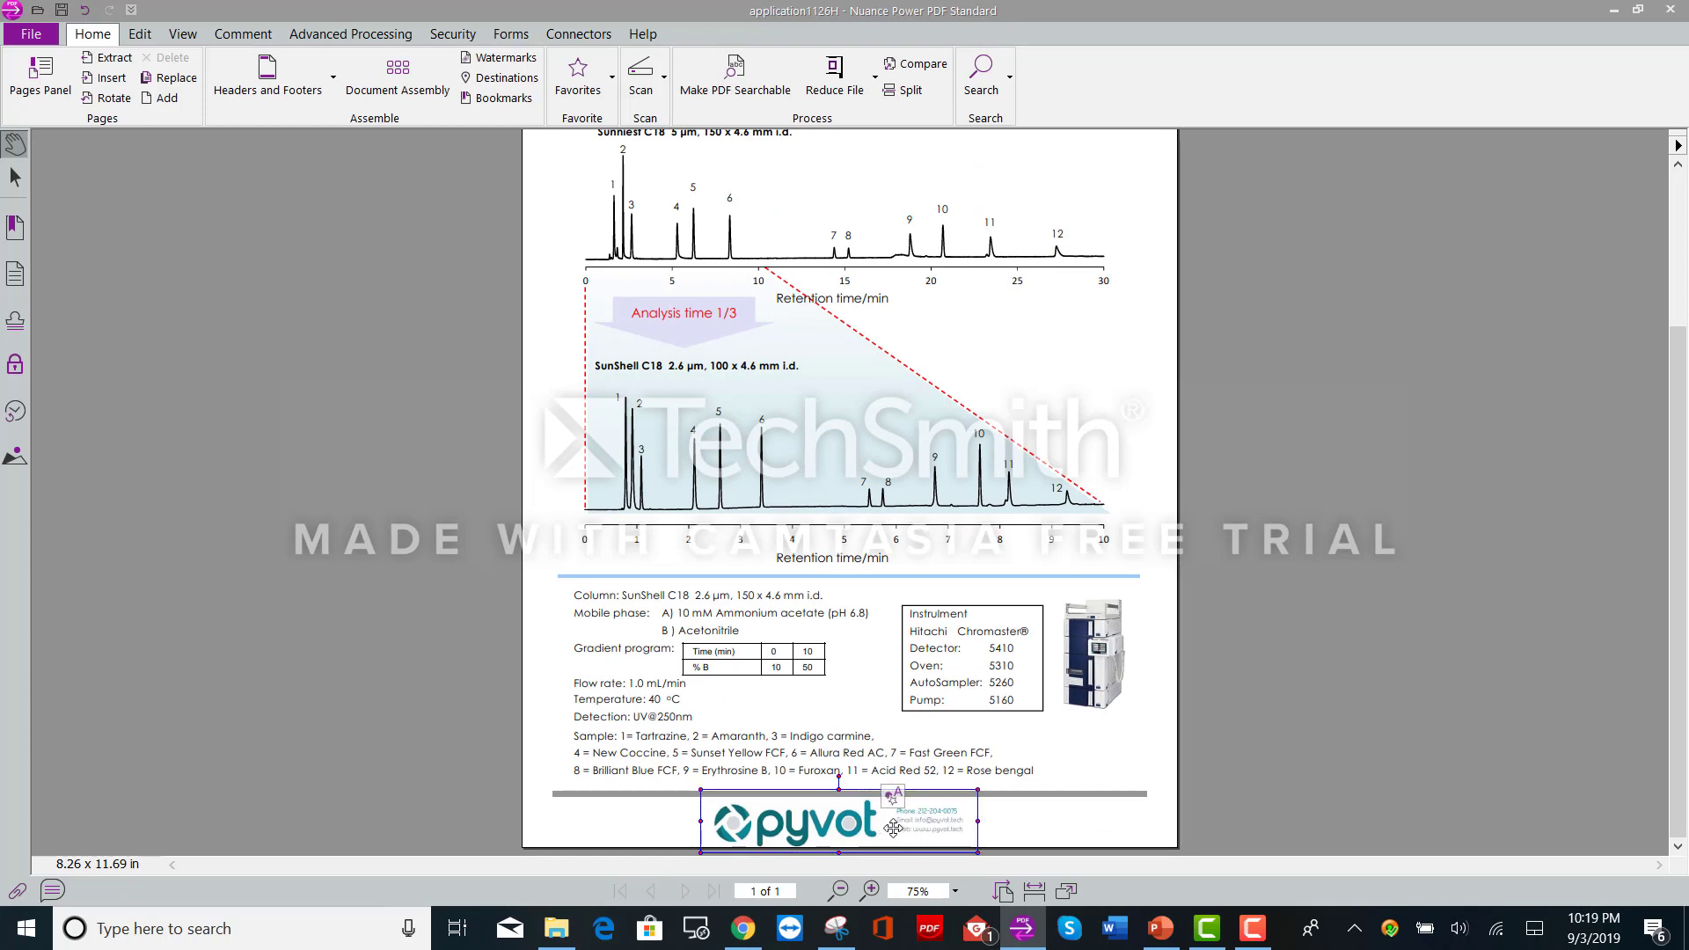
{"action": "left_click", "coordinate": [1590, 608]}
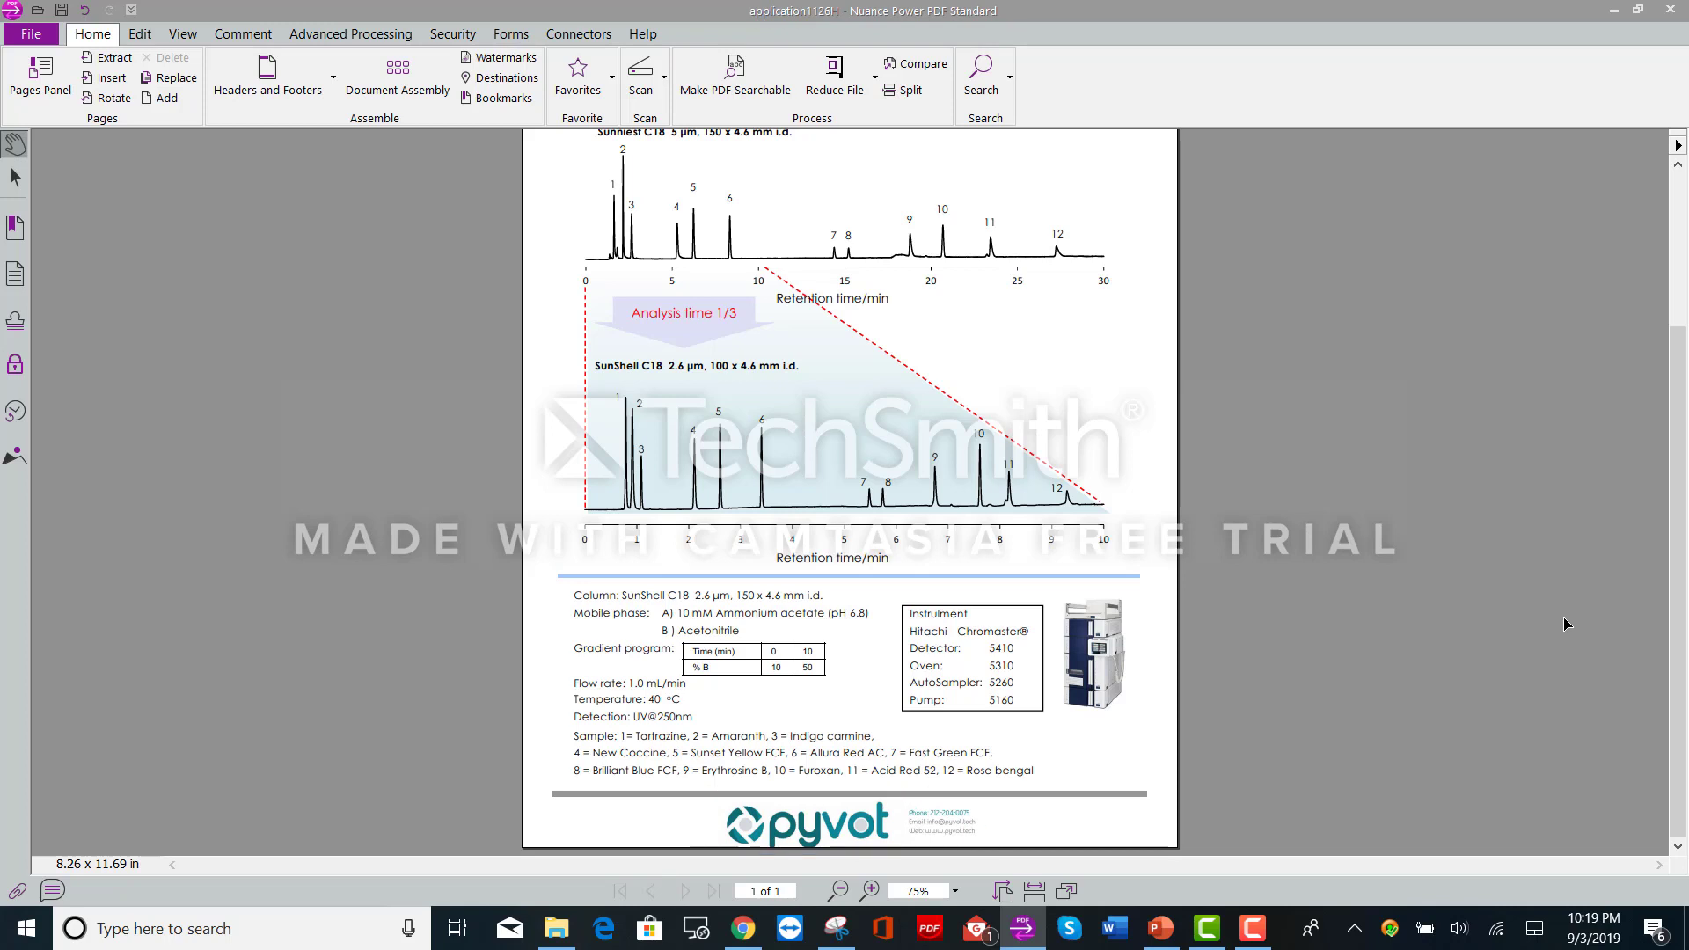
- Raise the pyvot logo slightly towards the grey footer line and deselect it
{"action": "left_click", "coordinate": [861, 828]}
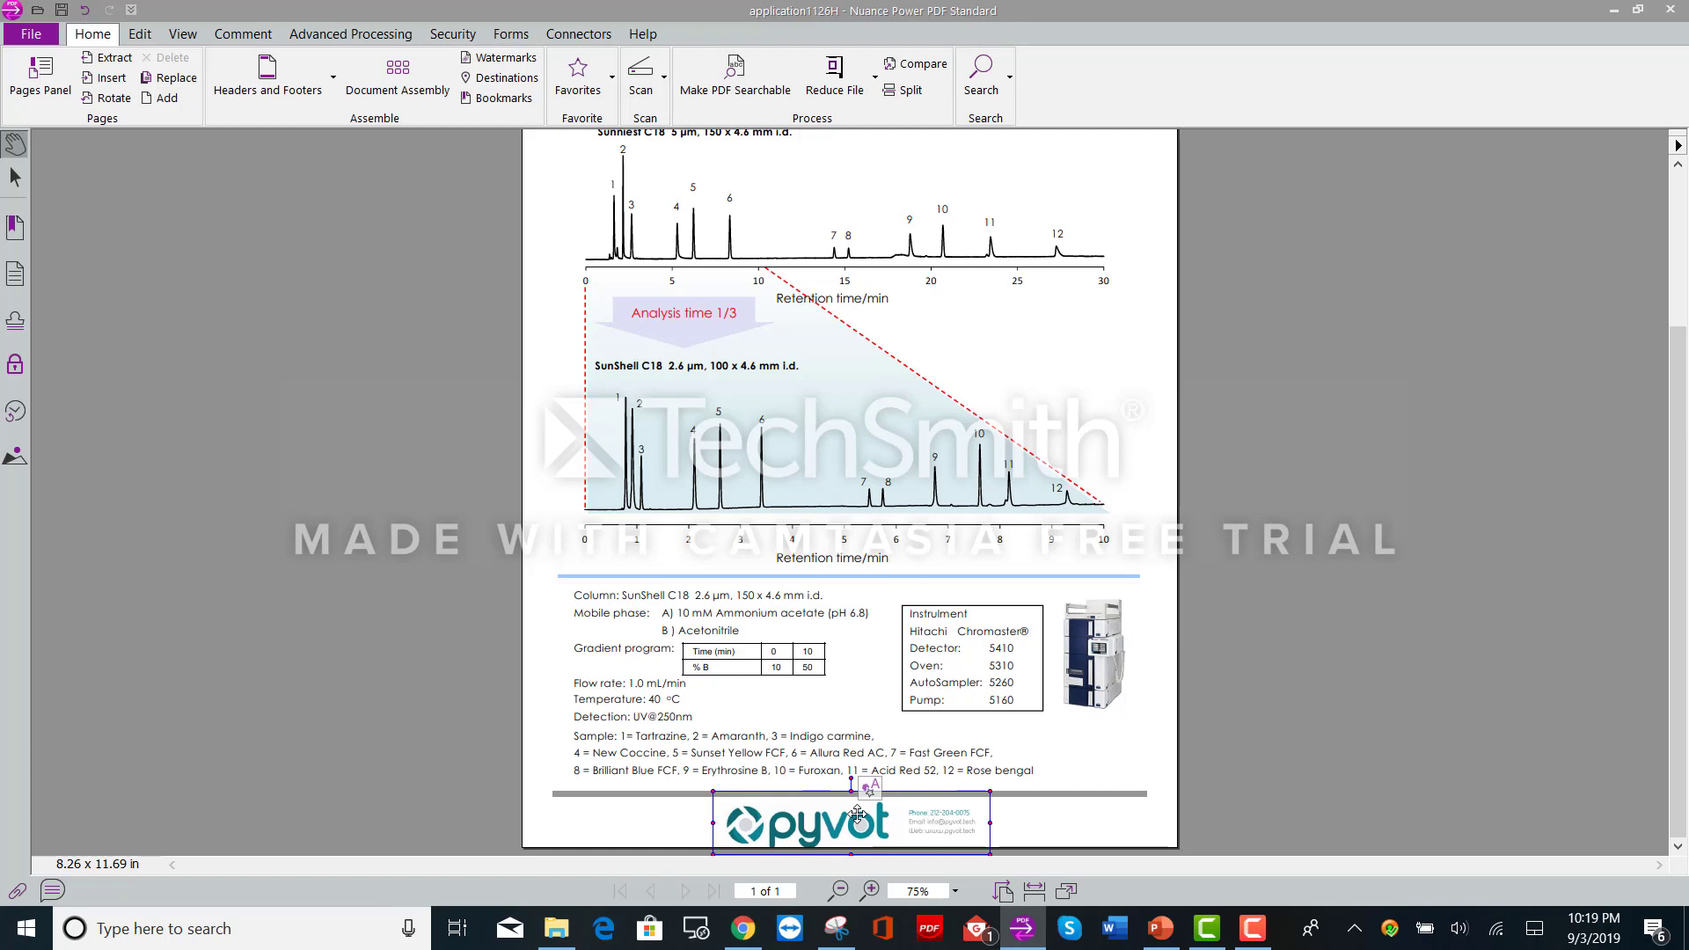
{"action": "left_click_drag", "start_coordinate": [858, 814], "coordinate": [857, 809]}
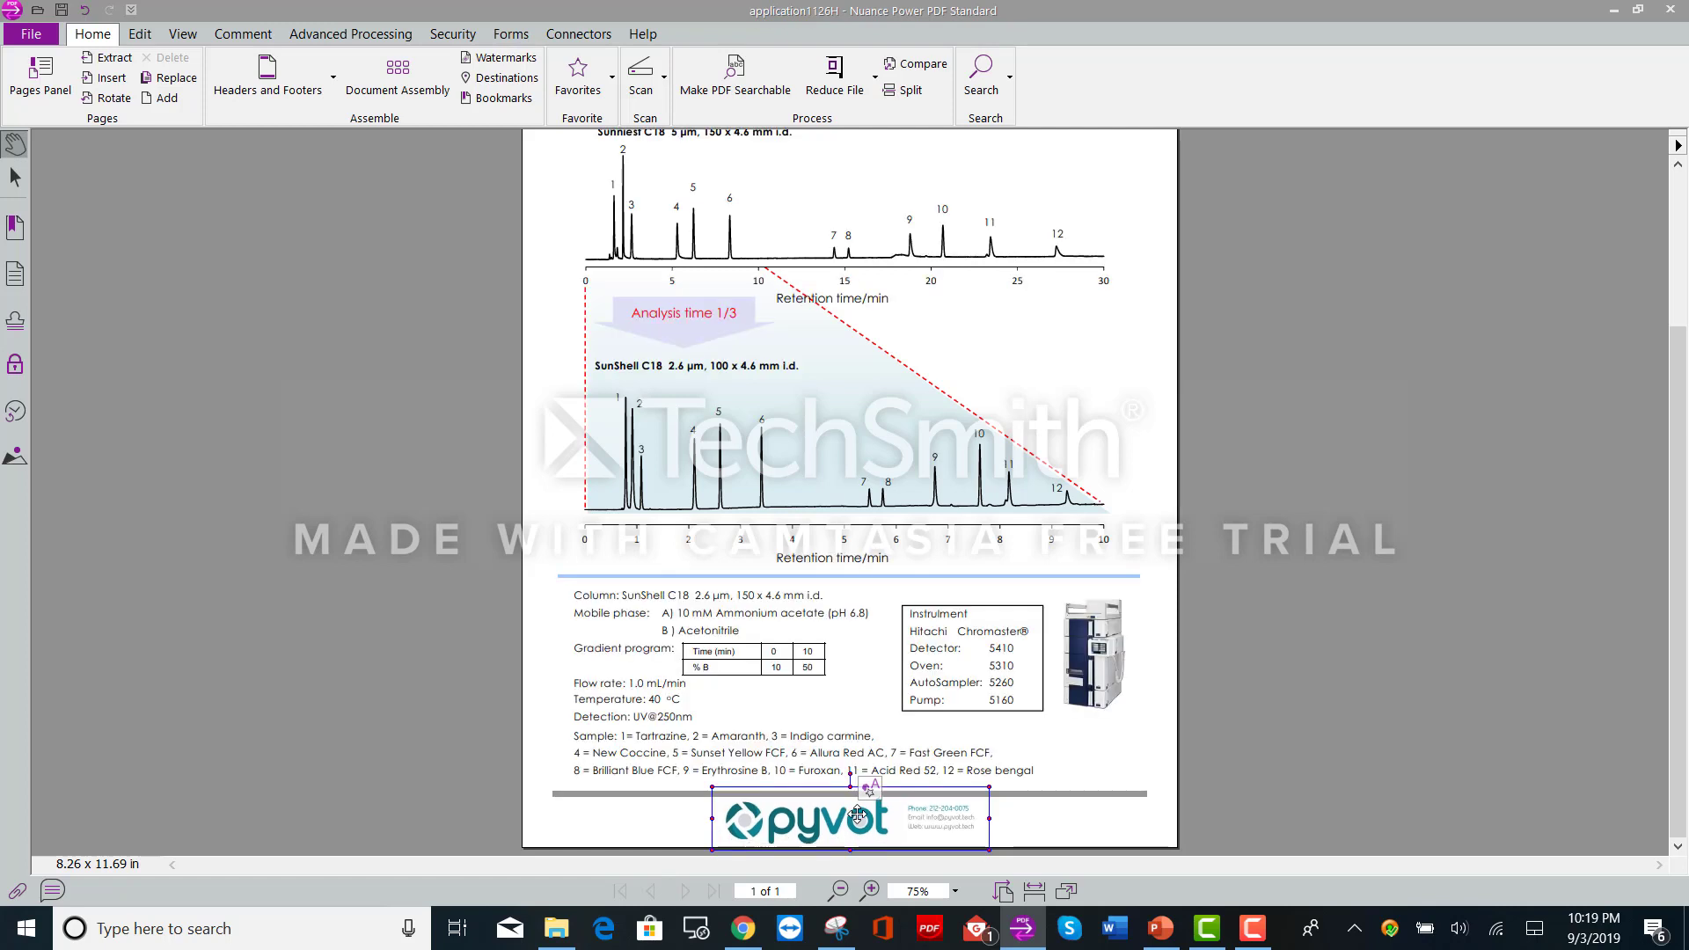
{"action": "left_click", "coordinate": [1394, 703]}
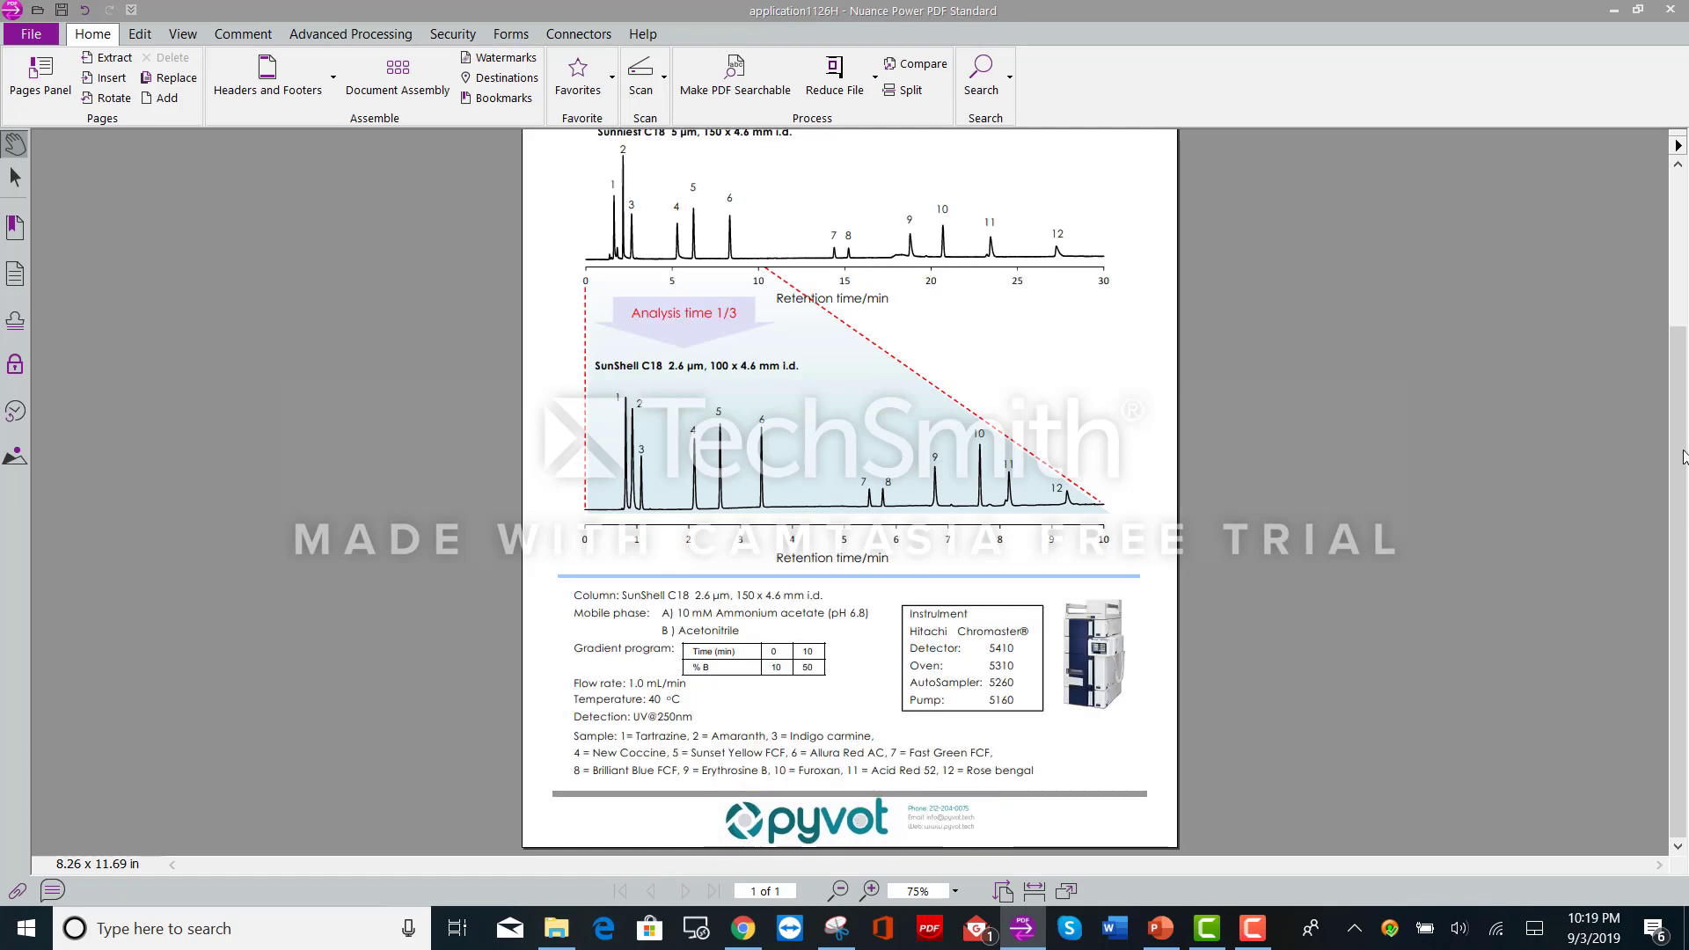
{"action": "scroll", "coordinate": [1686, 510], "scroll_direction": "up", "scroll_amount": 2}
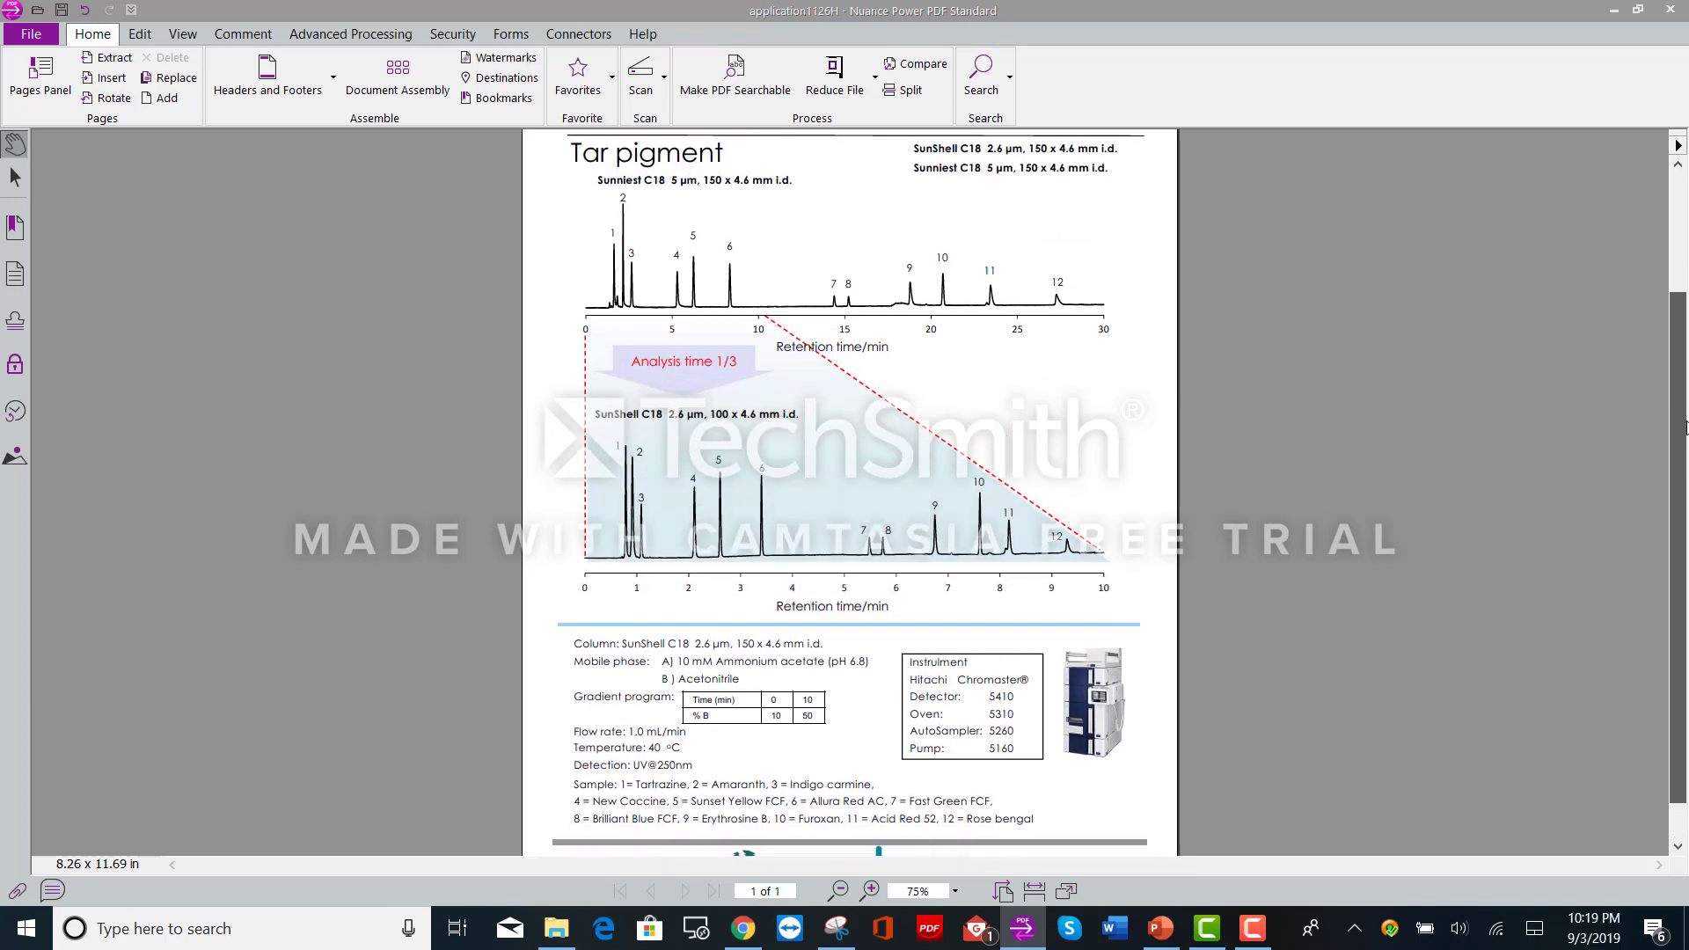
{"action": "left_click", "coordinate": [841, 891]}
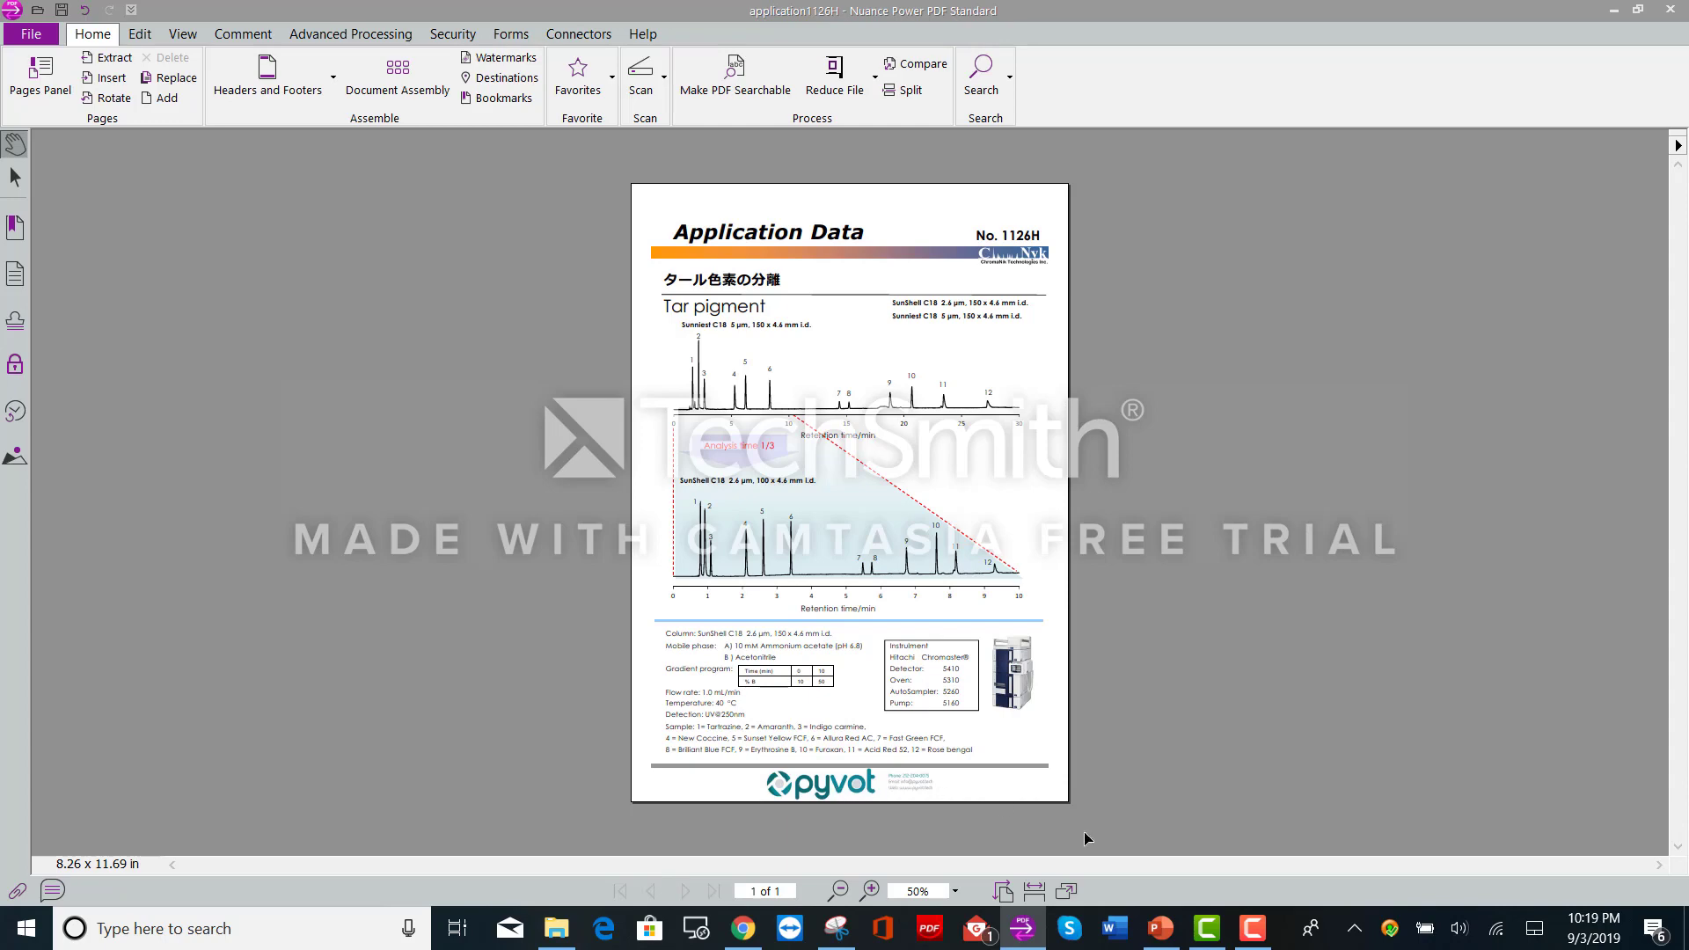
{"action": "left_click", "coordinate": [874, 892]}
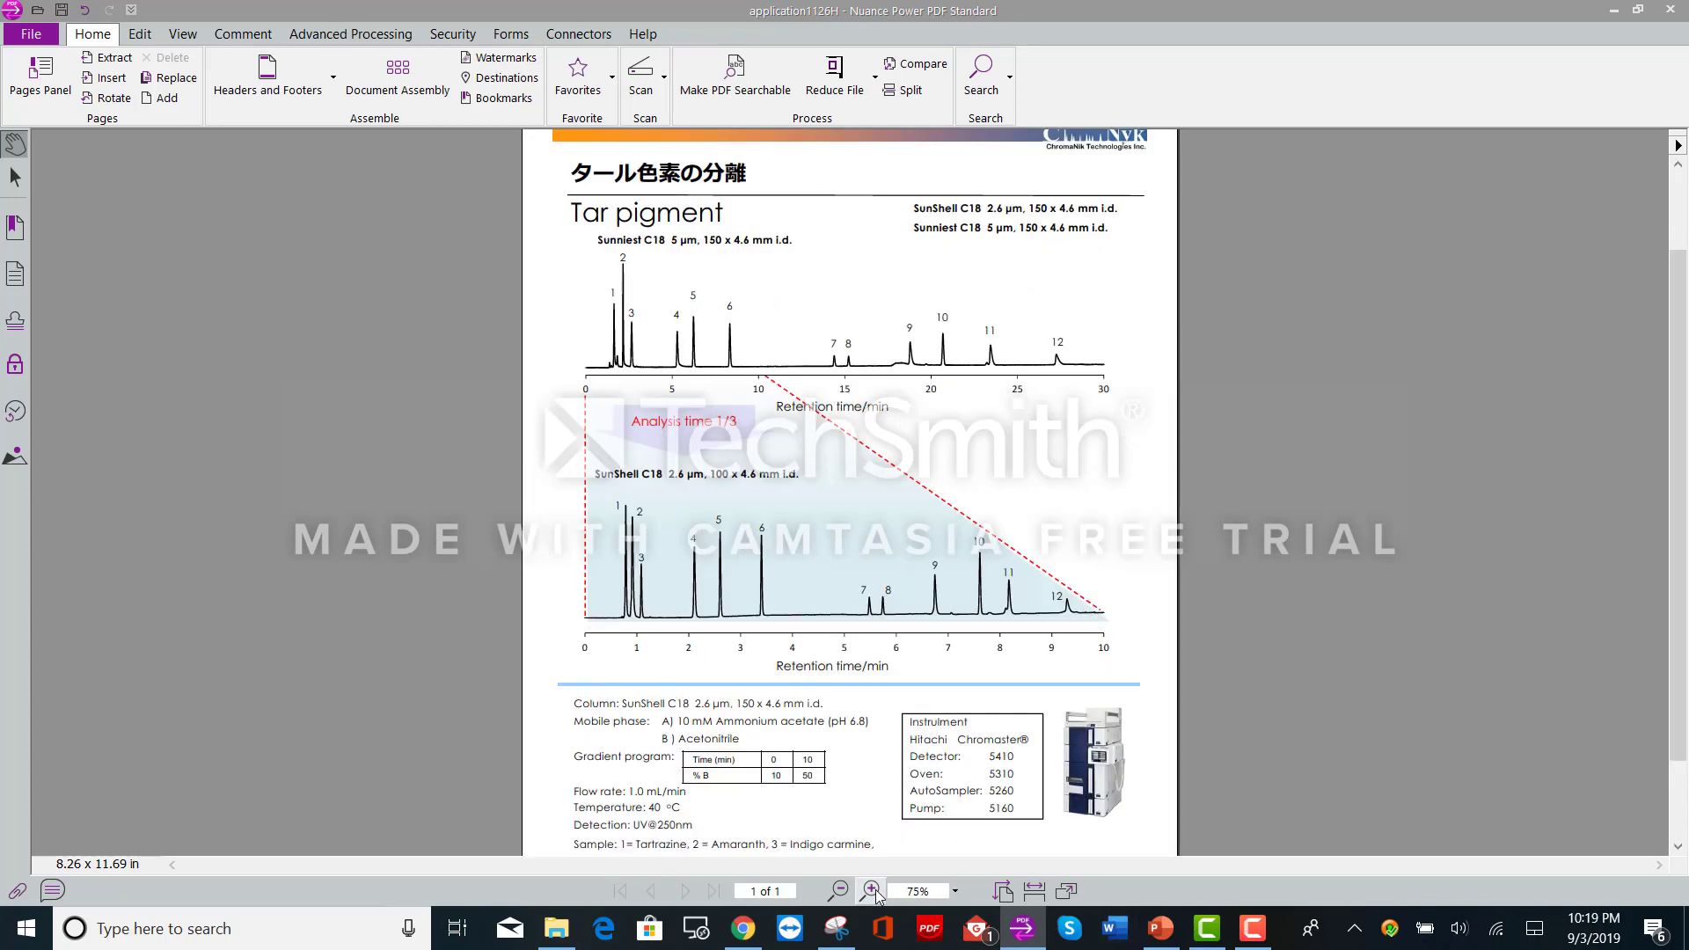
{"action": "scroll", "coordinate": [1678, 501], "scroll_direction": "down", "scroll_amount": 2}
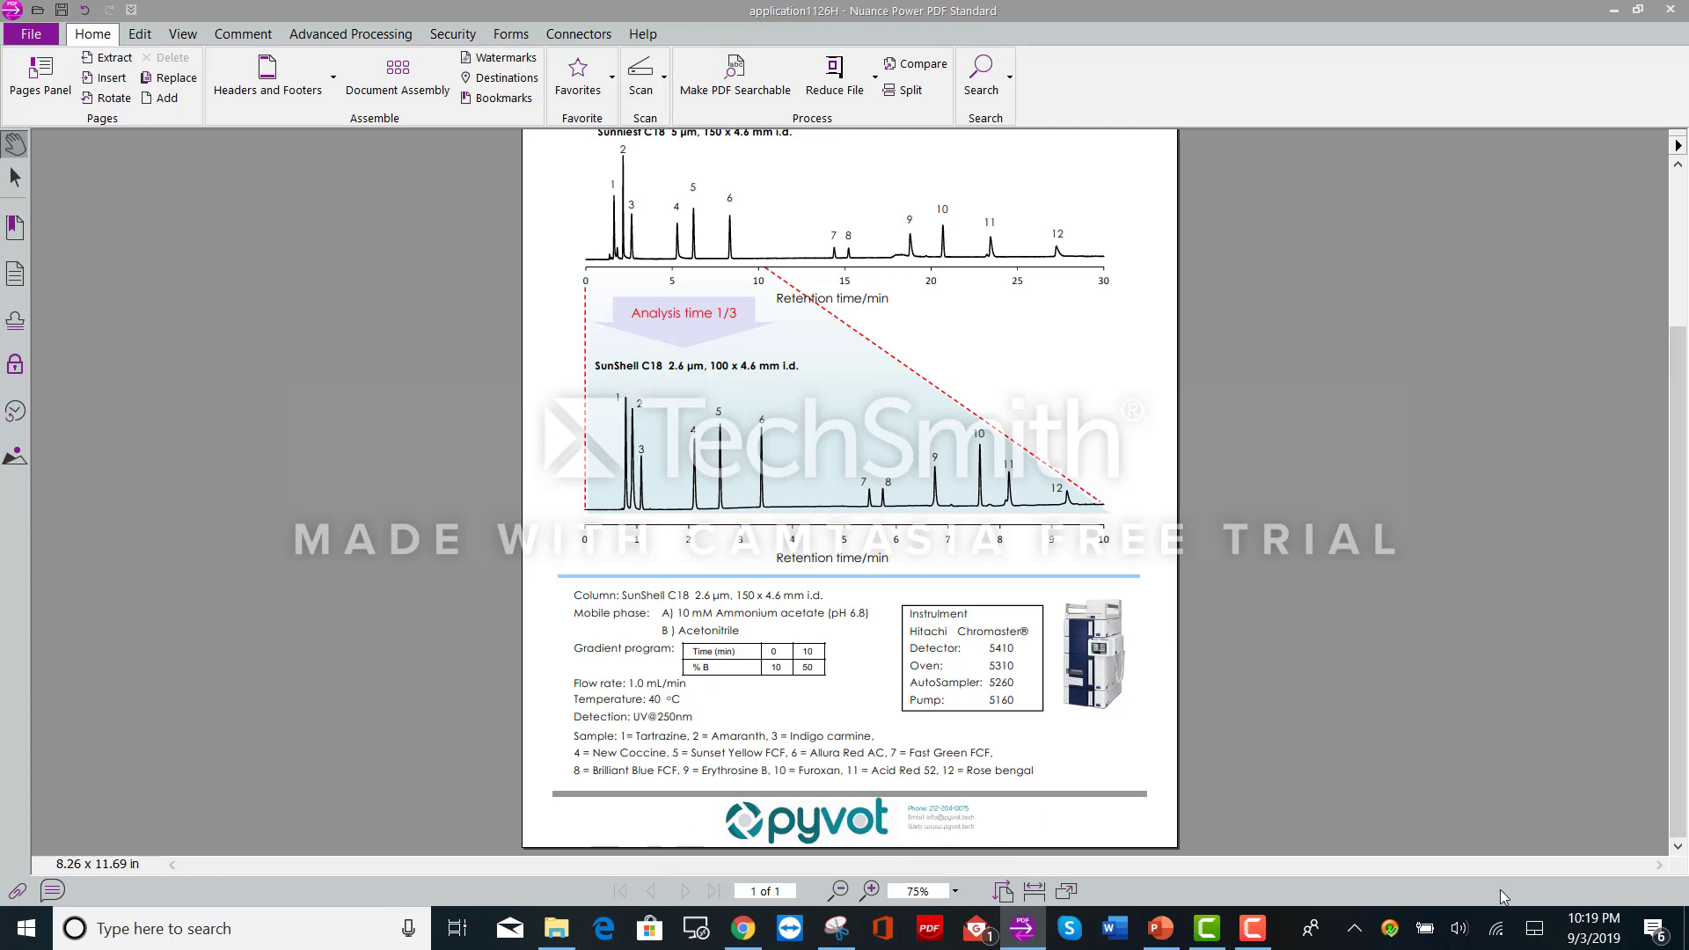
{"action": "left_click", "coordinate": [1253, 928]}
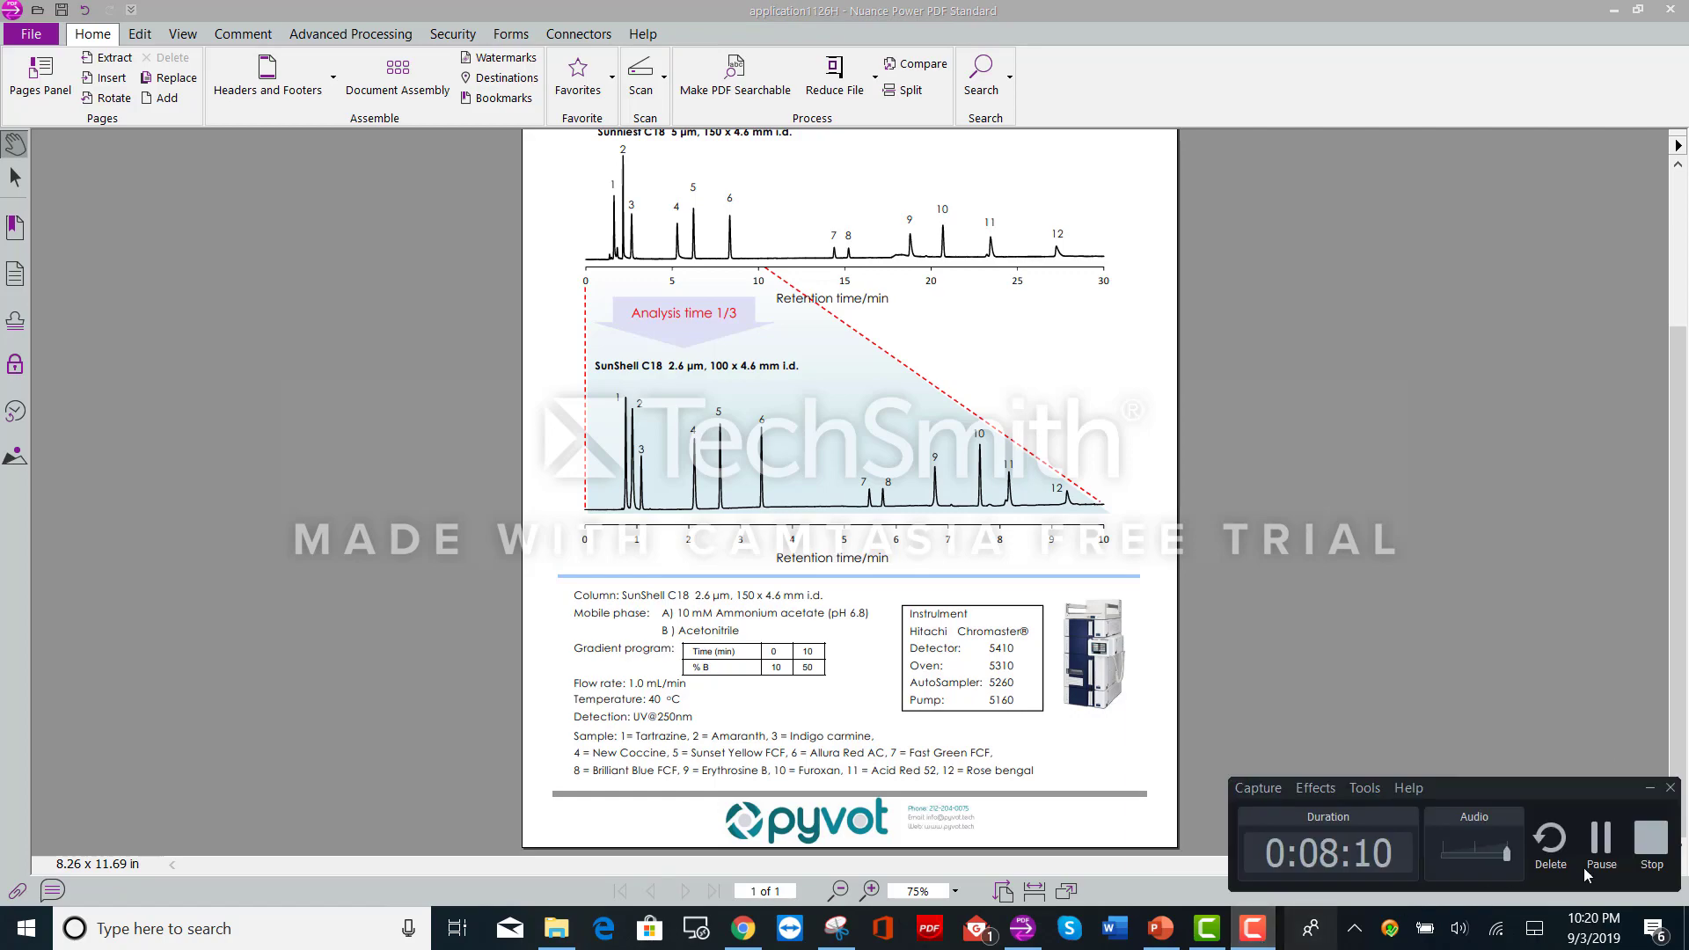